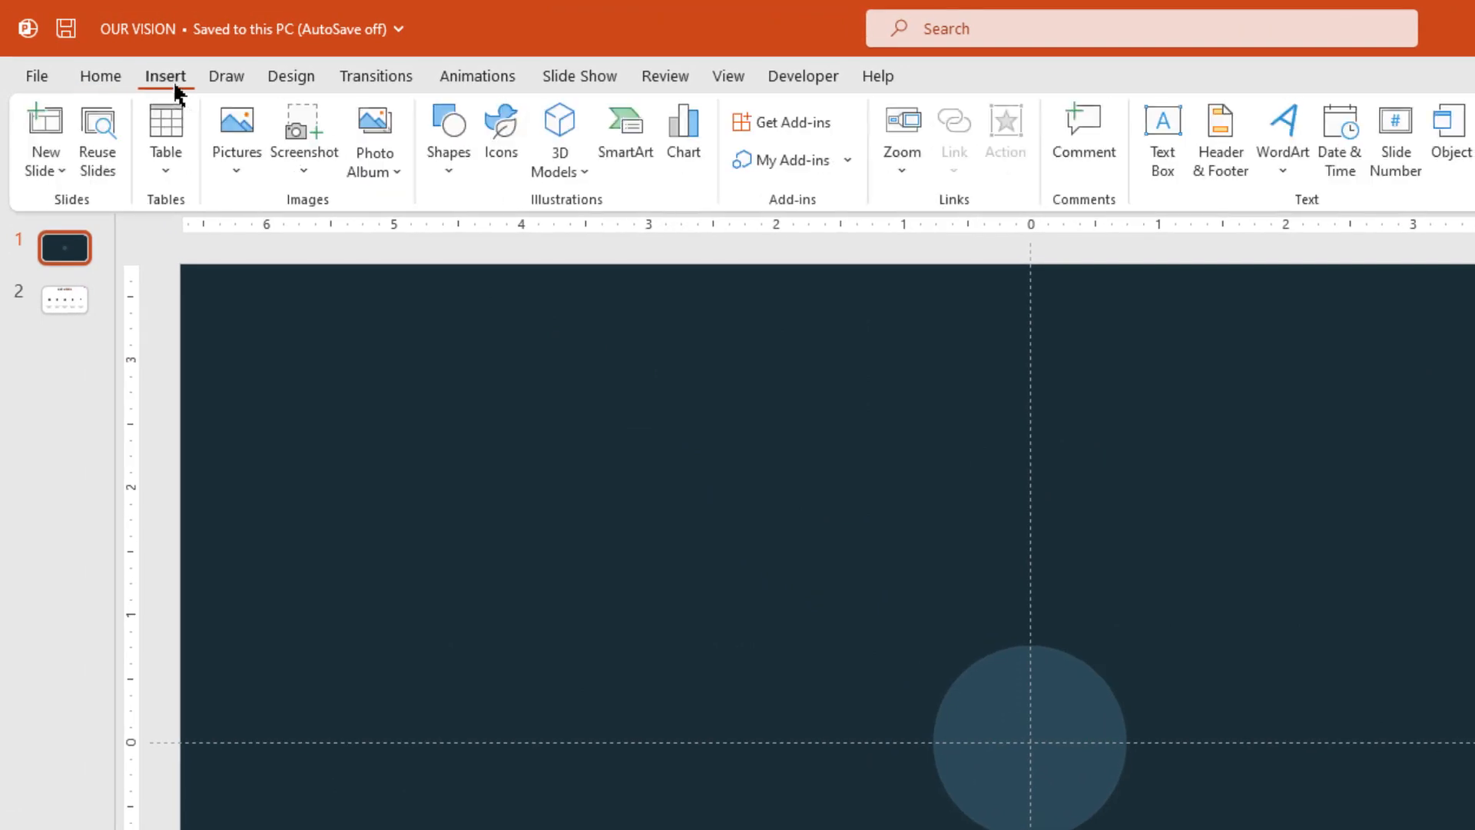
- Draw a thin hollow circle about 1.22" wide without an outline, centred on the blue circle in the middle of the slide
left_click(449, 182)
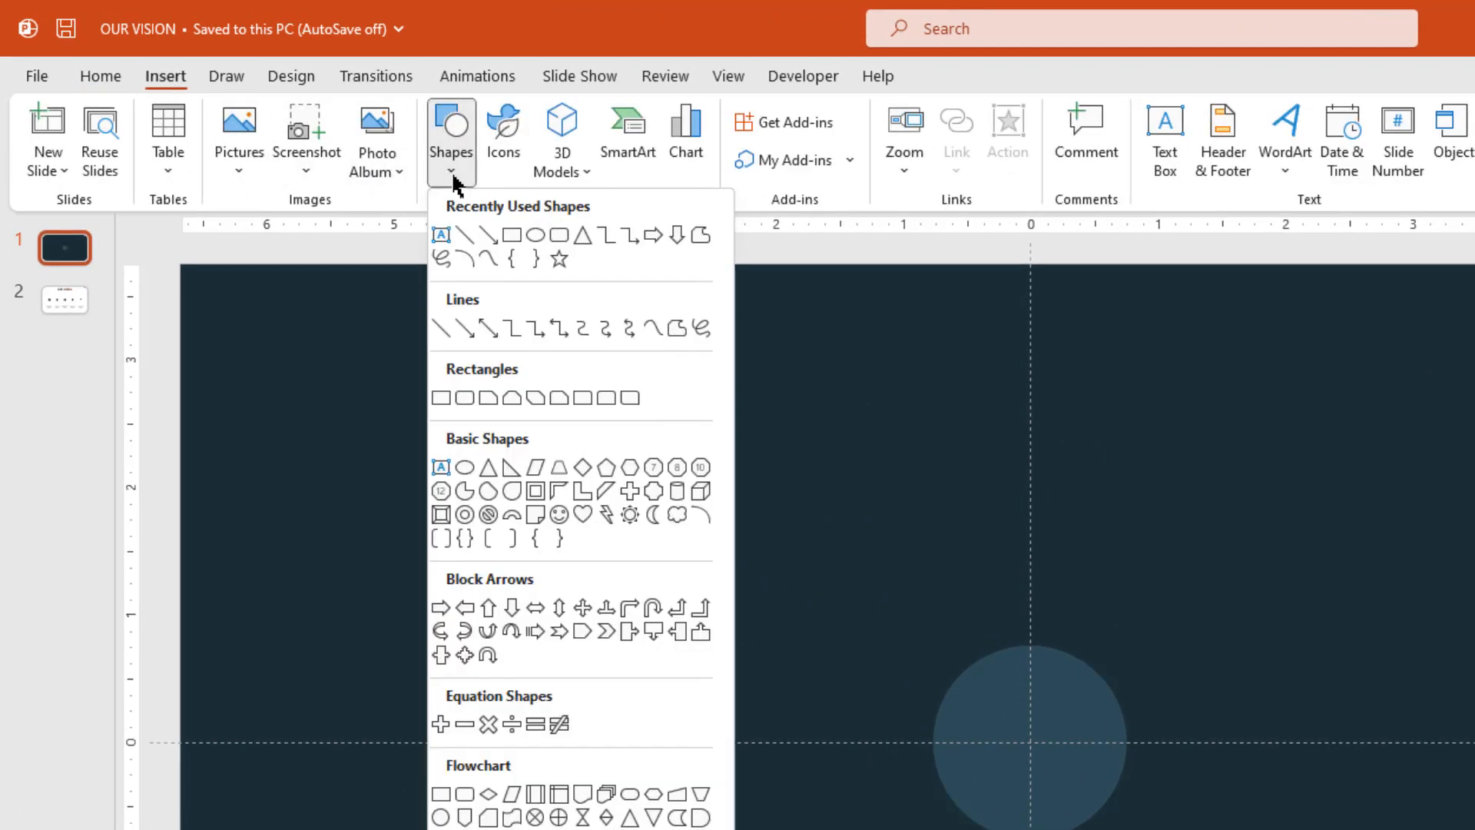
left_click(466, 514)
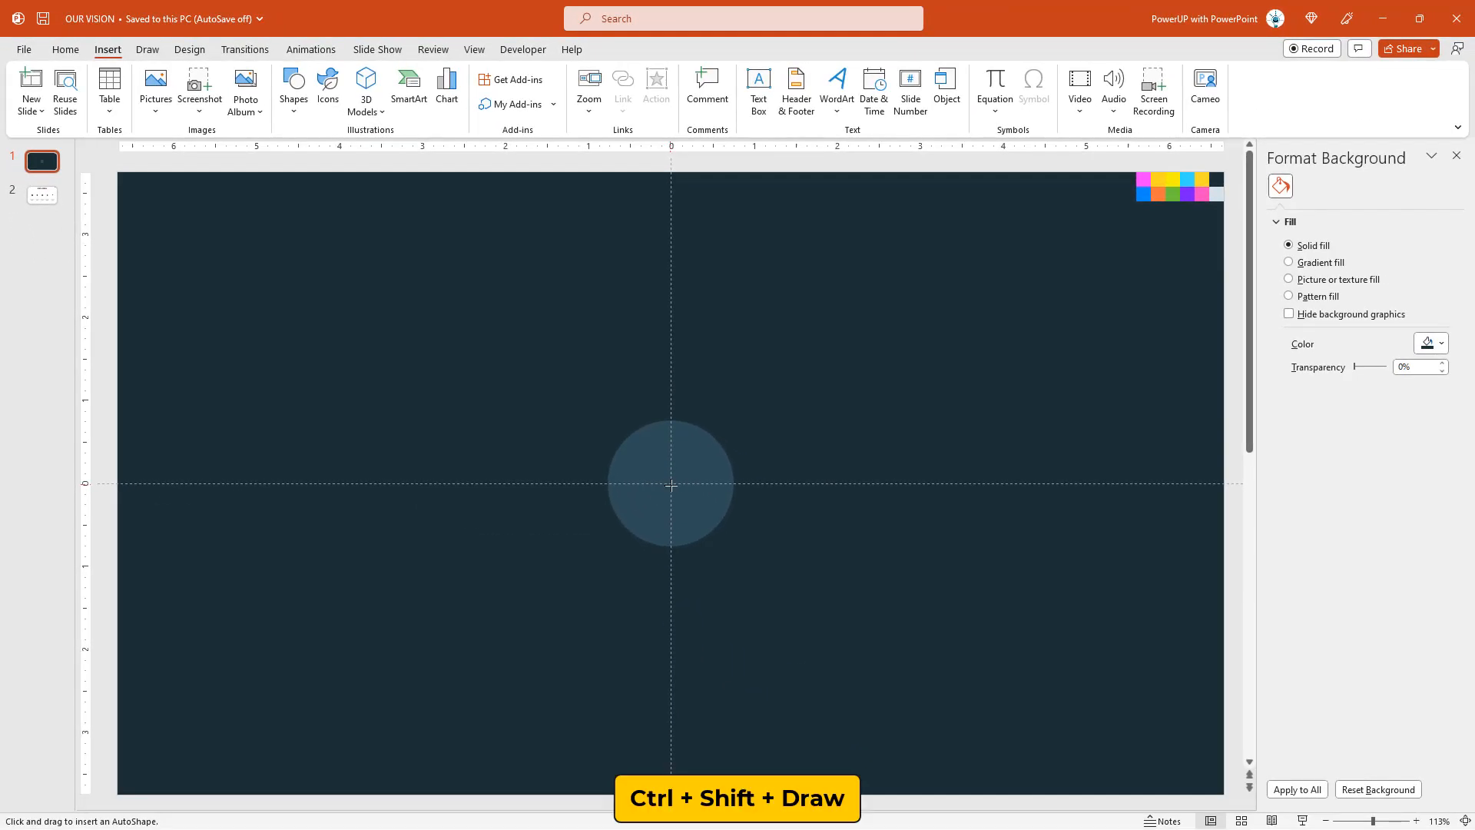
left_click_drag(671, 485, 722, 522)
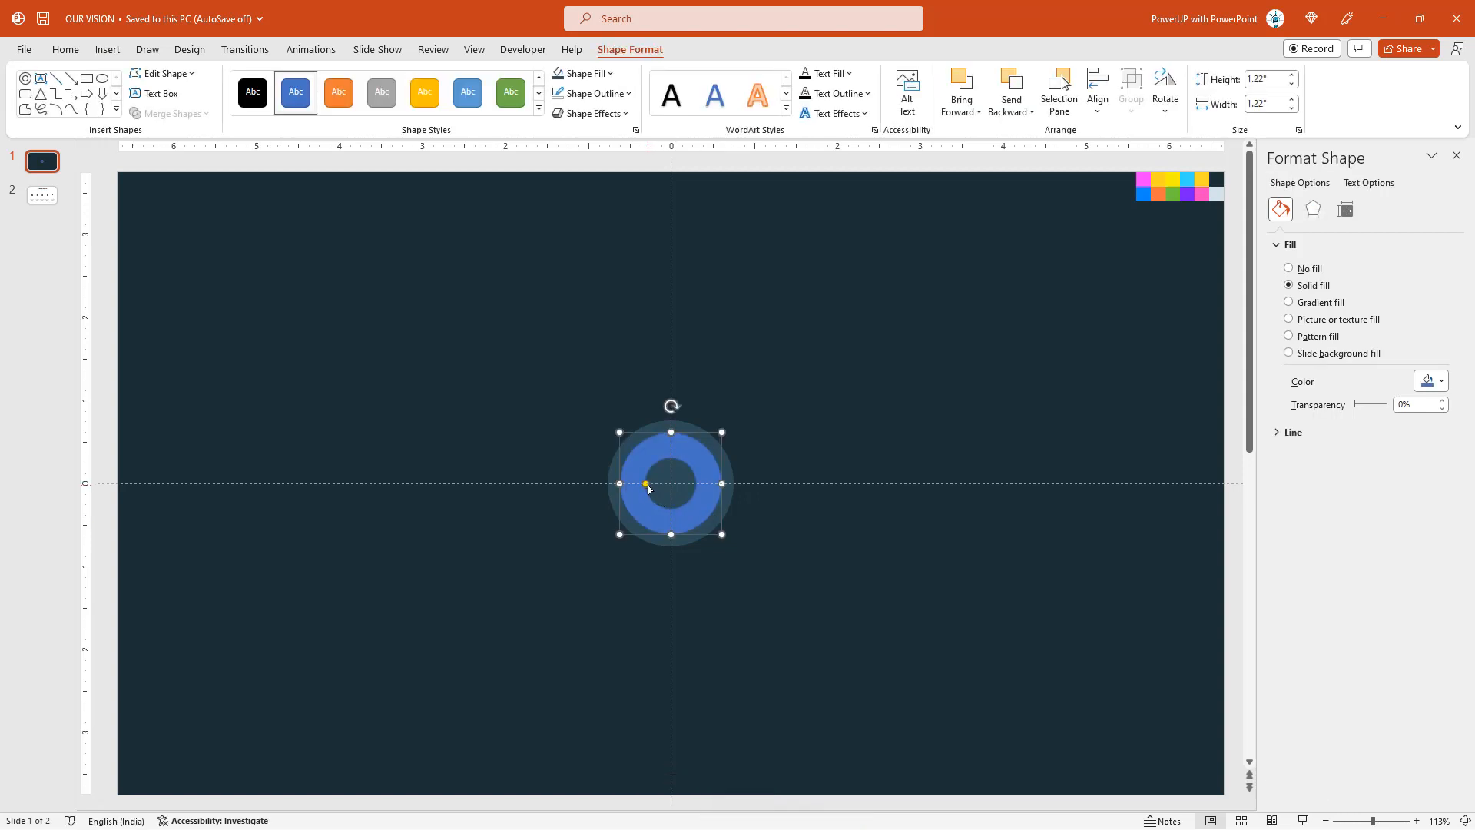
left_click_drag(647, 485, 637, 492)
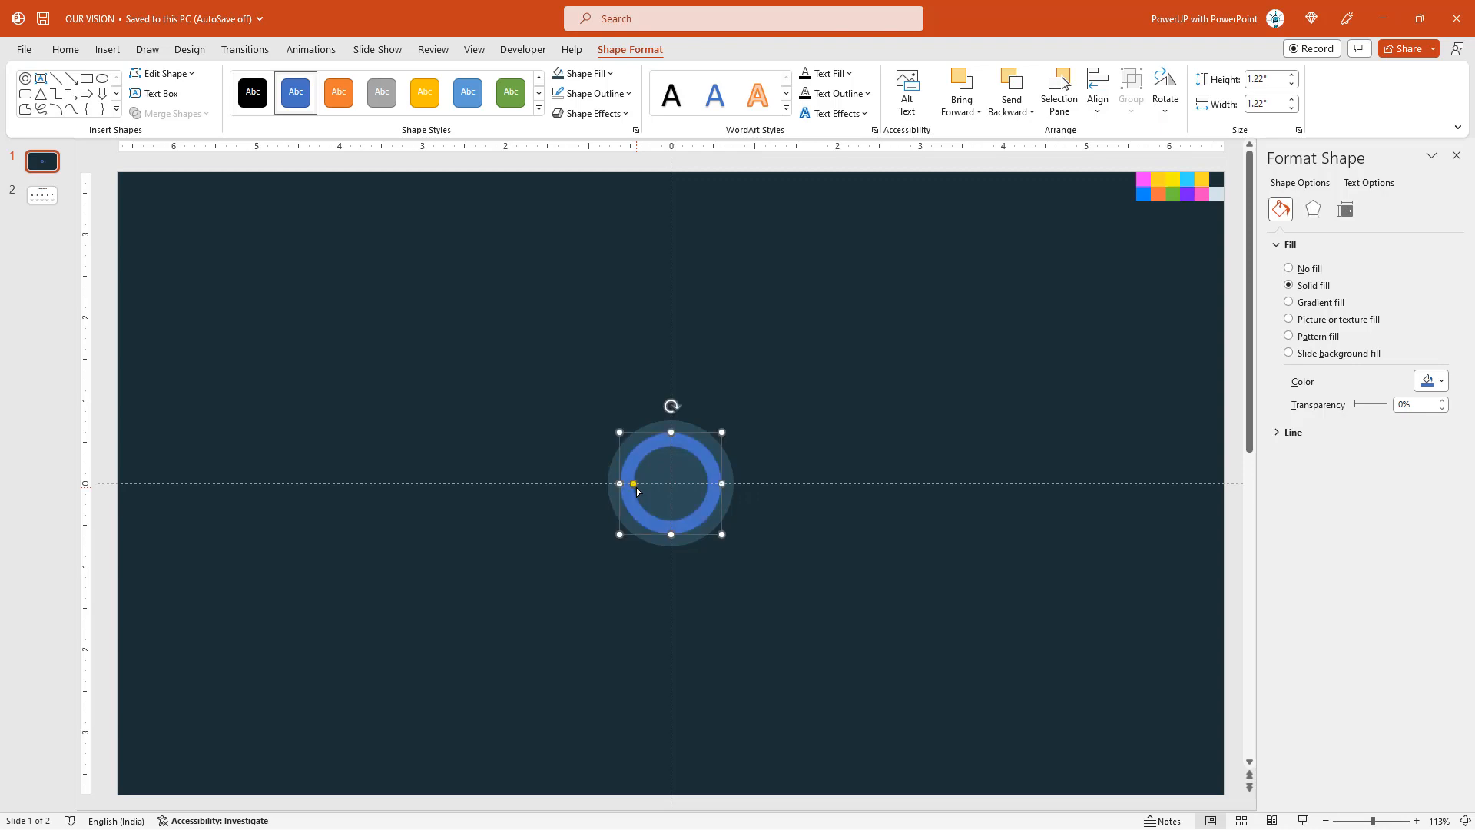
left_click(628, 93)
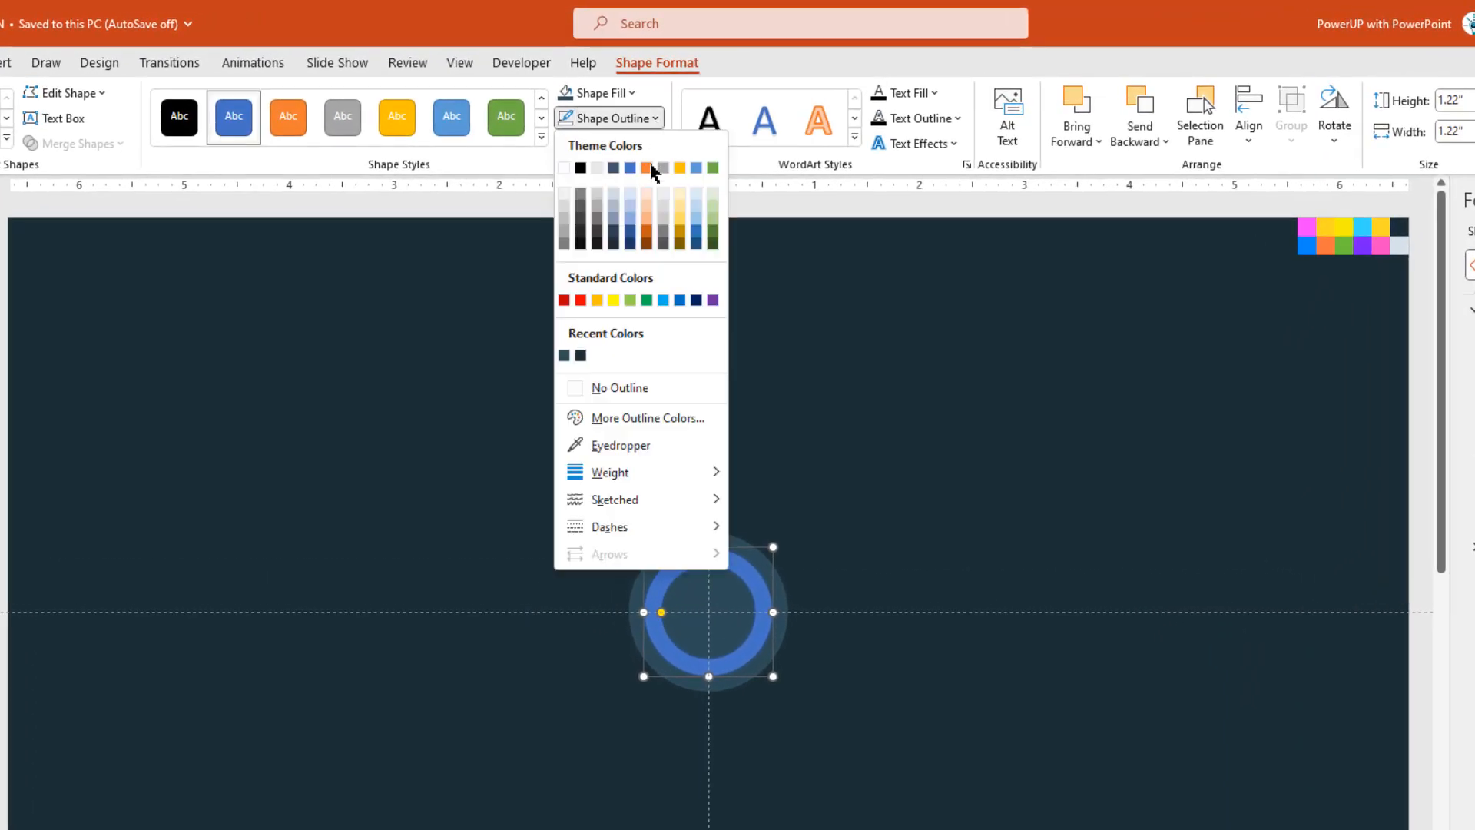
left_click(627, 387)
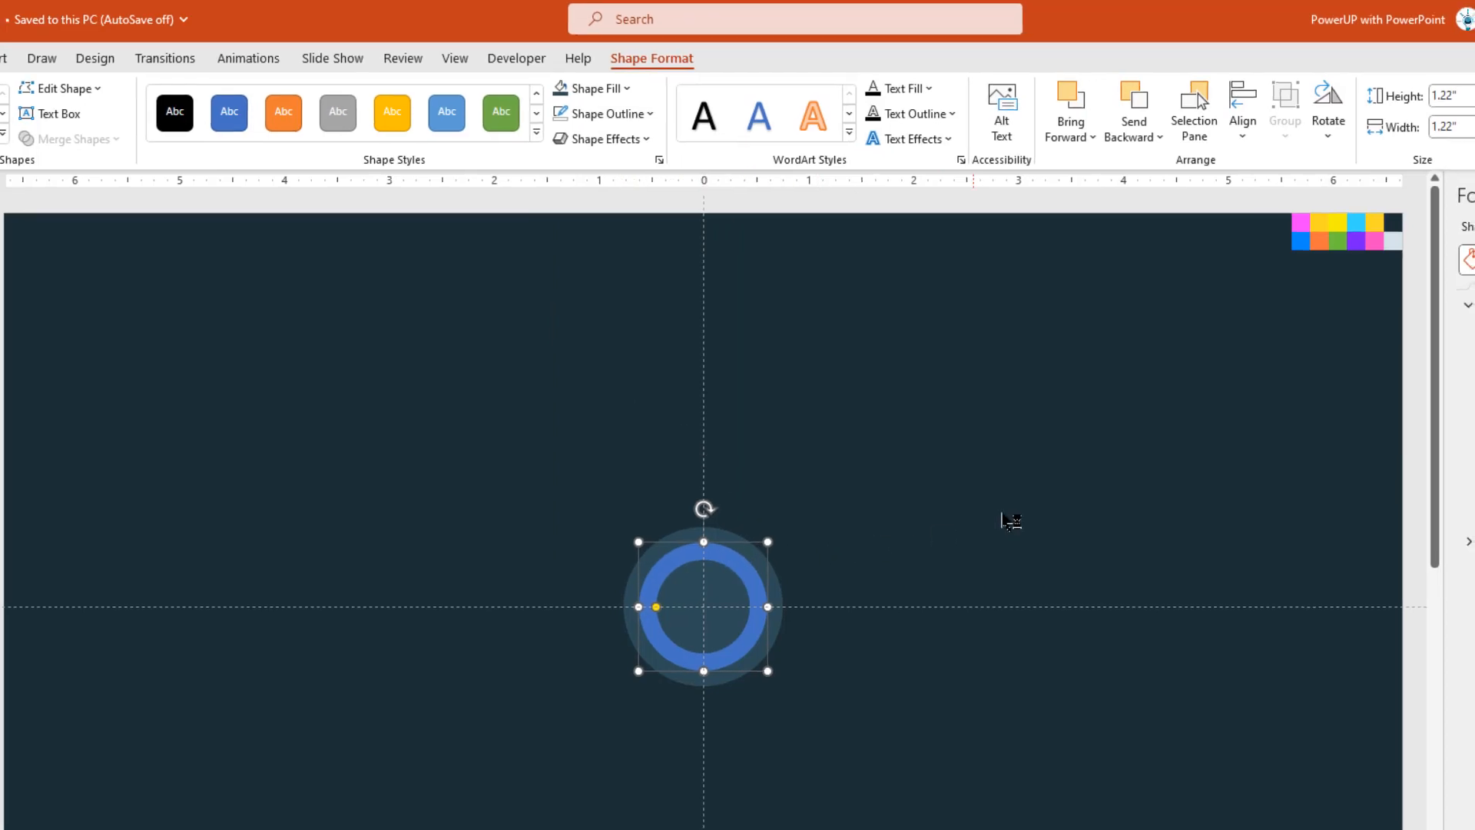
- Give the ring a gradient fill reduced to two stops, positioned at about 14% and 87%
left_click(1474, 377)
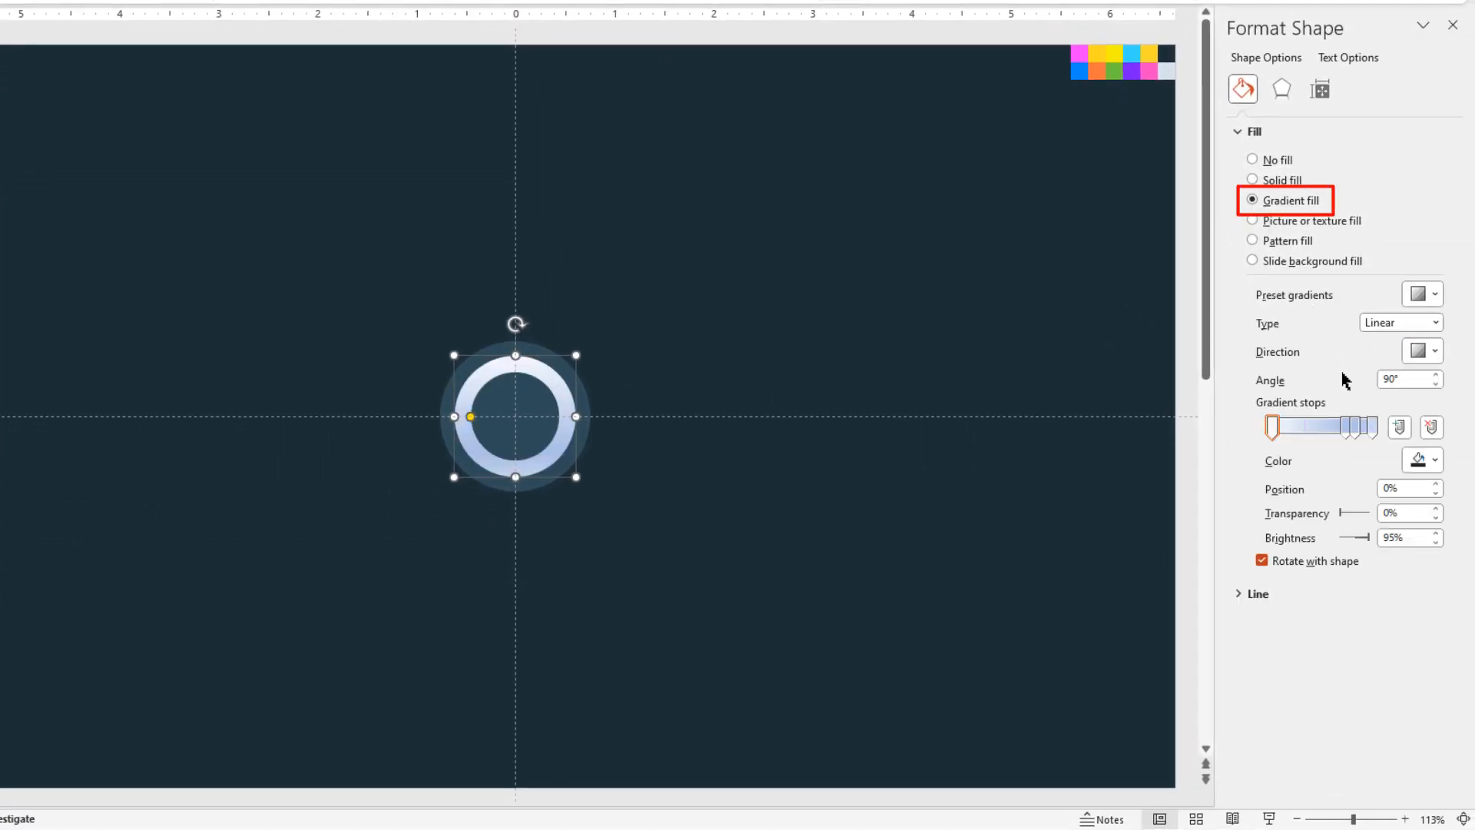
left_click(1372, 427)
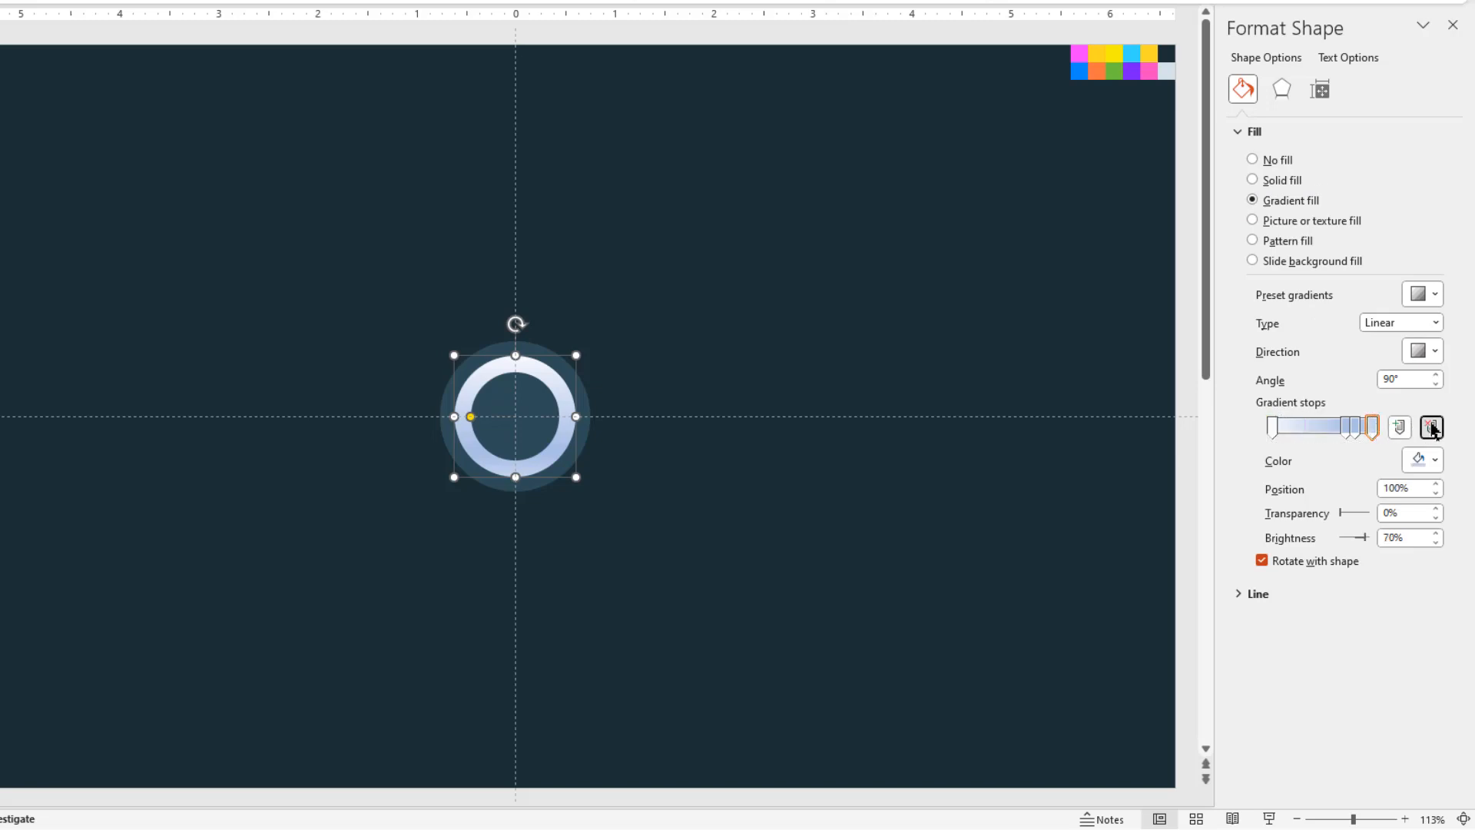
left_click(1431, 428)
left_click(1431, 428)
left_click(1352, 427)
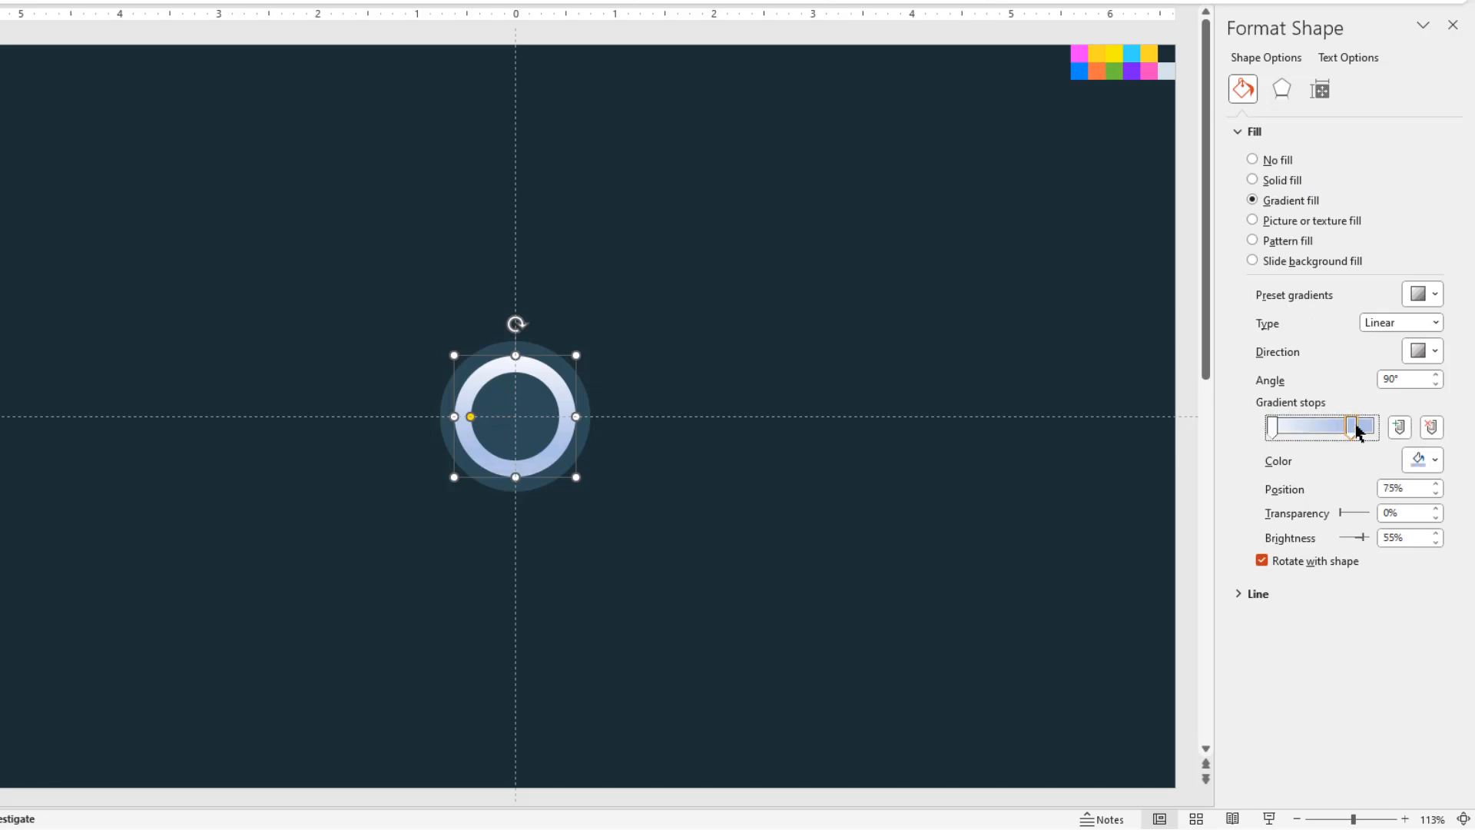
left_click_drag(1356, 430, 1363, 431)
left_click_drag(1274, 435, 1292, 439)
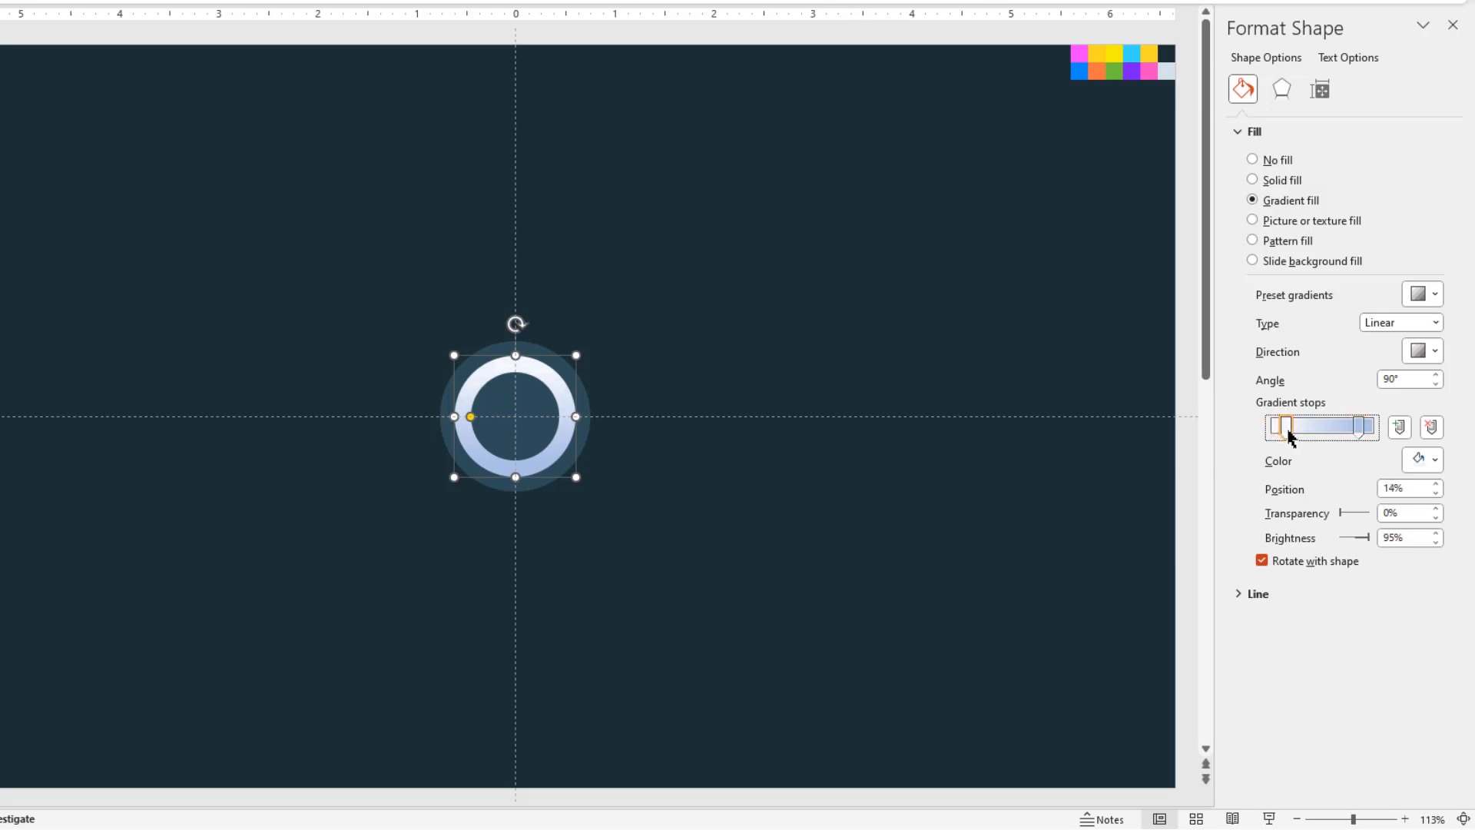
- Color the ring's first gradient stop with the bright yellow sampled from the slide's palette swatches
left_click(1433, 464)
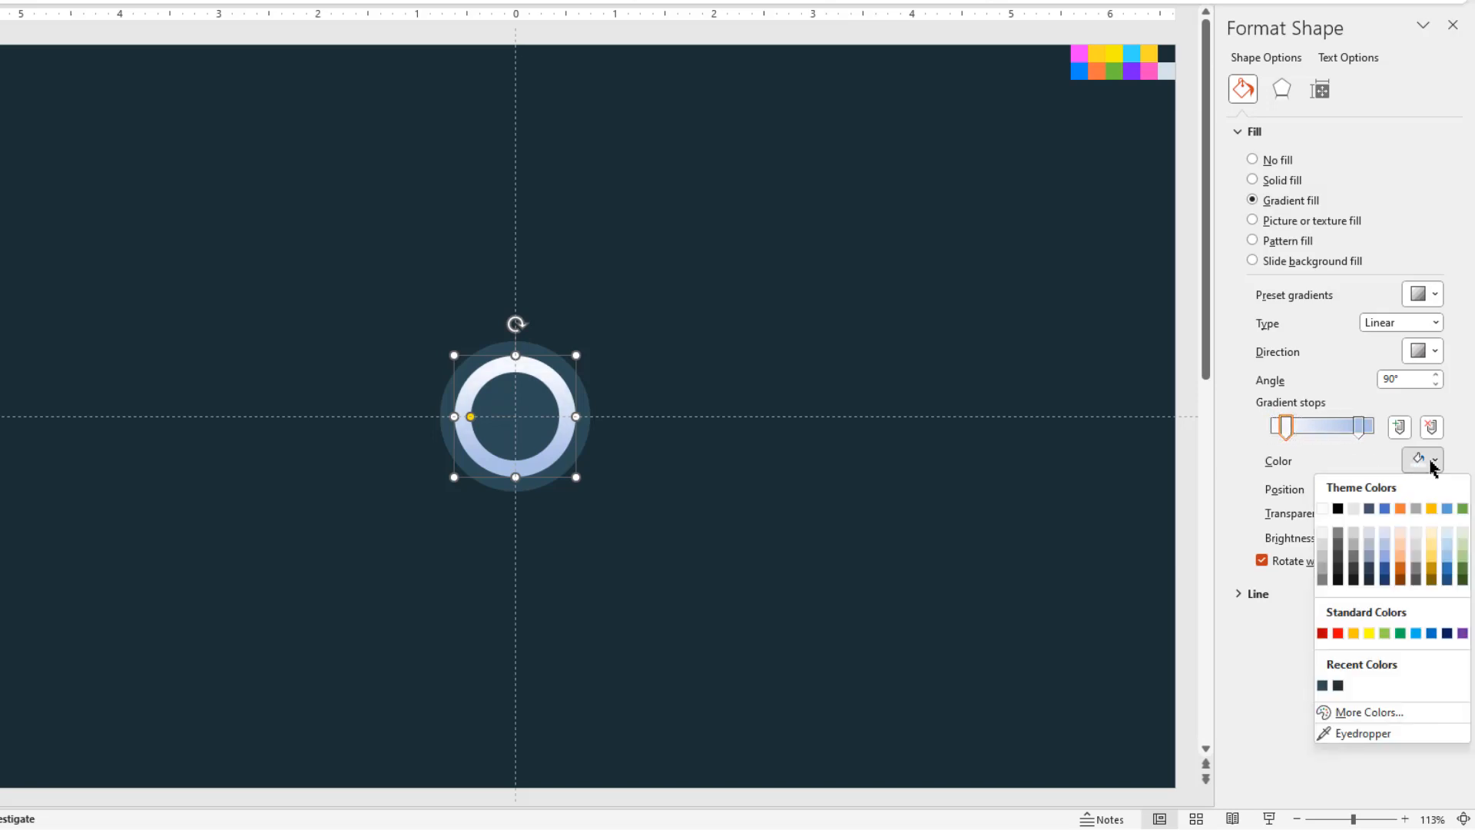
left_click(1354, 734)
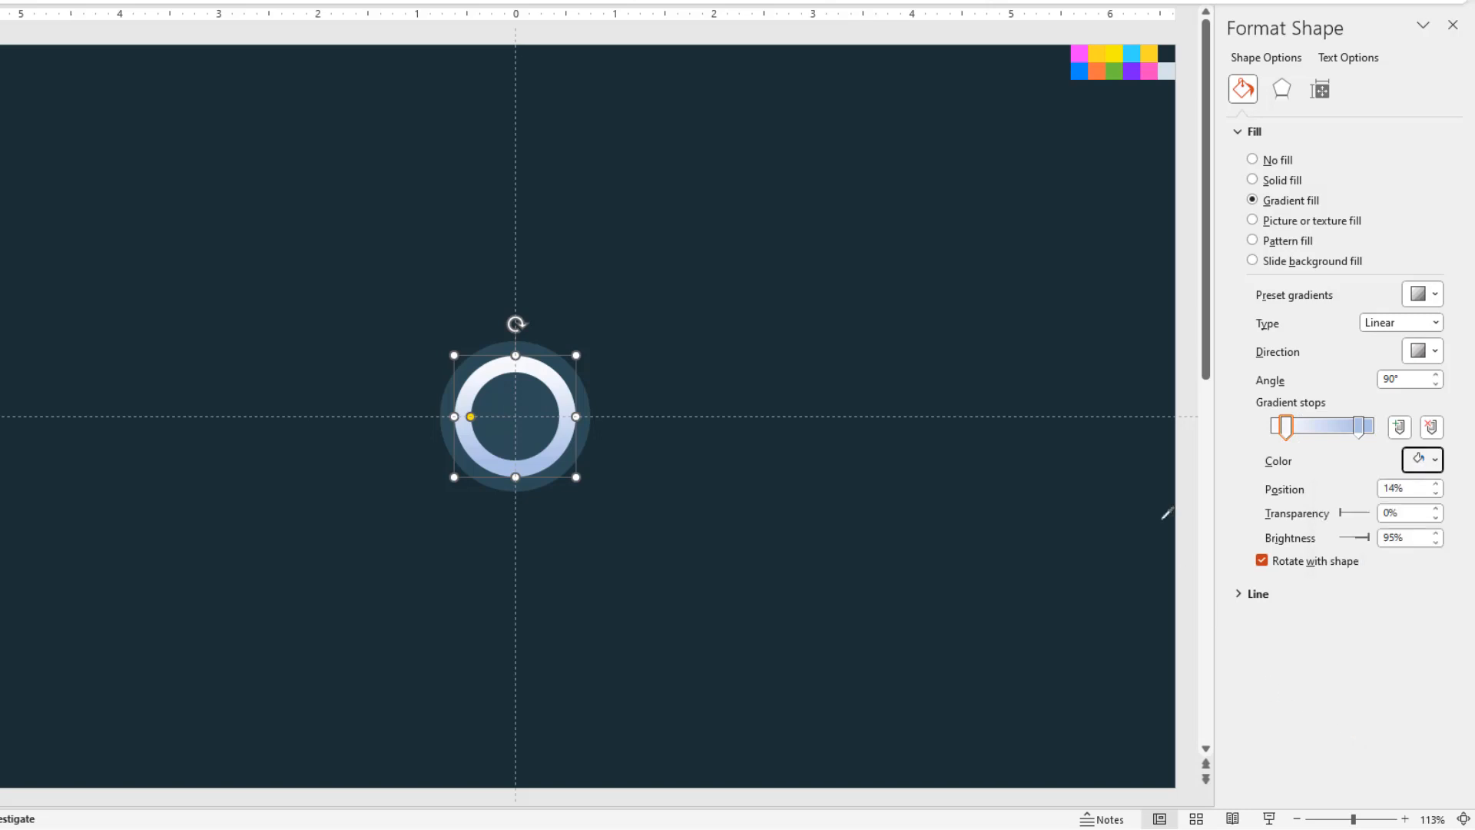
left_click(1119, 49)
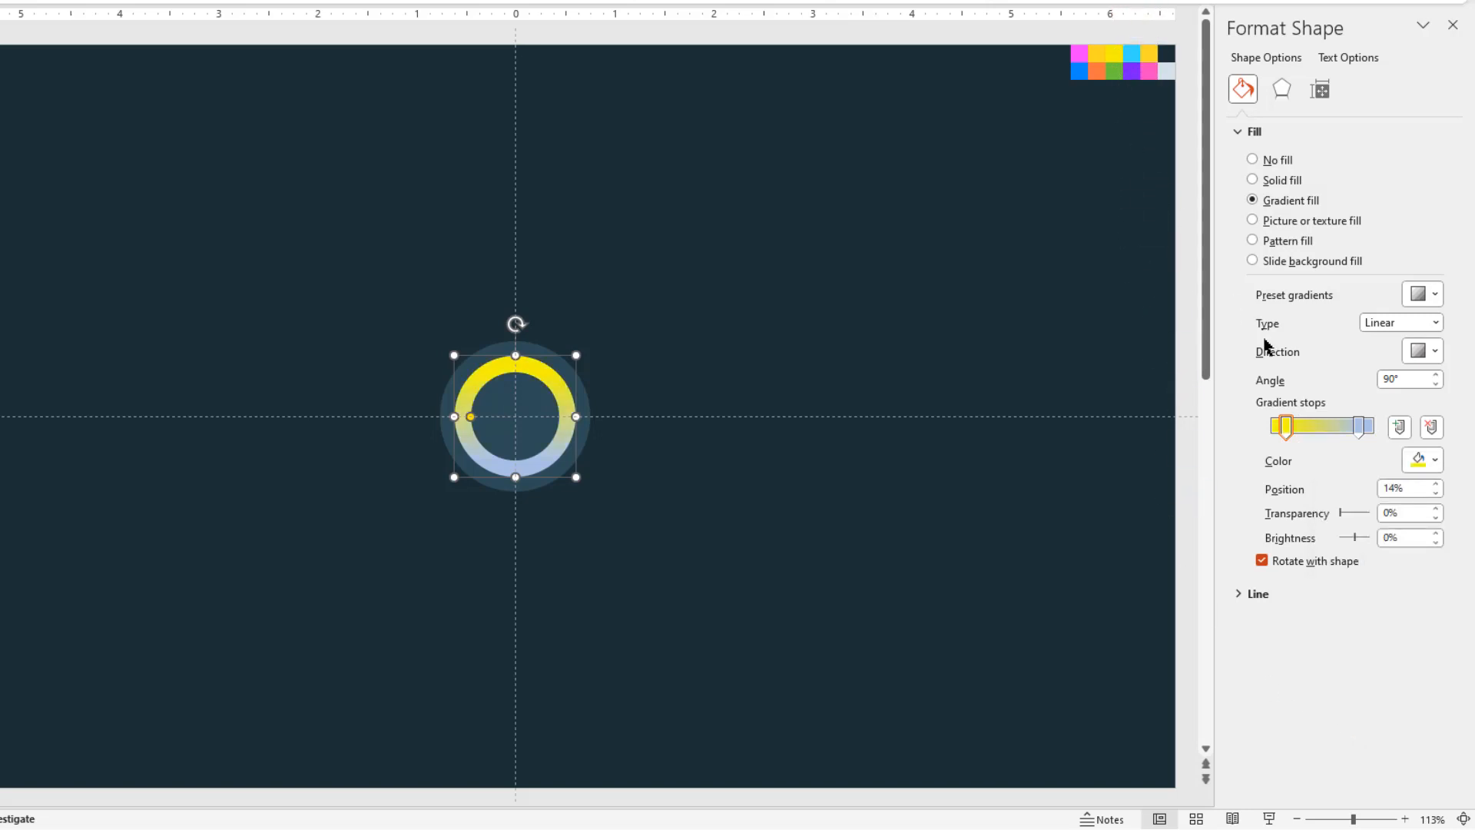
- Color the second gradient stop with the palette's green and set the direction to Linear Diagonal - Top Left to Bottom Right
left_click(1358, 427)
left_click(1423, 459)
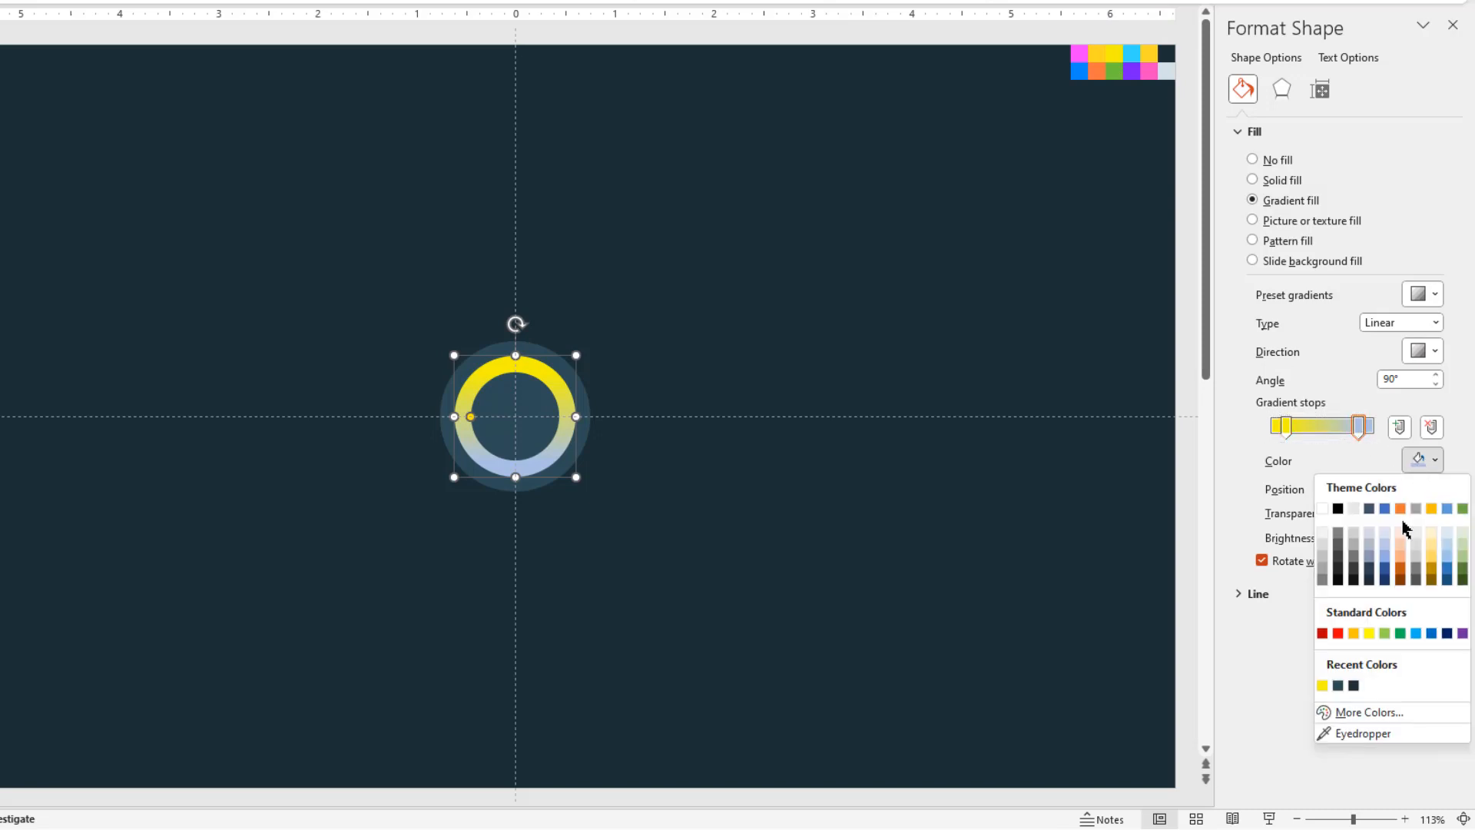
left_click(1344, 733)
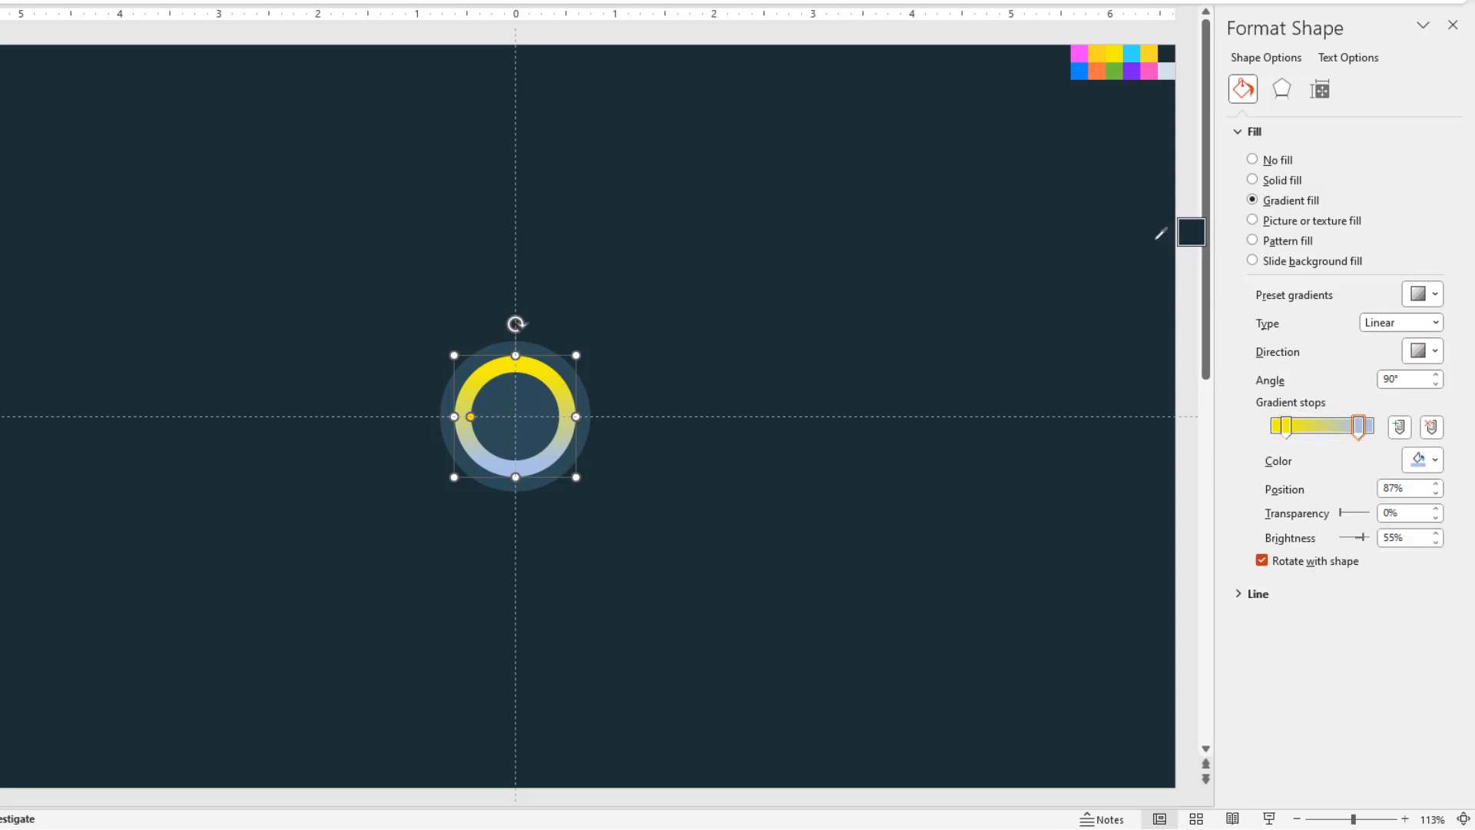
left_click(1115, 70)
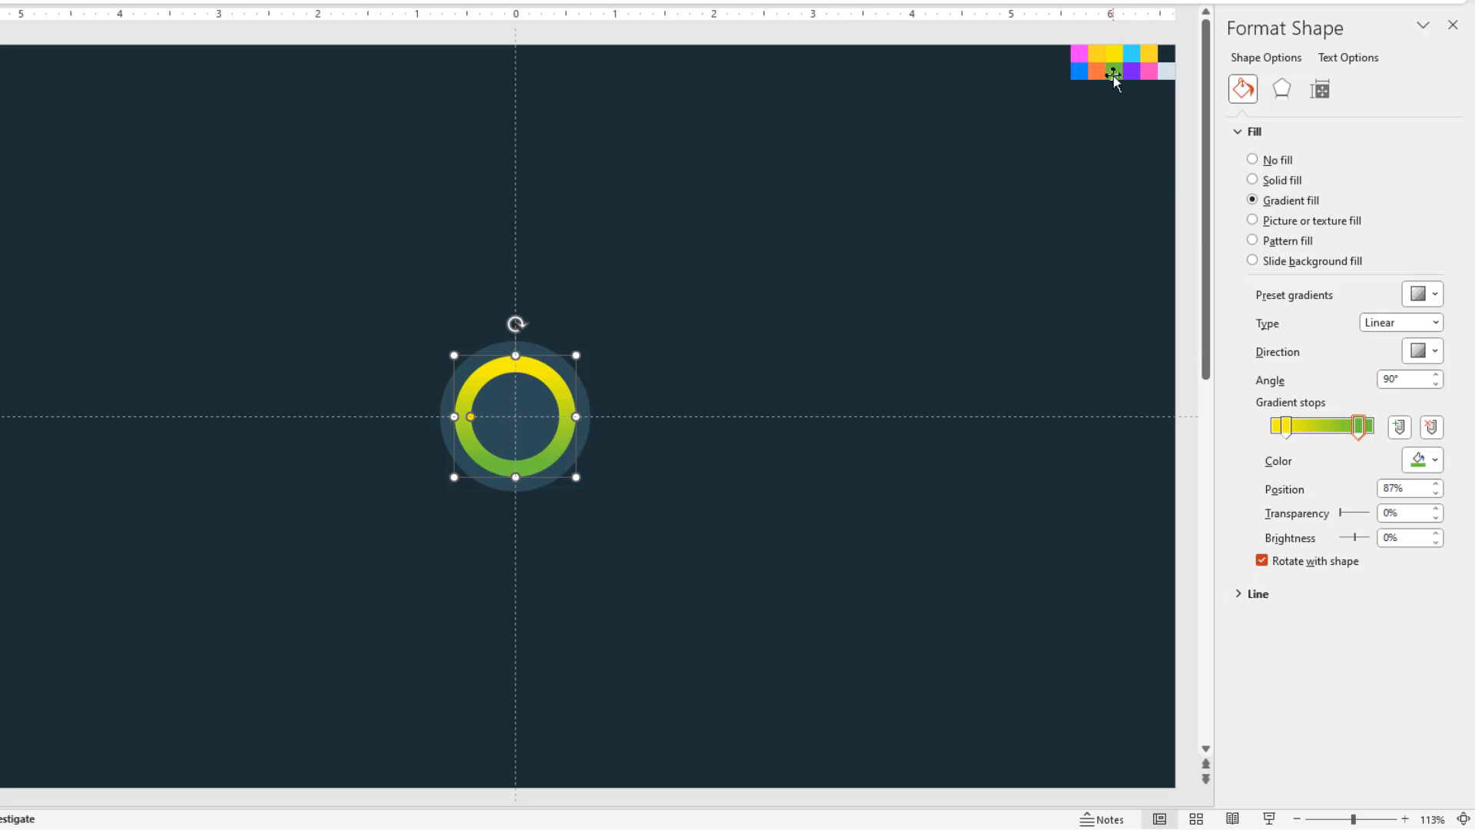
left_click(1428, 353)
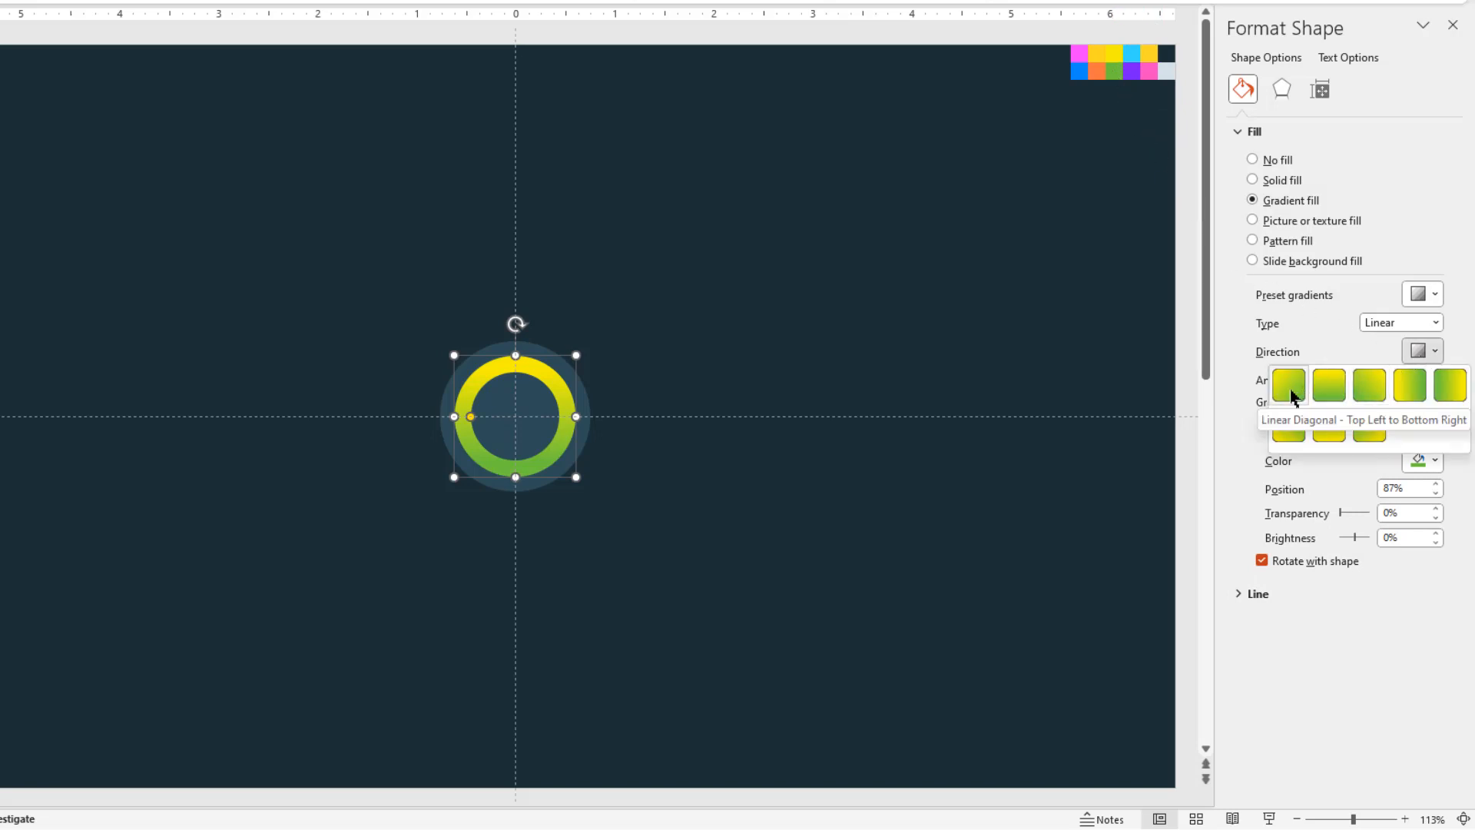
left_click(1289, 388)
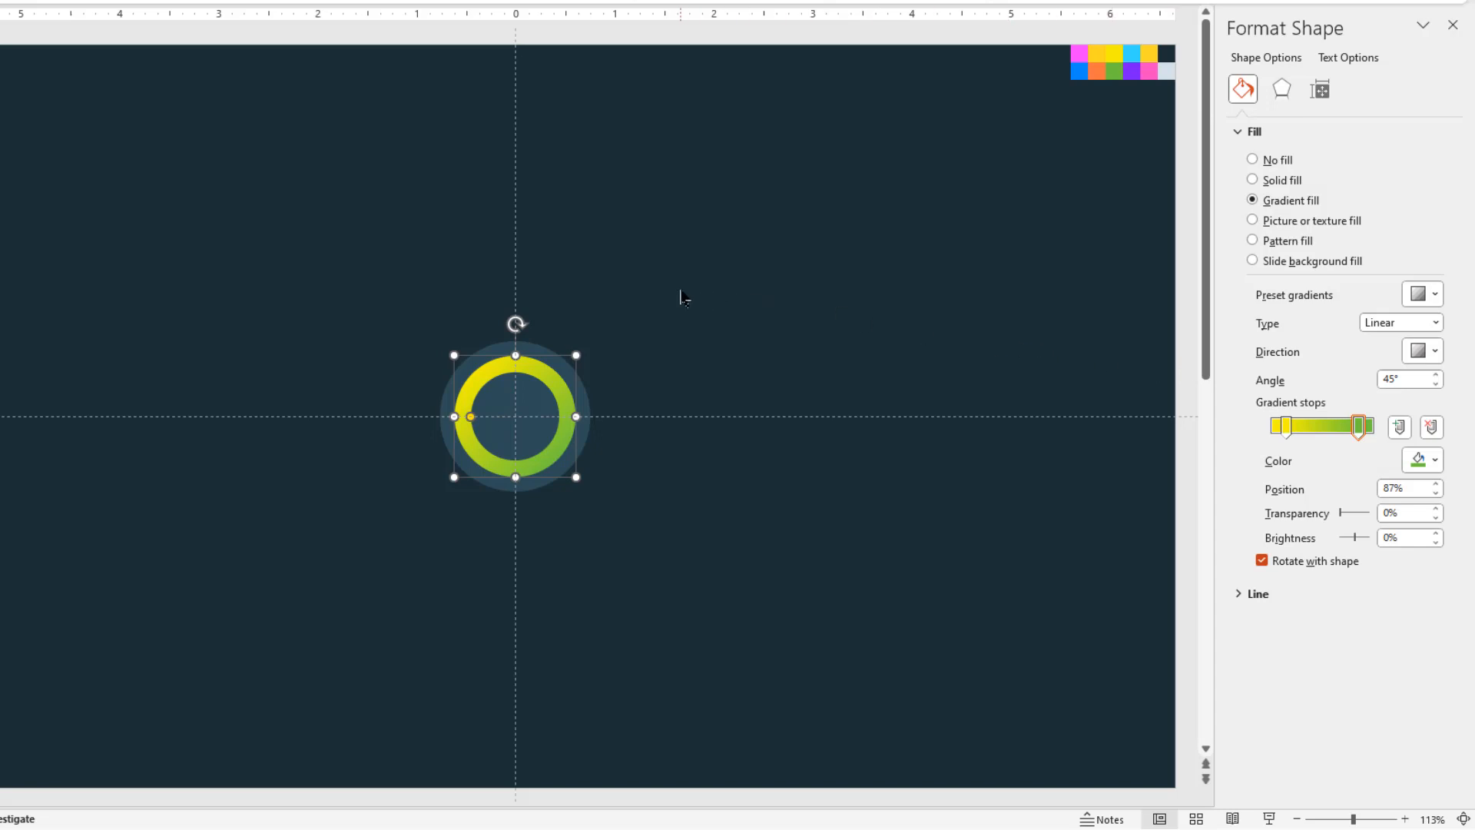
- Apply an outer shadow falling to the bottom right of the ring, with 54% transparency, 103% size and 7 pt blur
left_click(1280, 91)
left_click(1254, 132)
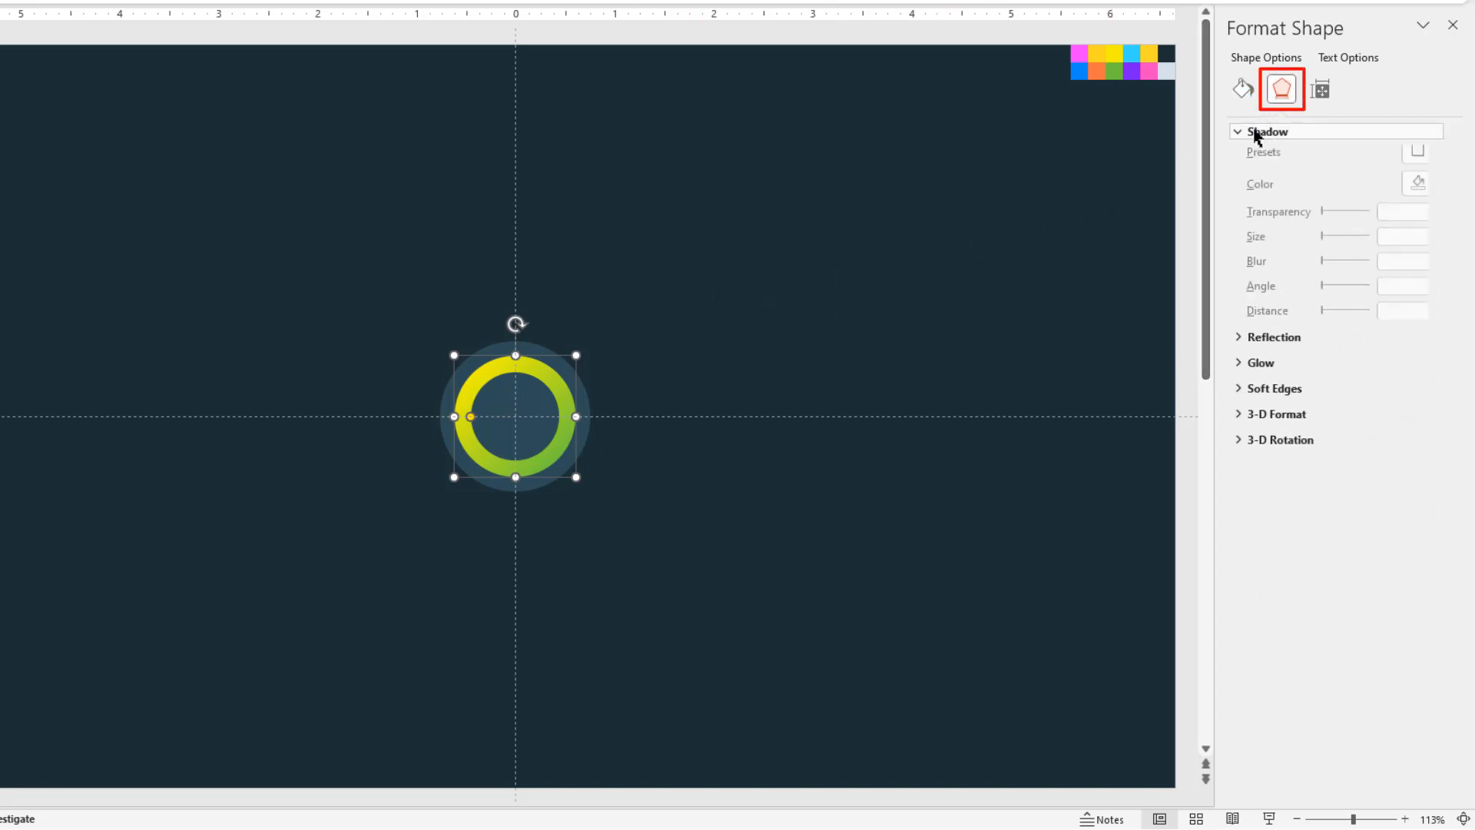
left_click(1420, 159)
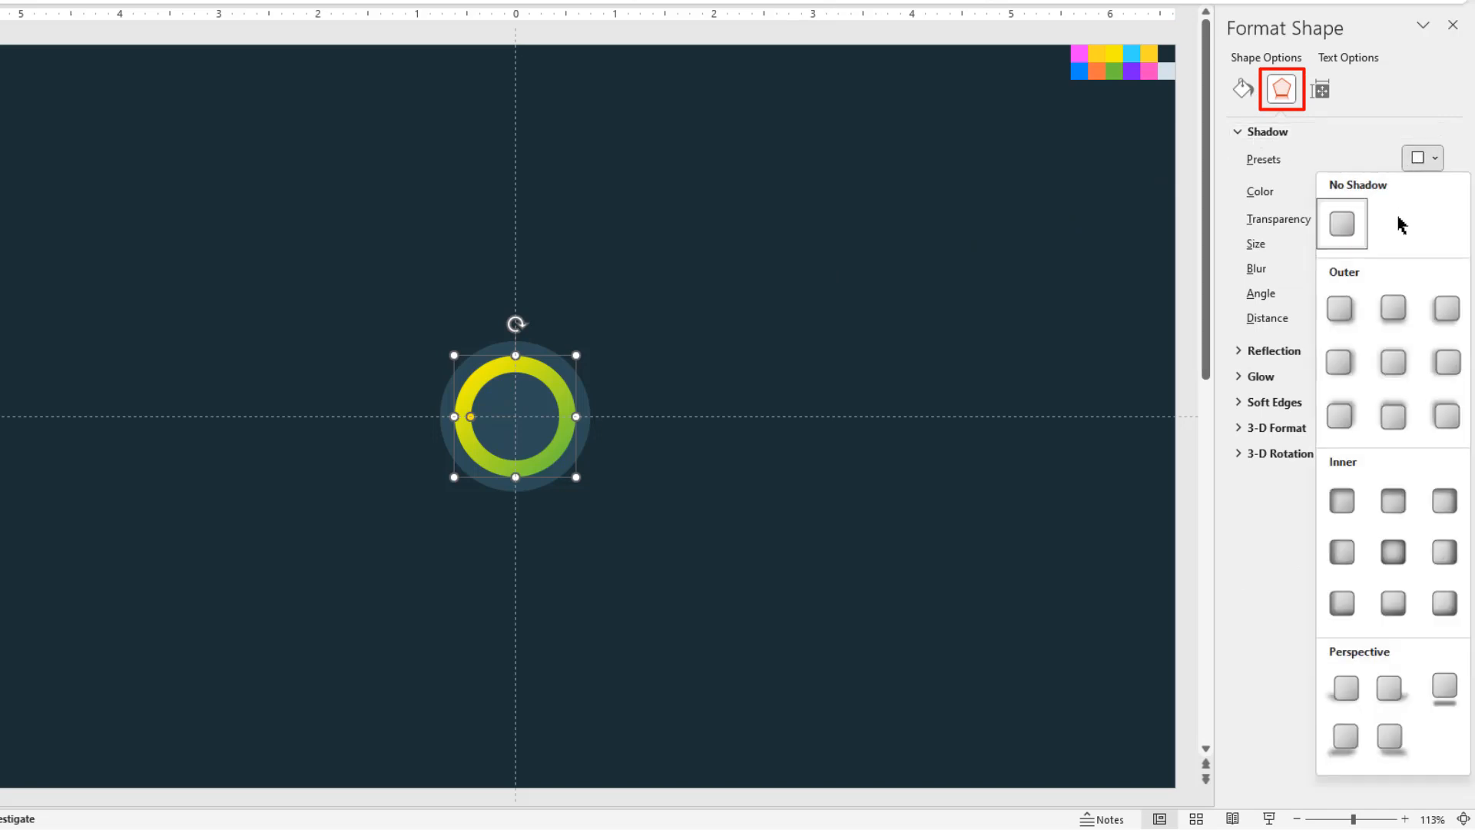
left_click(1339, 307)
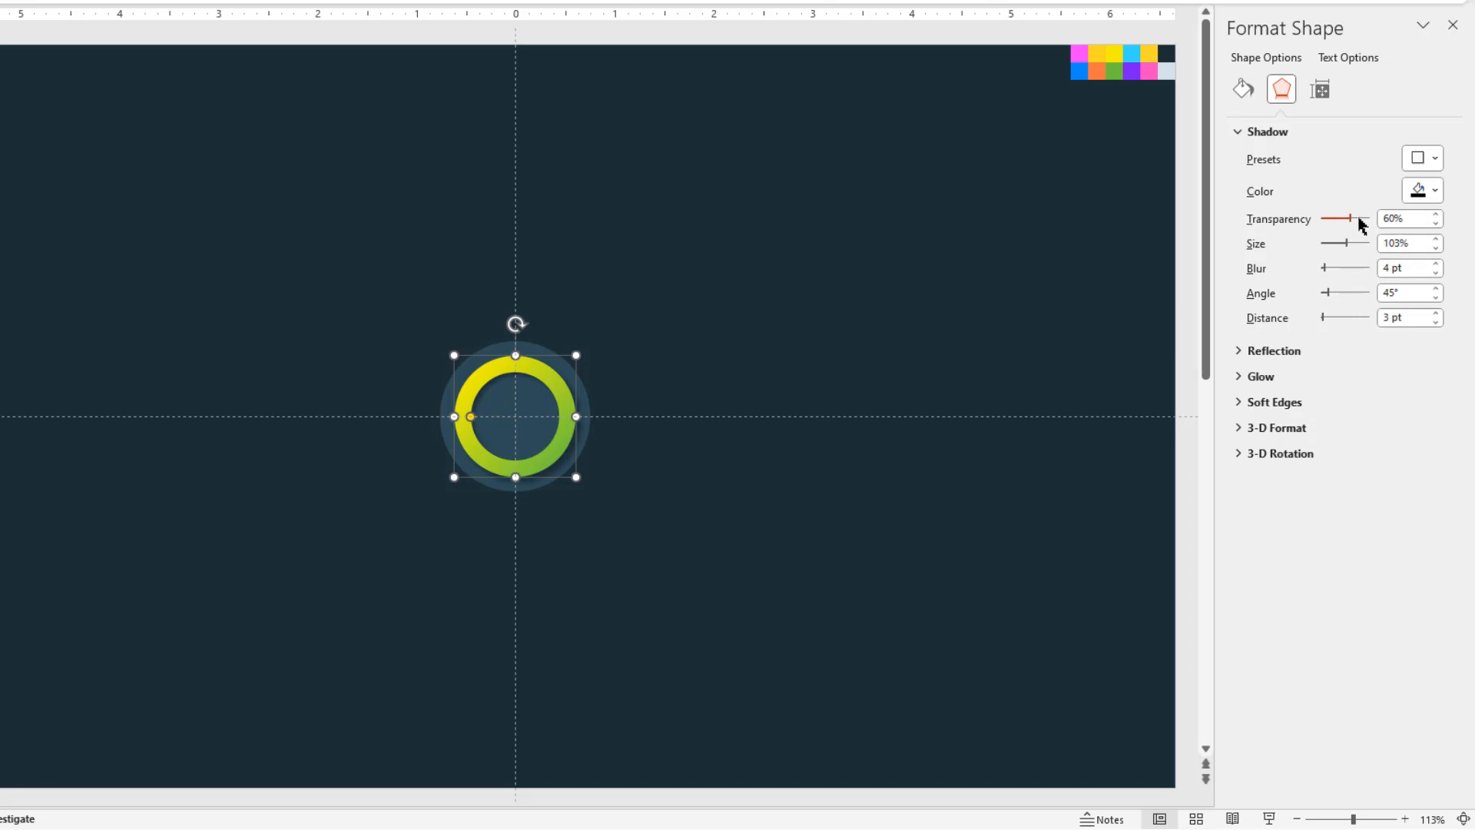
left_click_drag(1350, 223, 1348, 220)
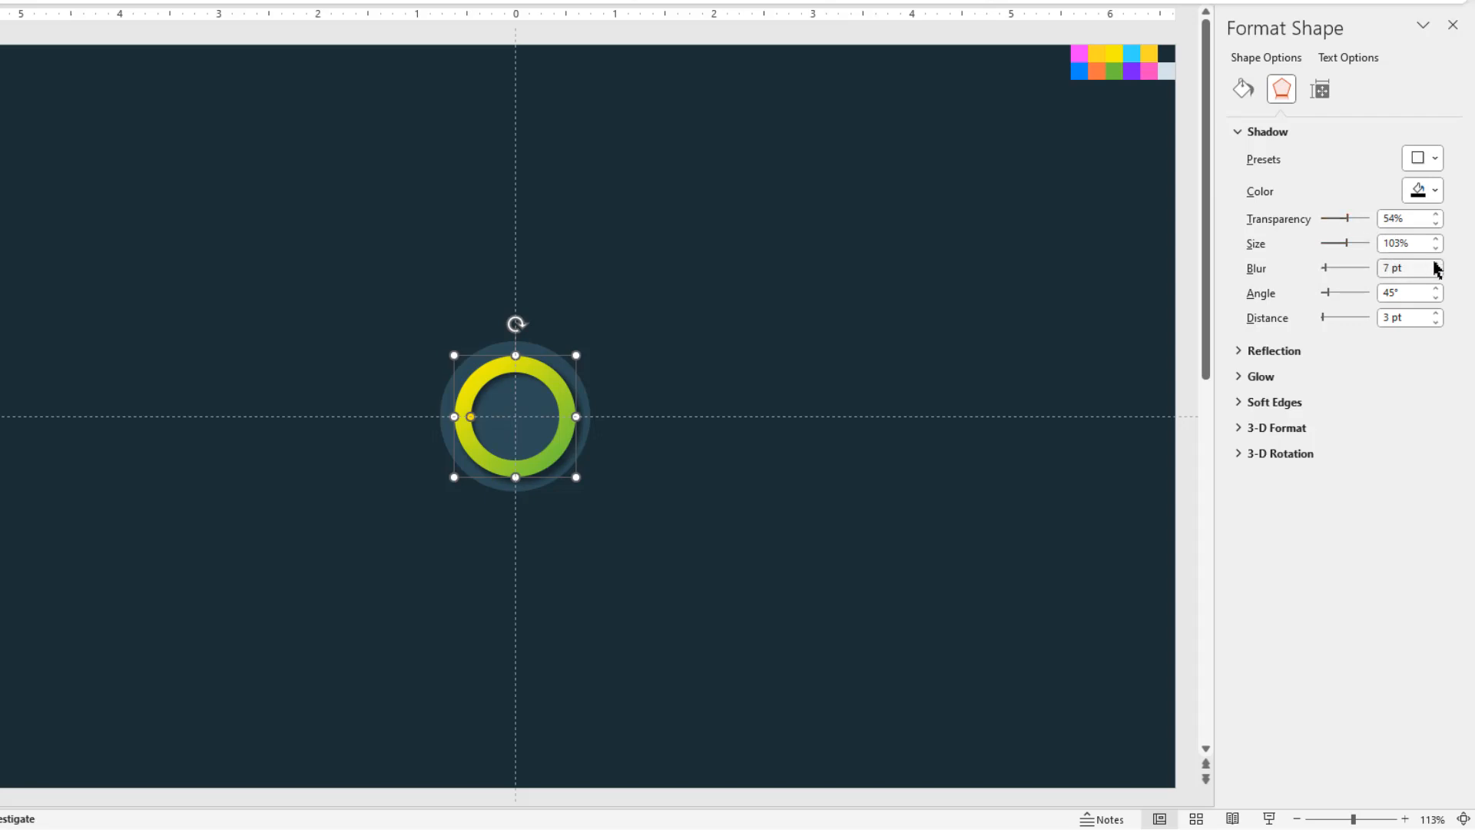
left_click(418, 299)
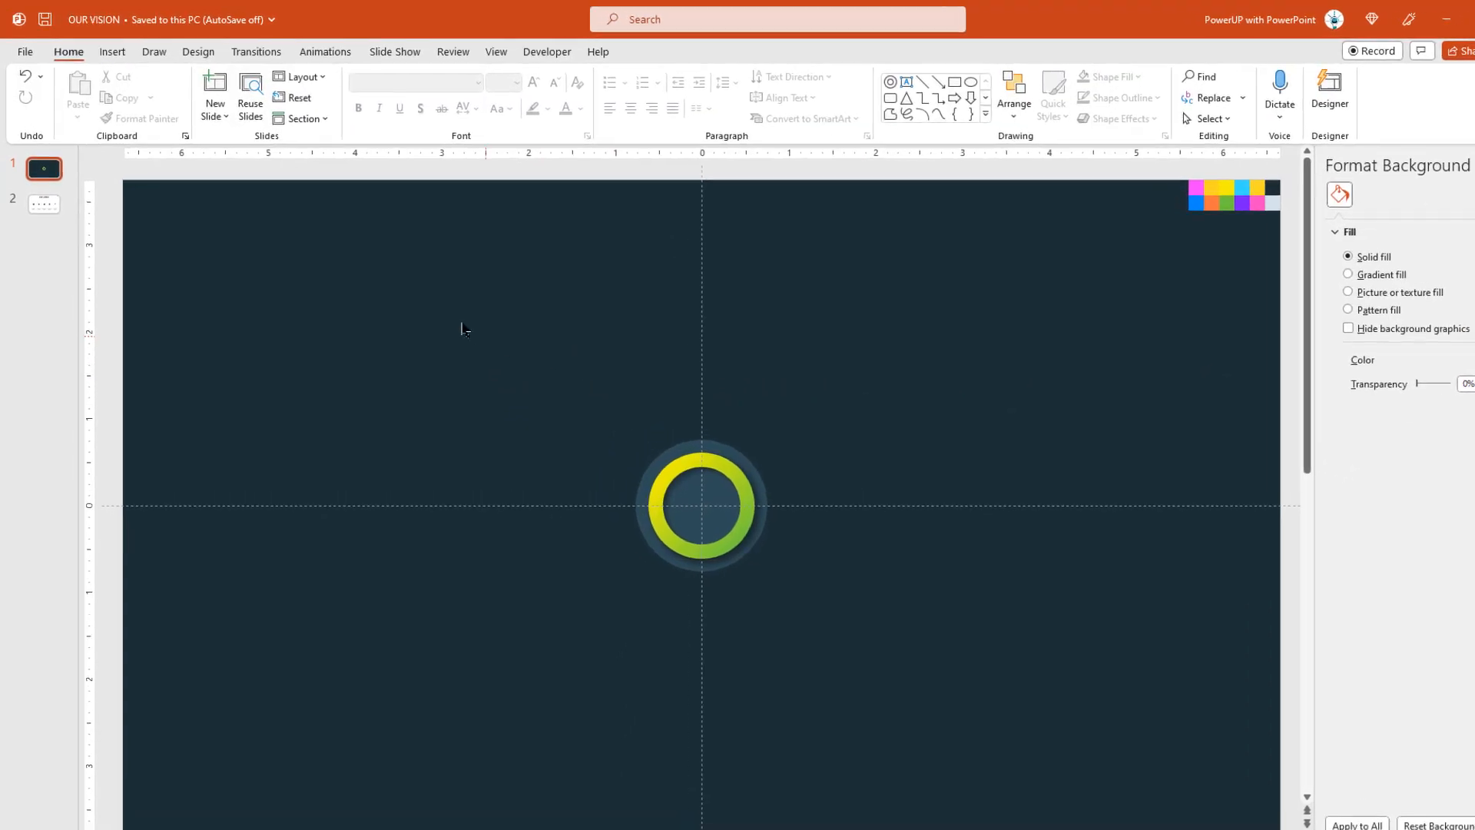
- Draw a small triangle about 0.22" high and 0.25" wide above and right of the ring, and turn it to point down
left_click(107, 49)
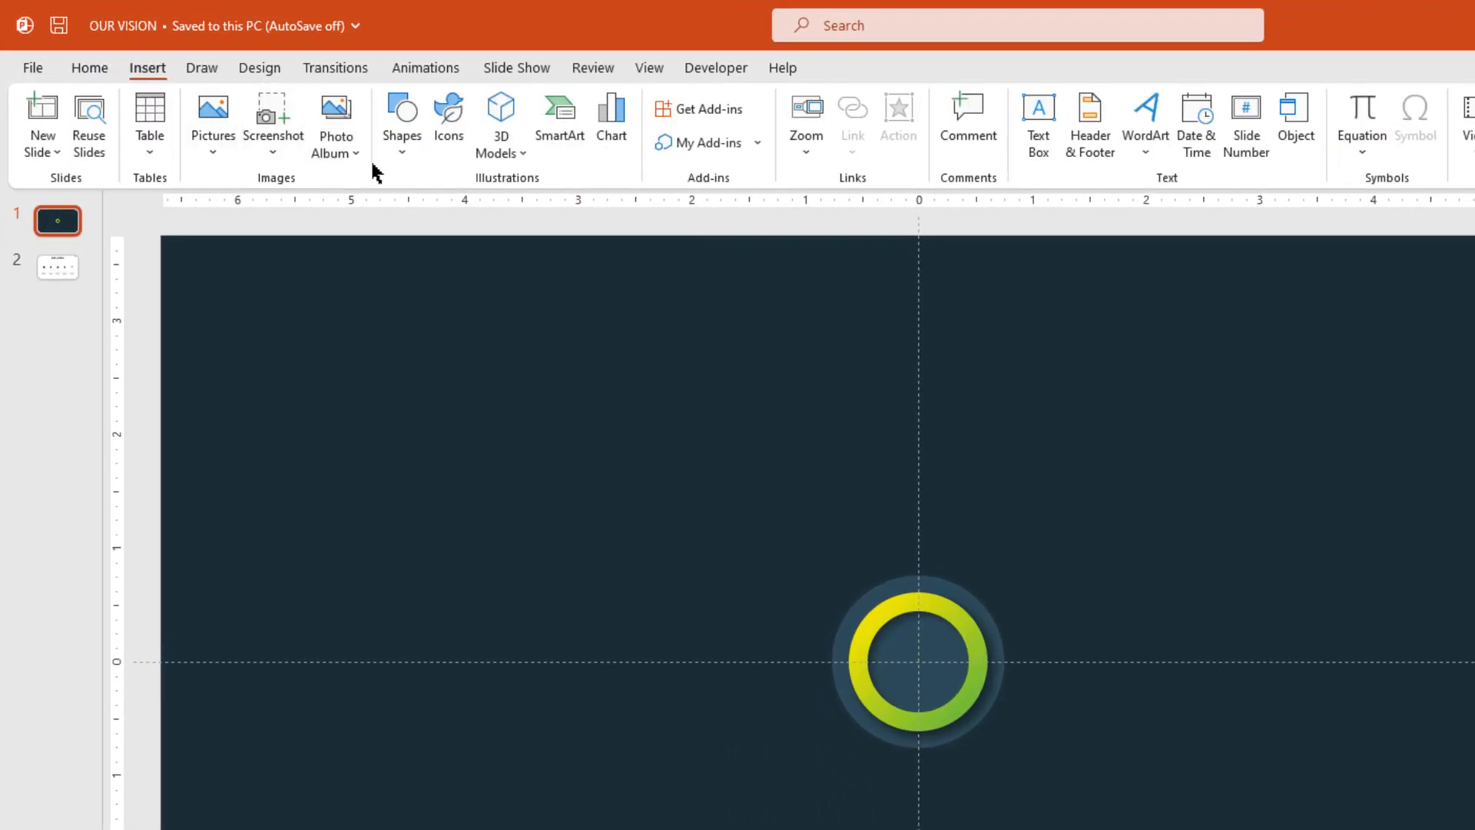
left_click(397, 153)
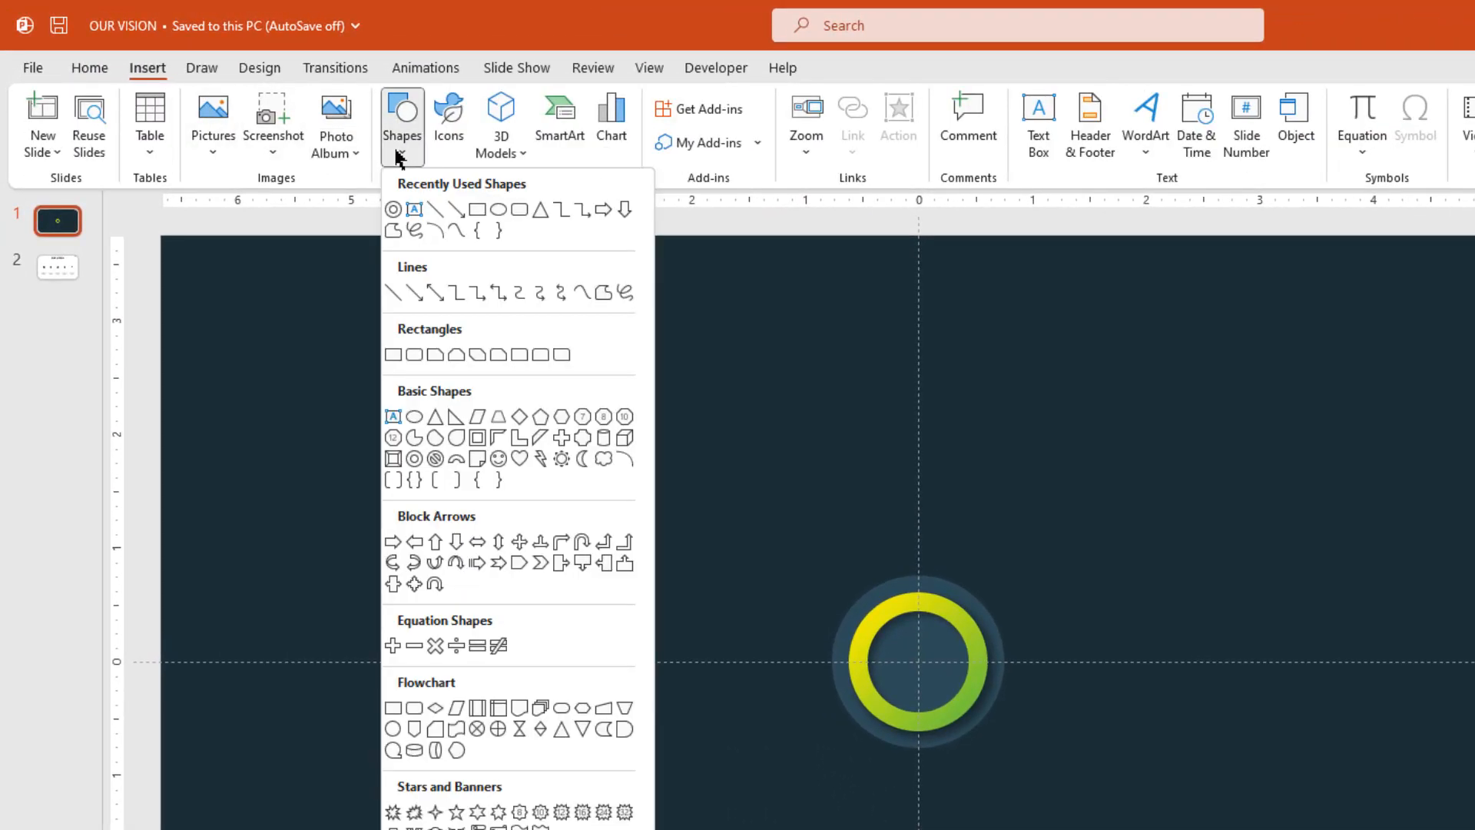
left_click(543, 217)
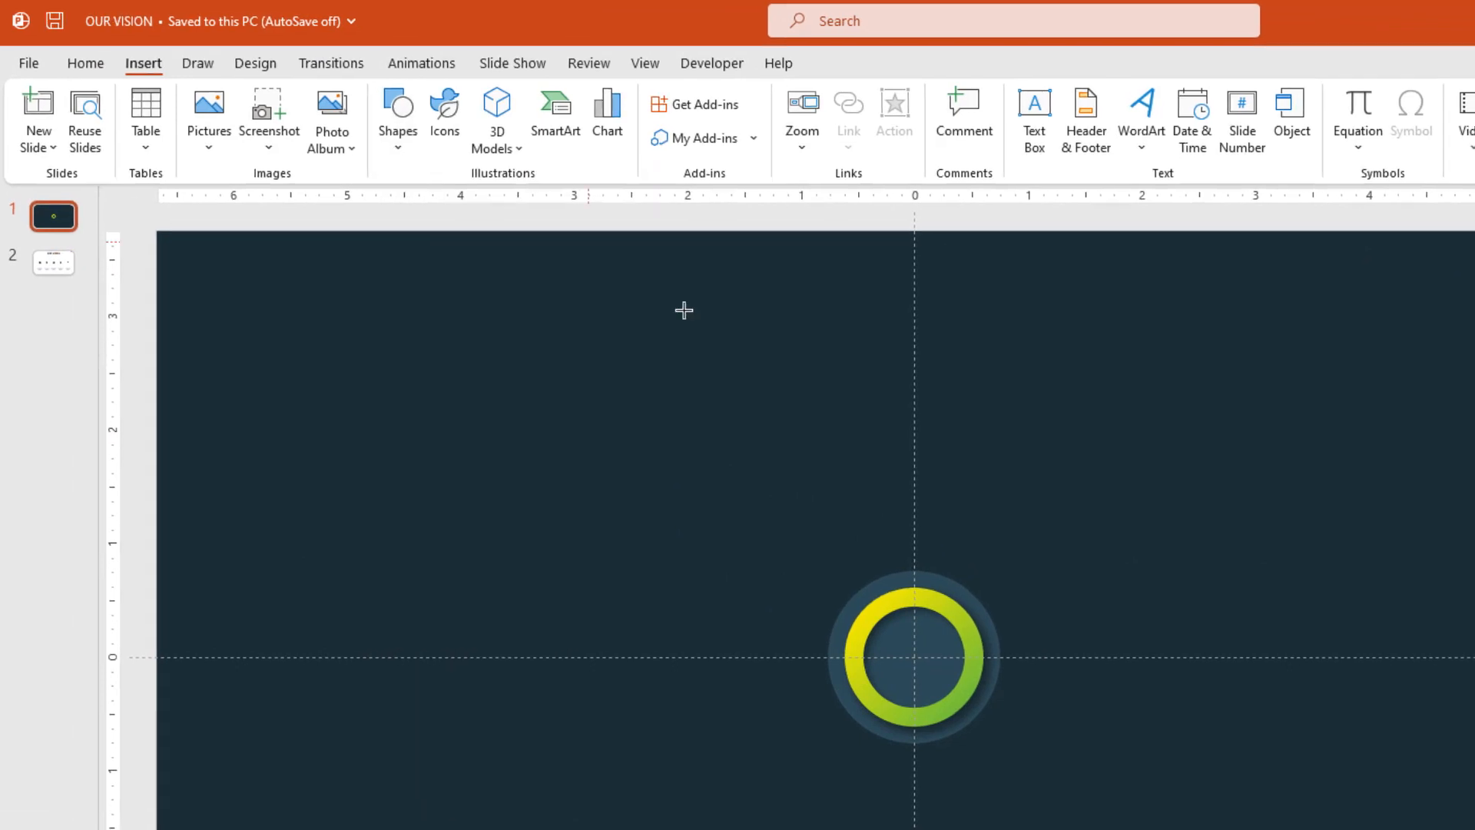
left_click_drag(899, 183, 909, 192)
left_click_drag(899, 133, 885, 244)
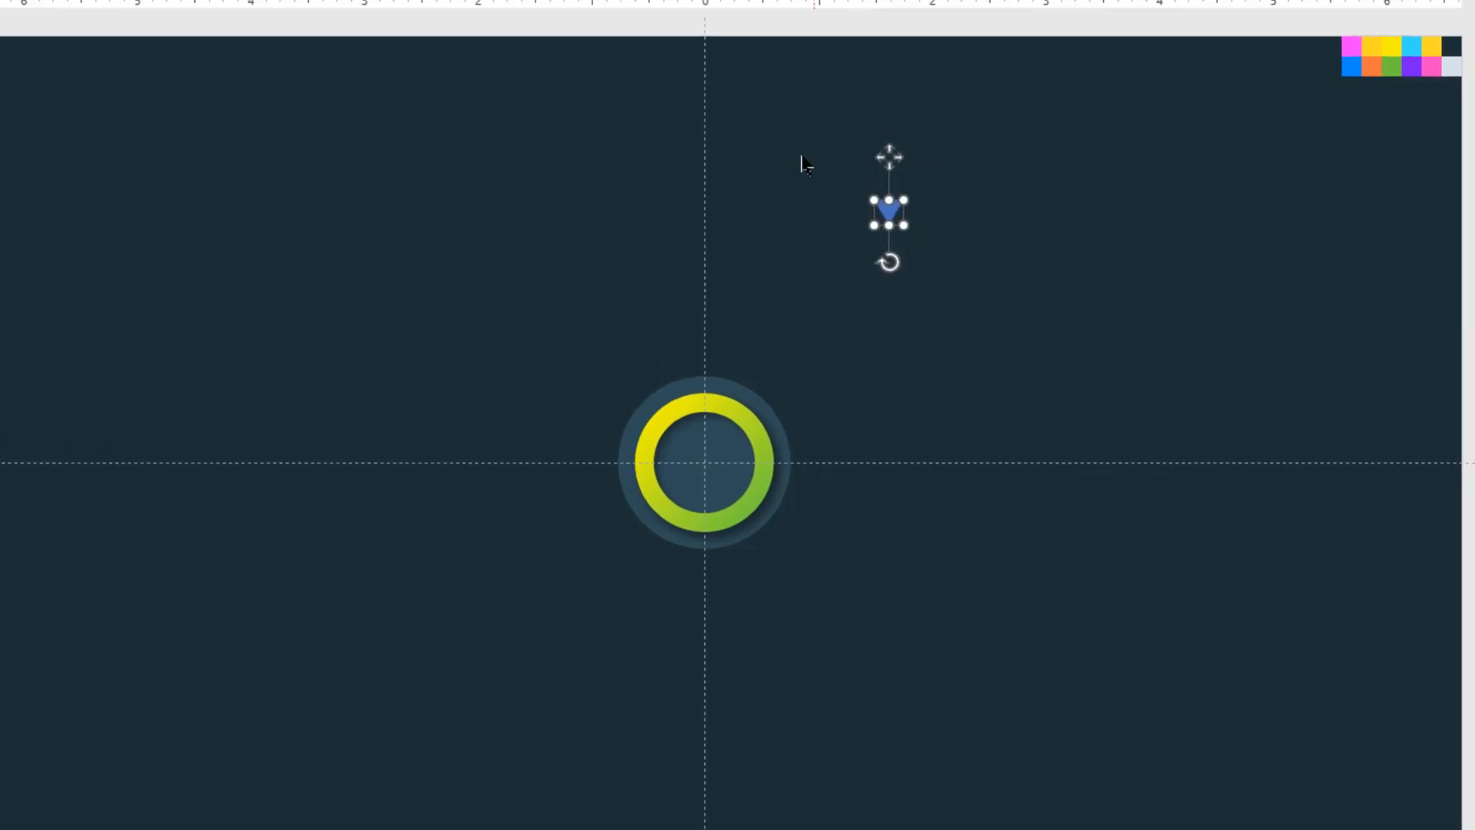
- Remove the triangle's outline and fill it with the light grey sampled from the palette swatches
left_click(610, 131)
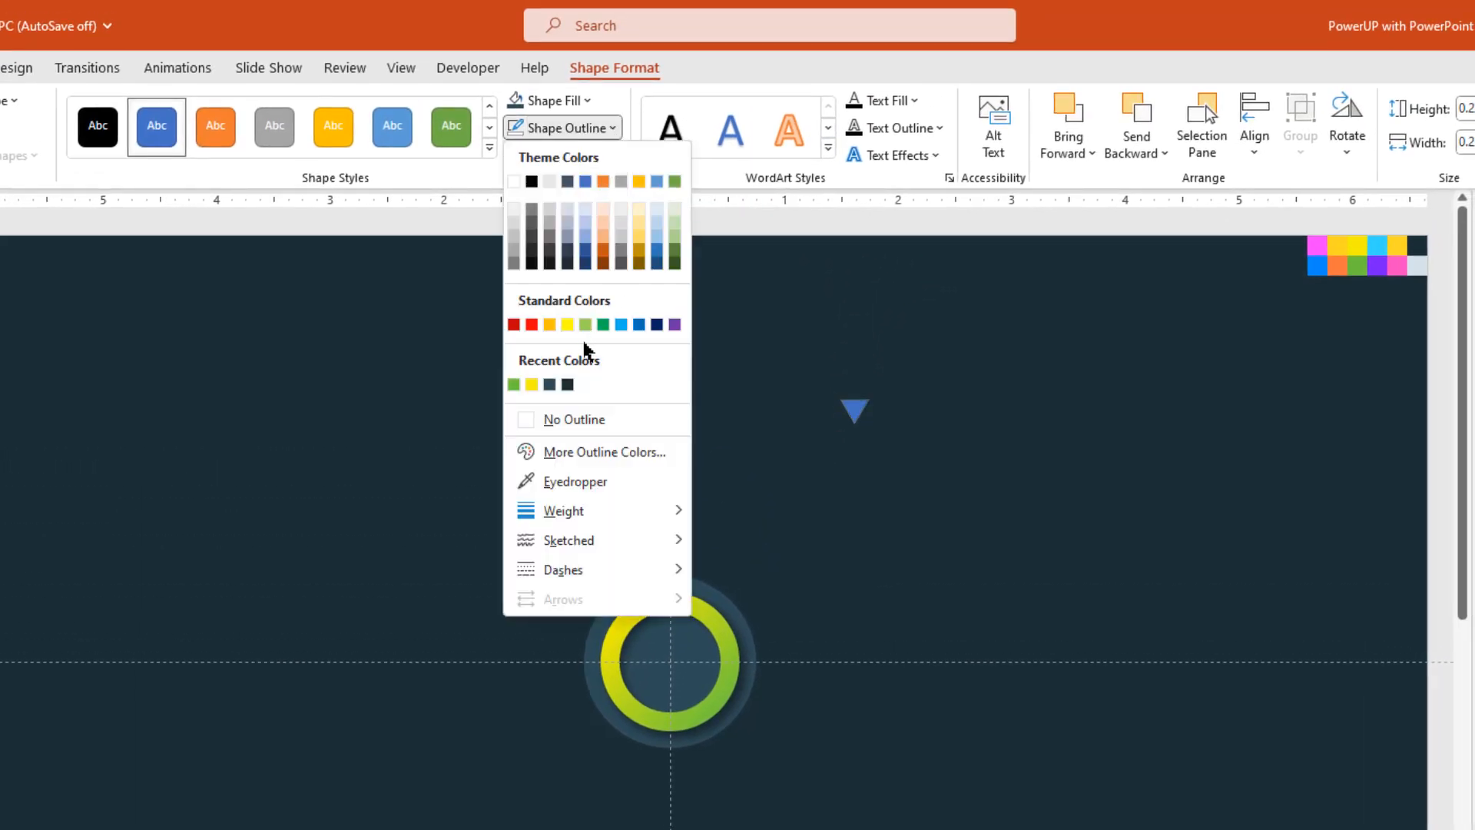
left_click(586, 420)
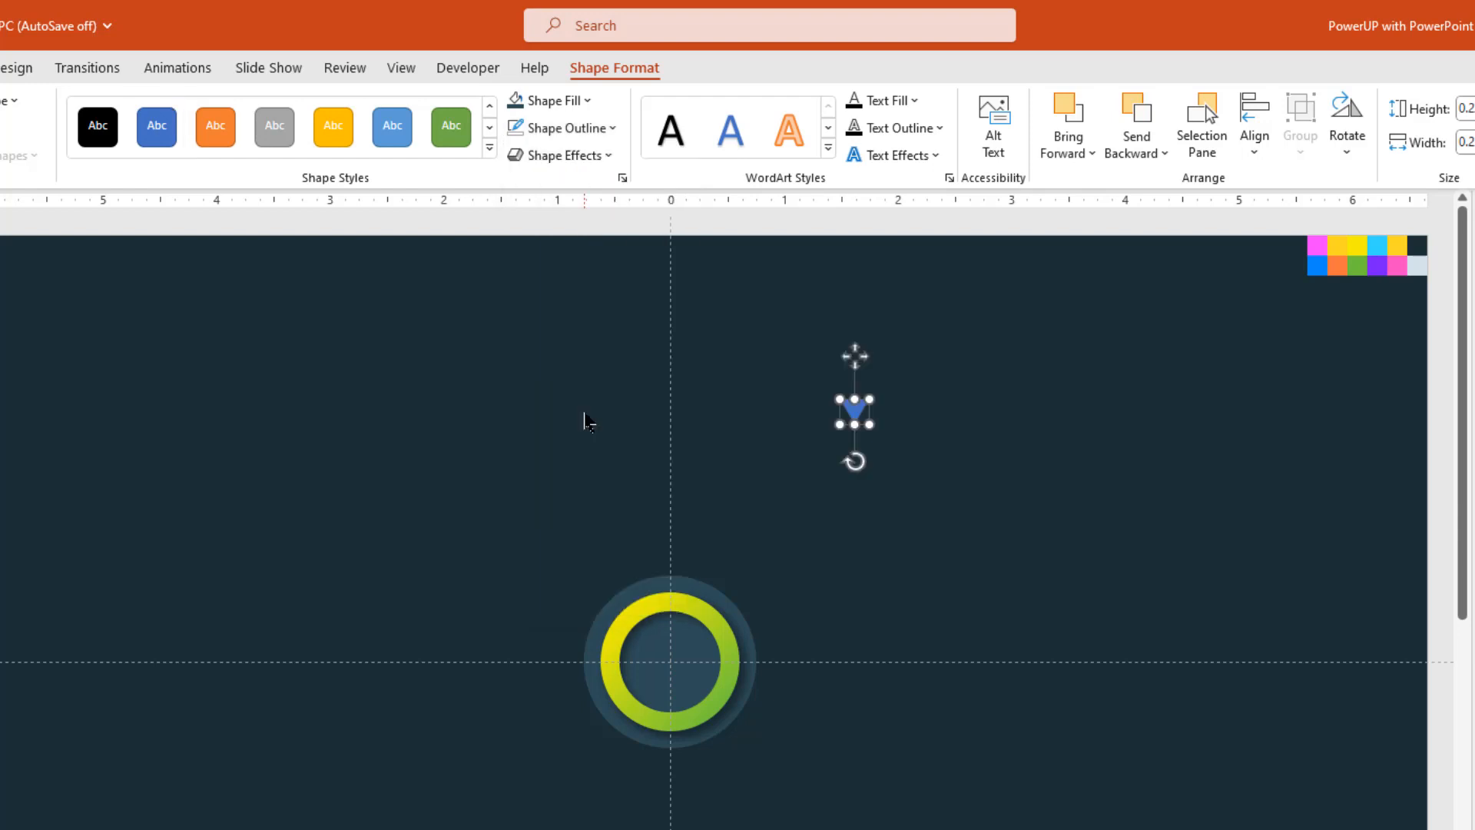
left_click(586, 101)
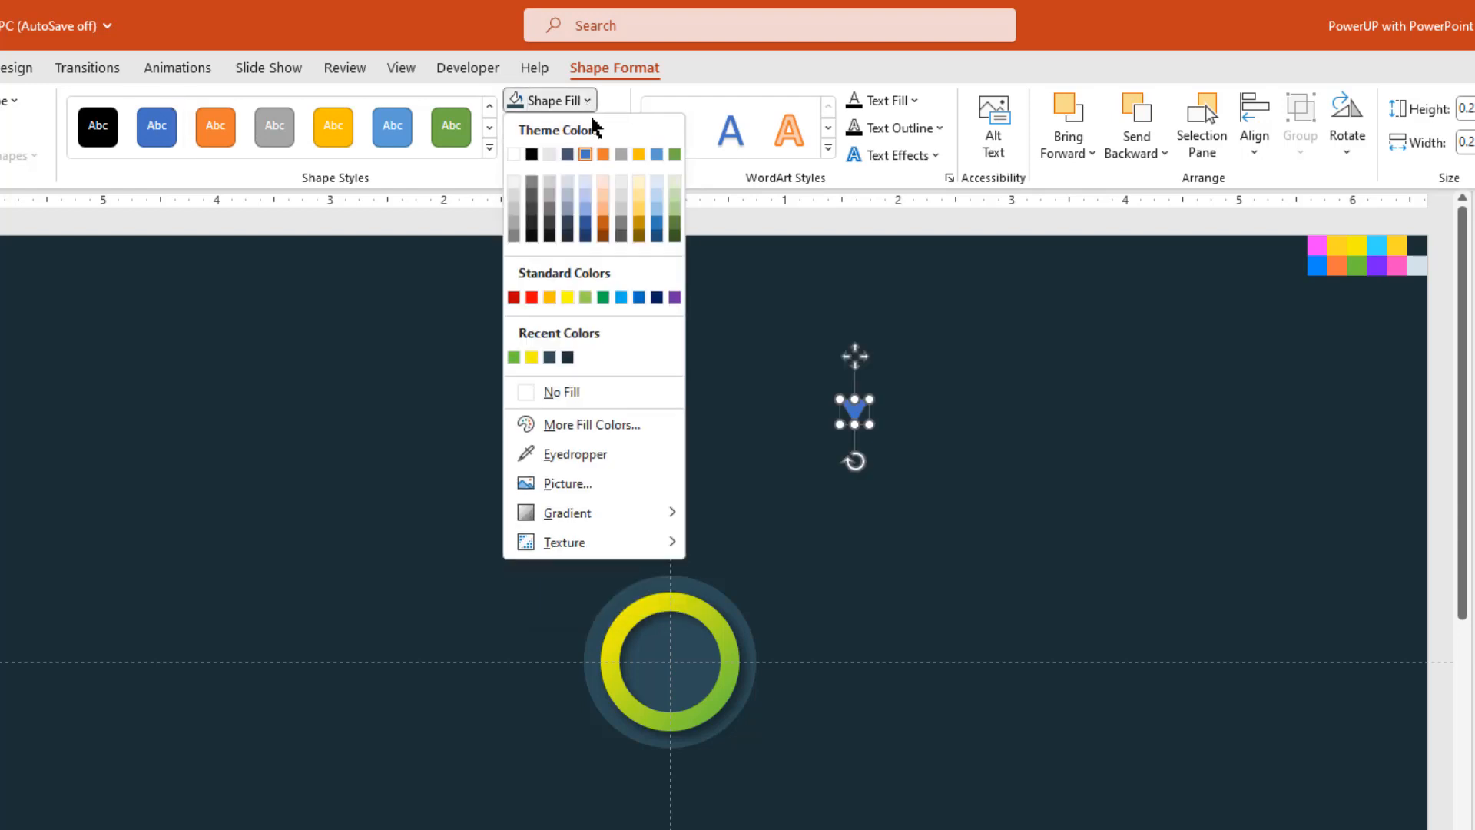
left_click(603, 454)
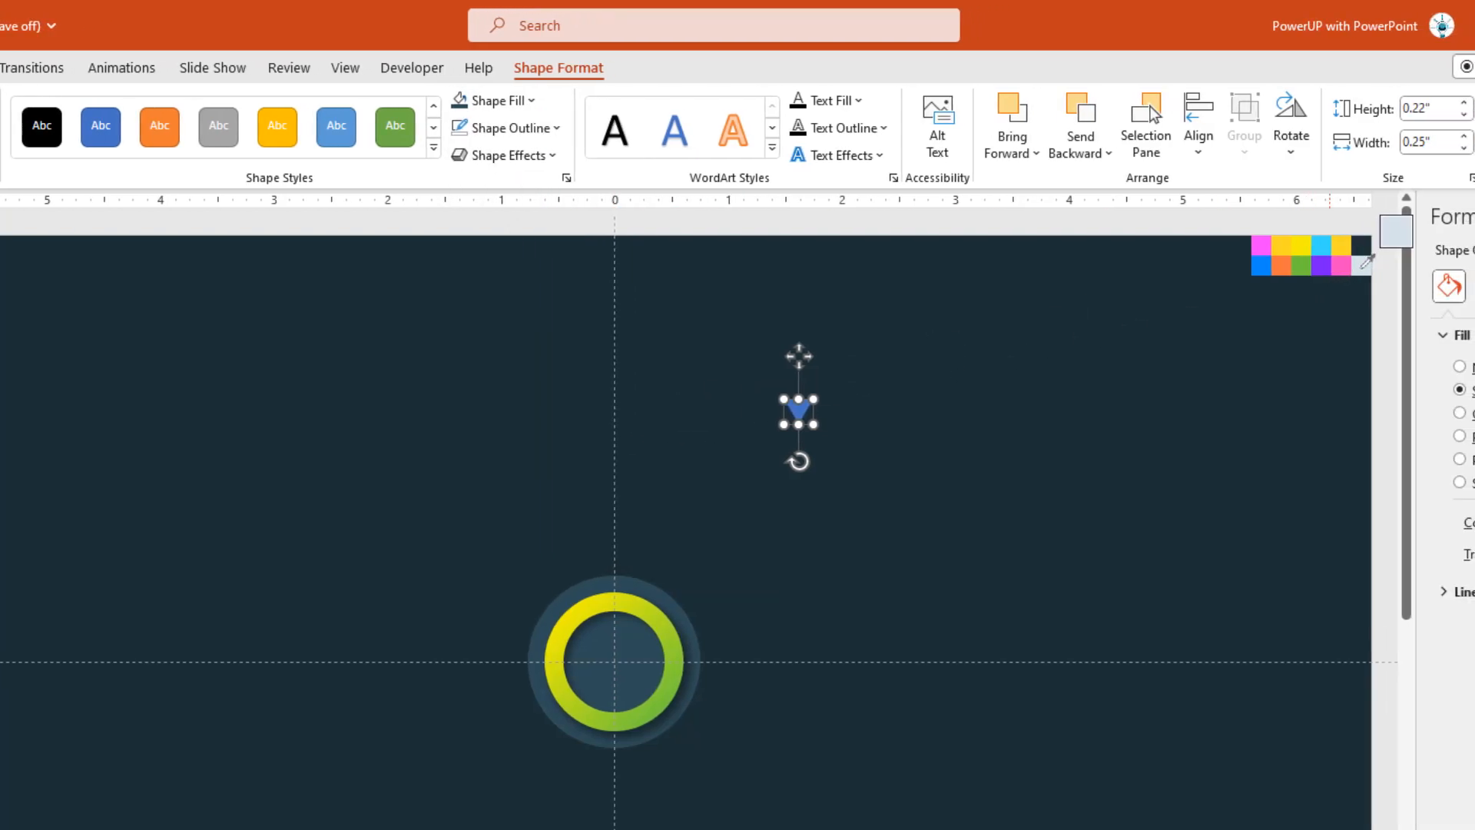
left_click(1364, 266)
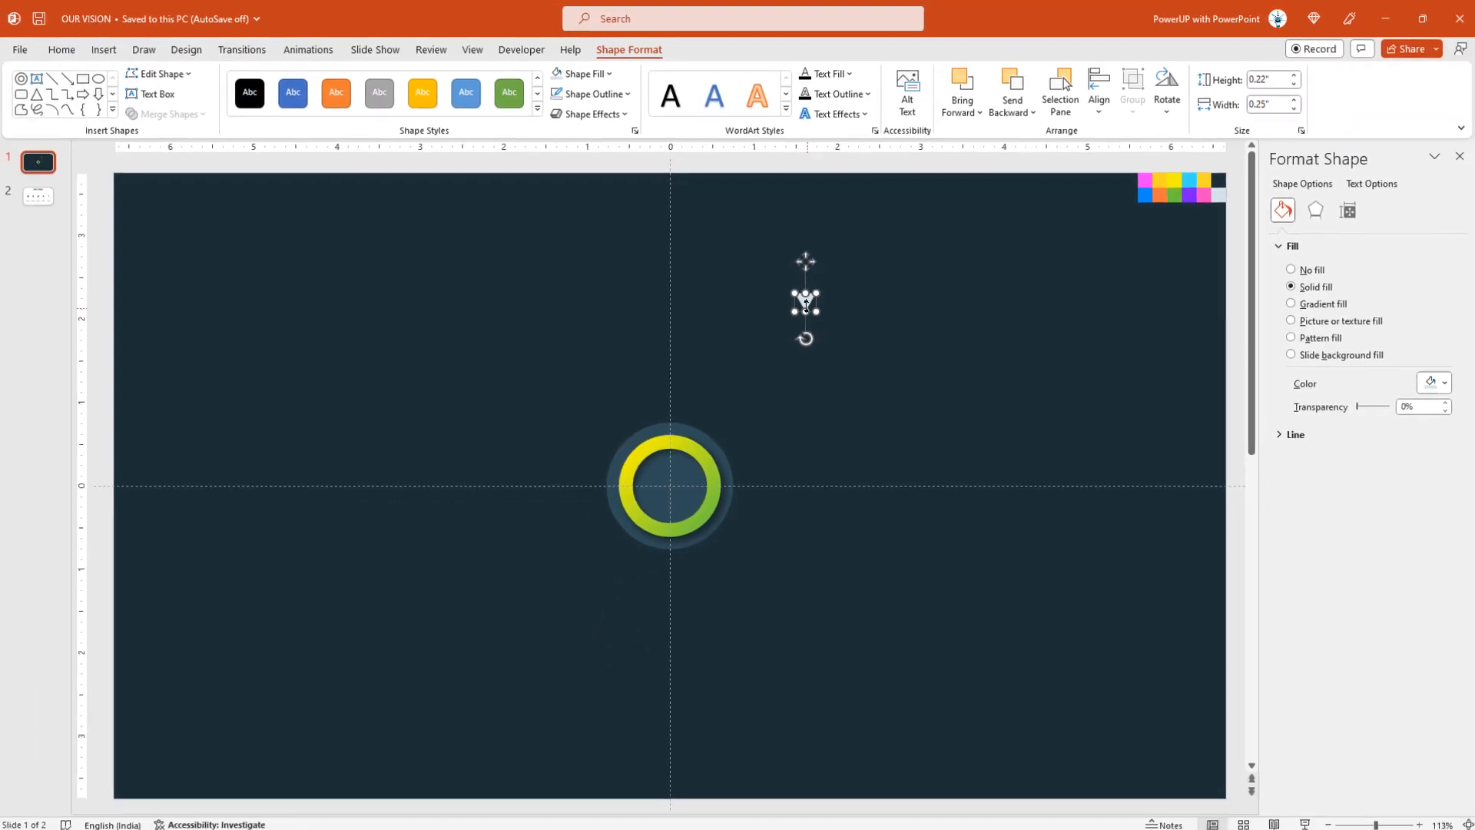
- Place the triangle just below the ring, centred on the vertical guide
left_click_drag(805, 303, 667, 577)
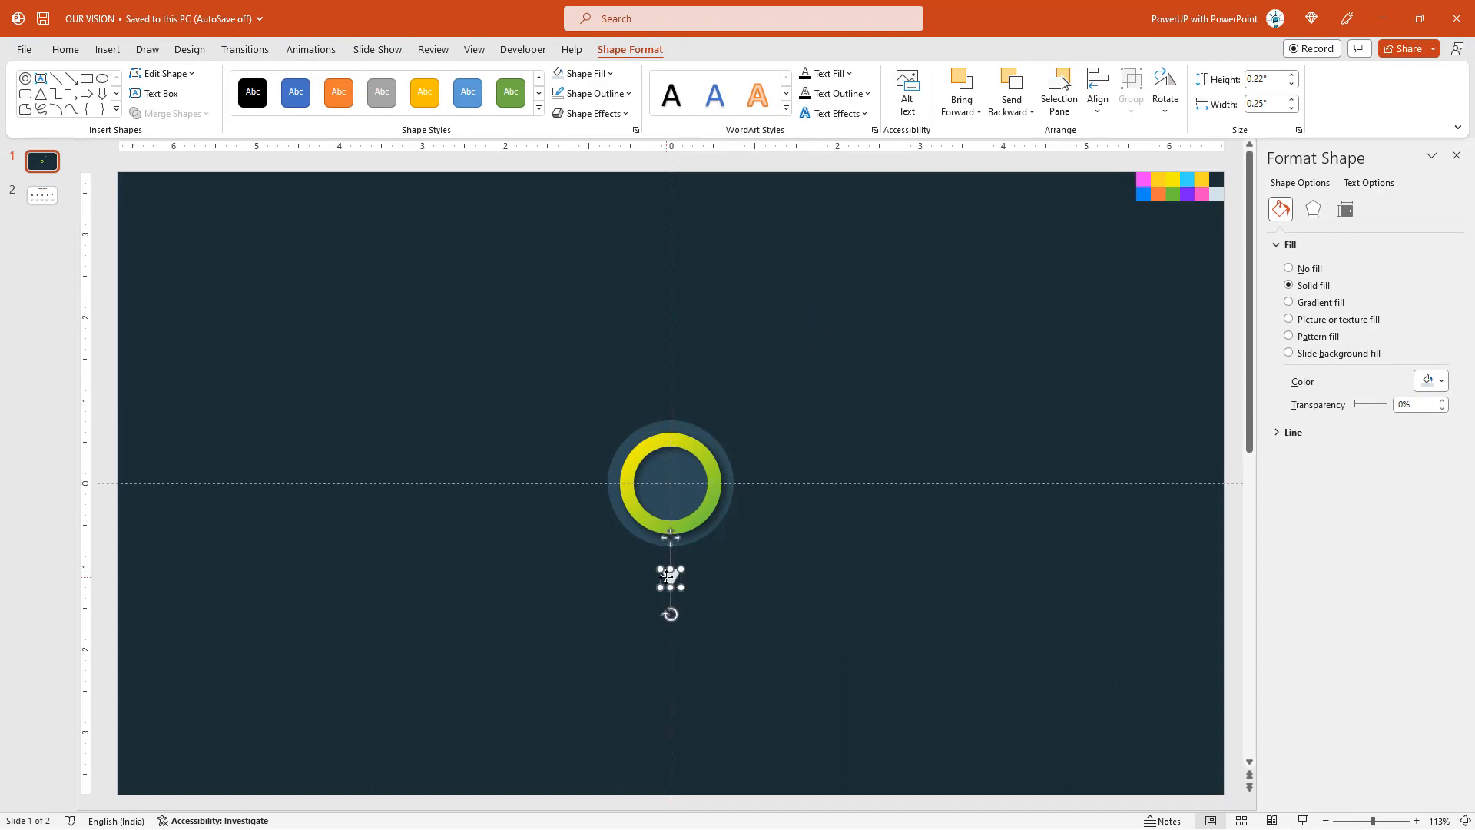
scroll(680, 587, "up", 3)
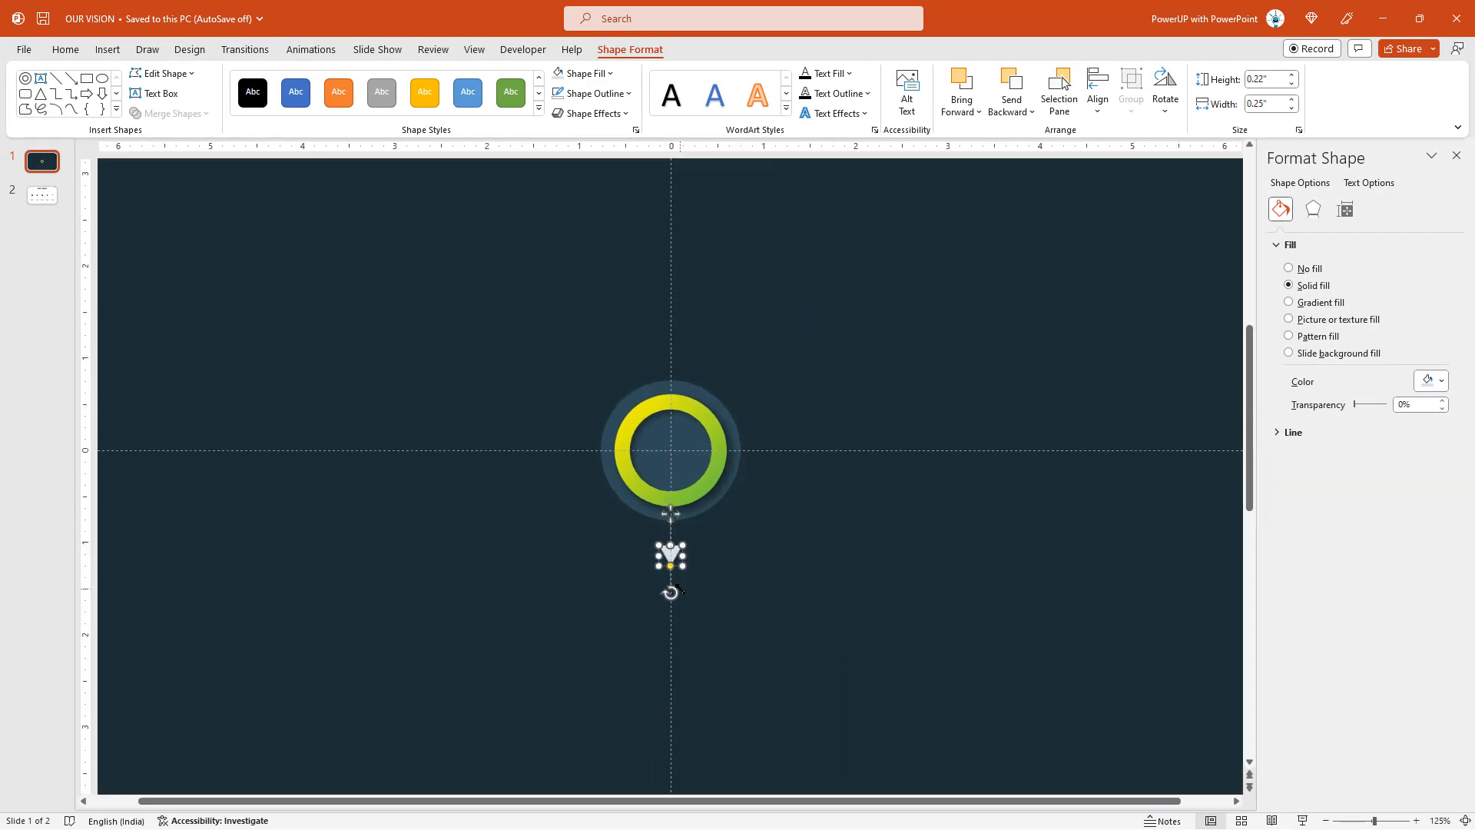
left_click_drag(667, 489, 667, 490)
left_click(574, 470)
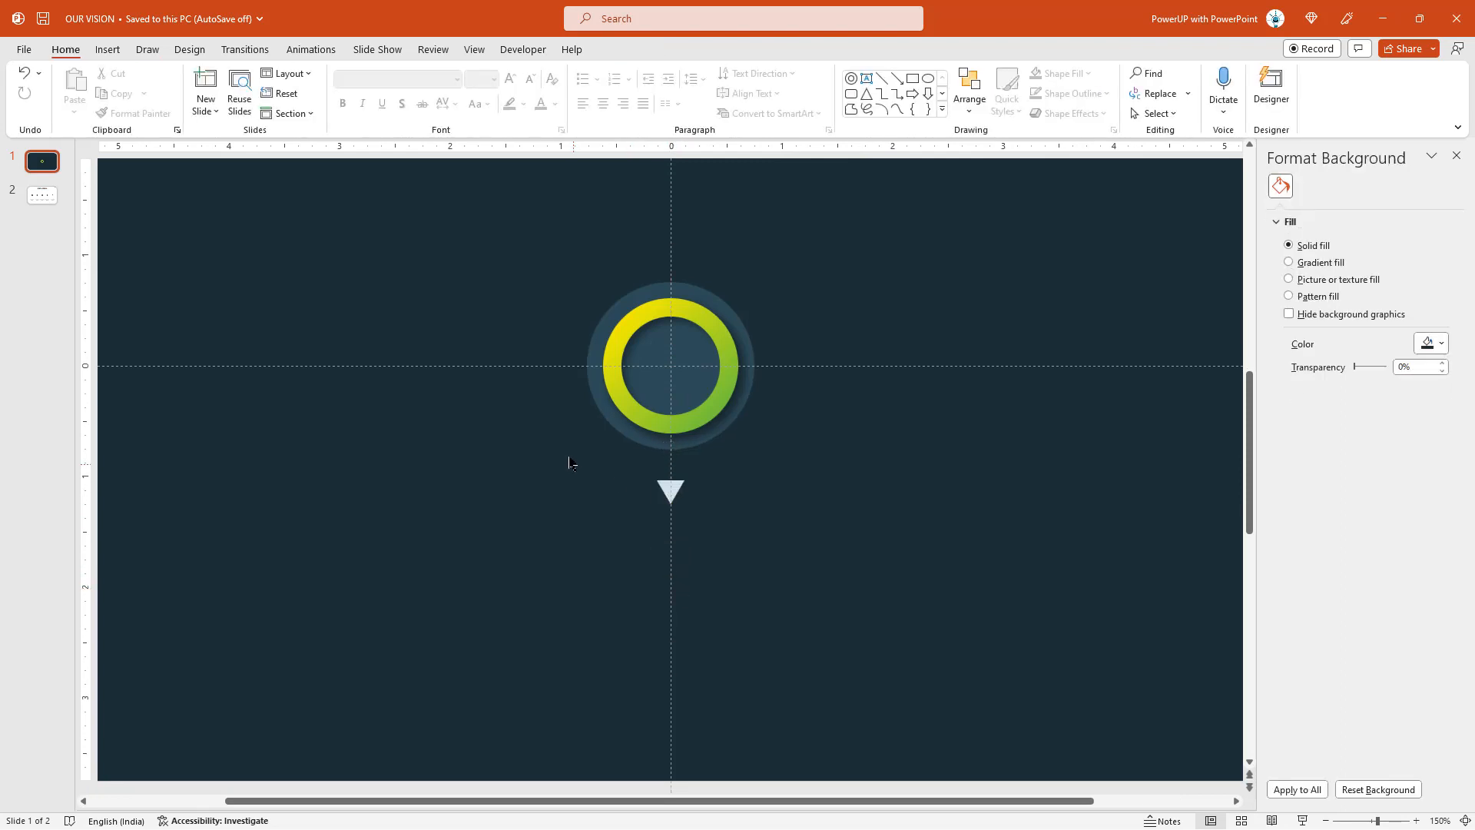
- Draw a circle about 0.39" in diameter just below the triangle, centred on the vertical guide
left_click(113, 54)
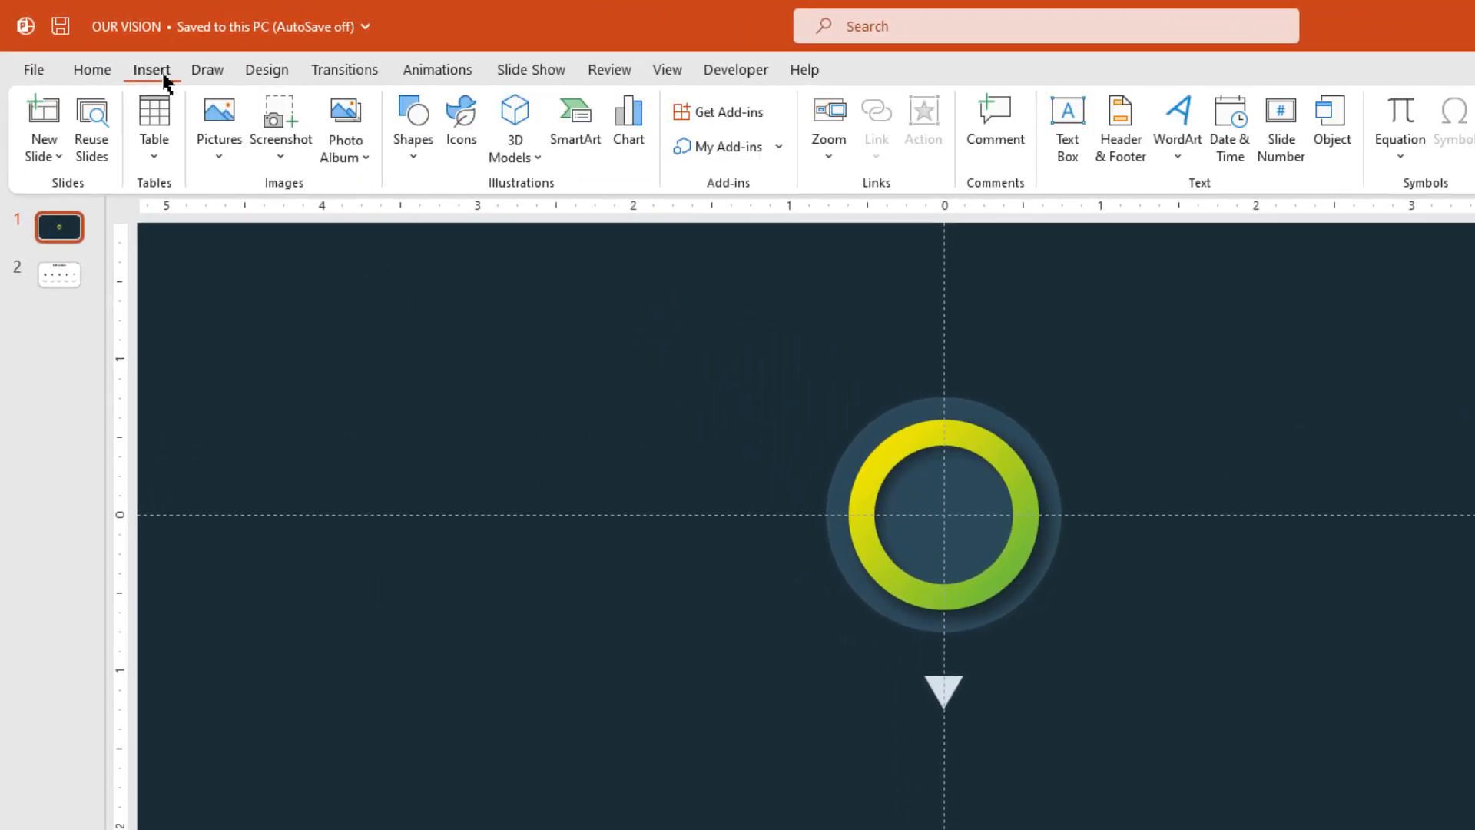
left_click(406, 156)
left_click(513, 218)
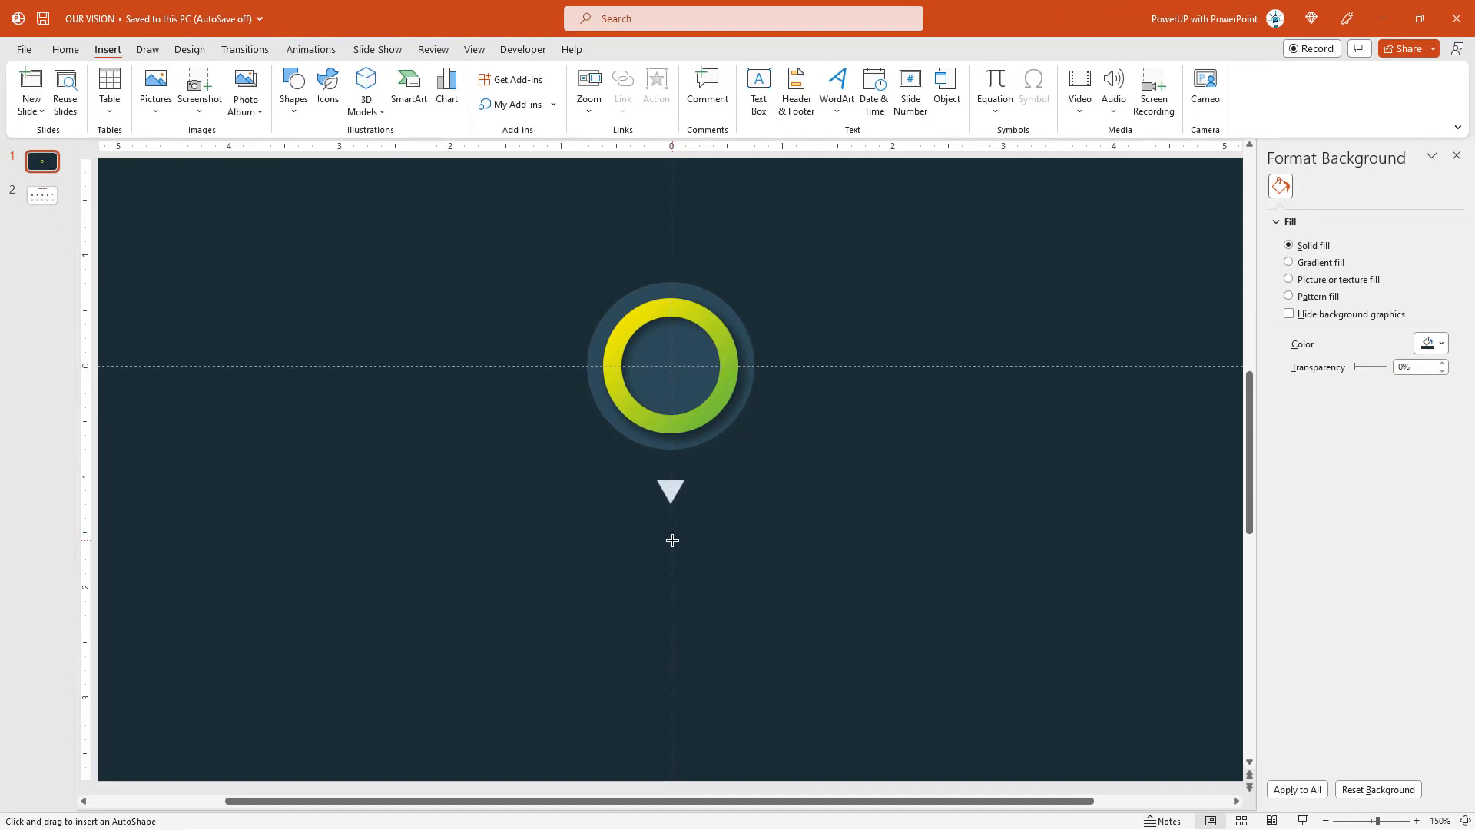
mouse_move(672, 540)
left_mouse_down()
mouse_move(694, 555)
mouse_move(673, 545)
left_mouse_up()
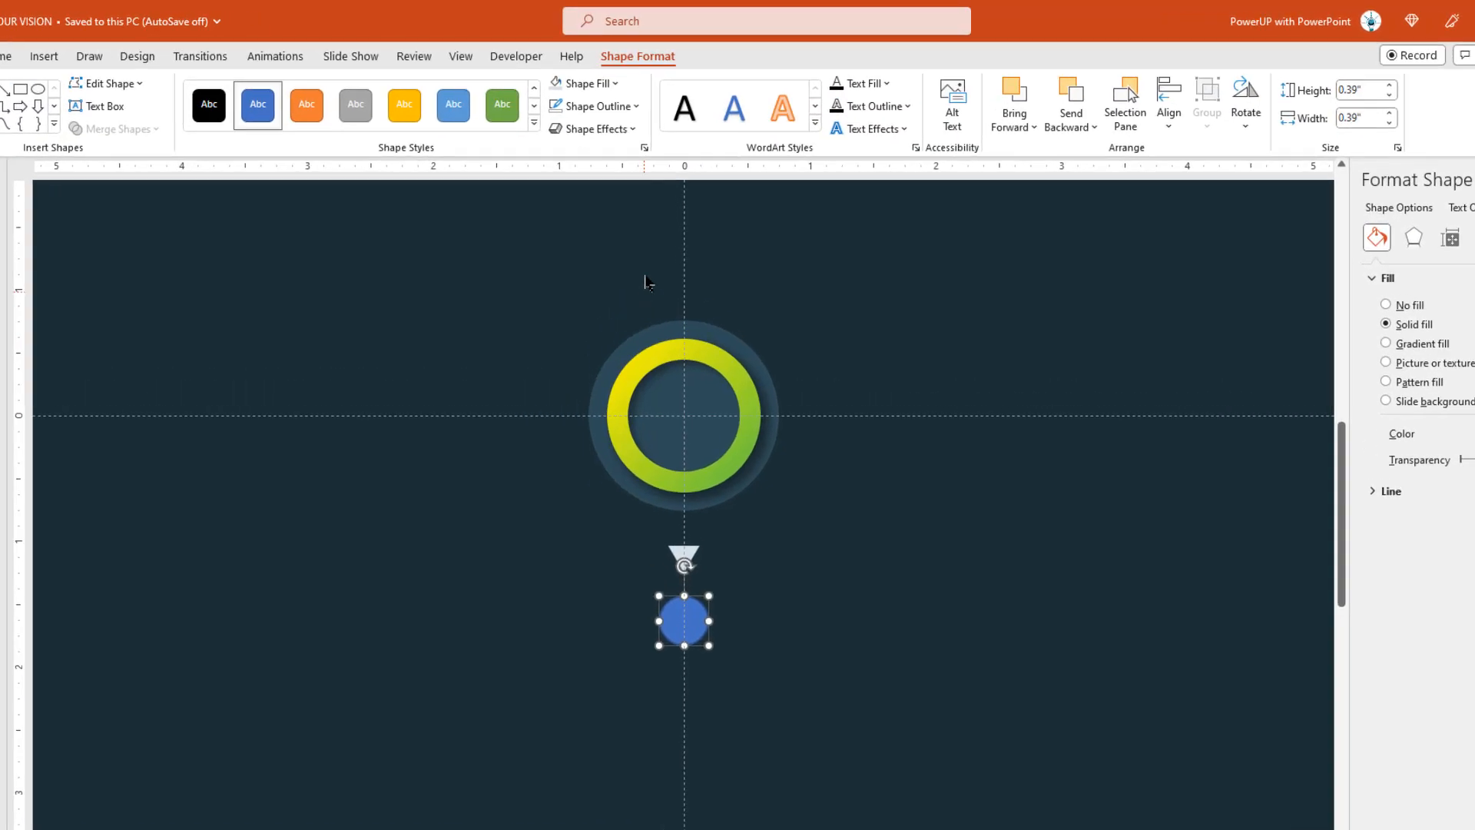
- Remove the small circle's outline and fill it with the recently used slate blue of the disc behind the ring
left_click(625, 99)
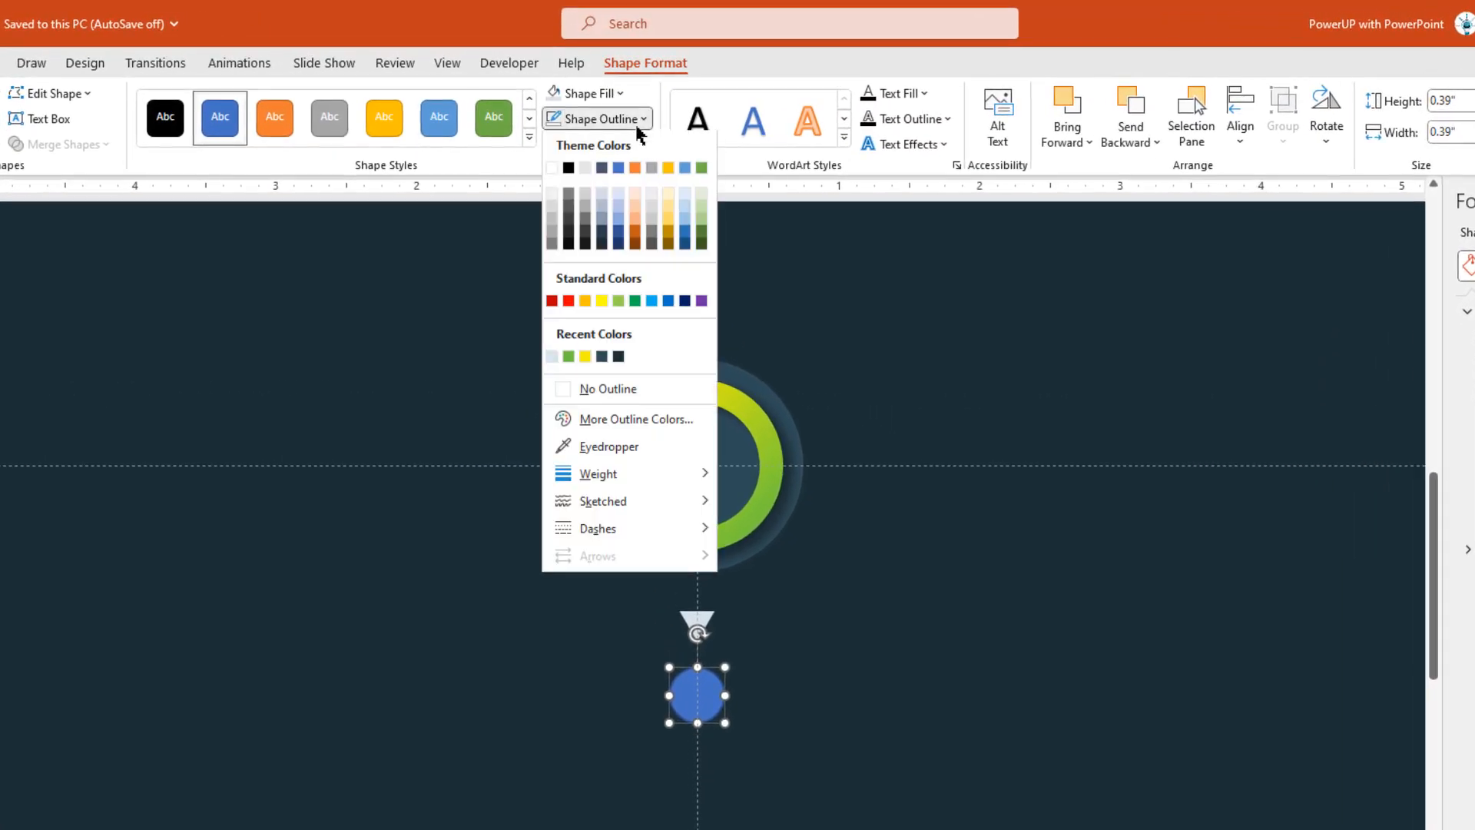
left_click(611, 391)
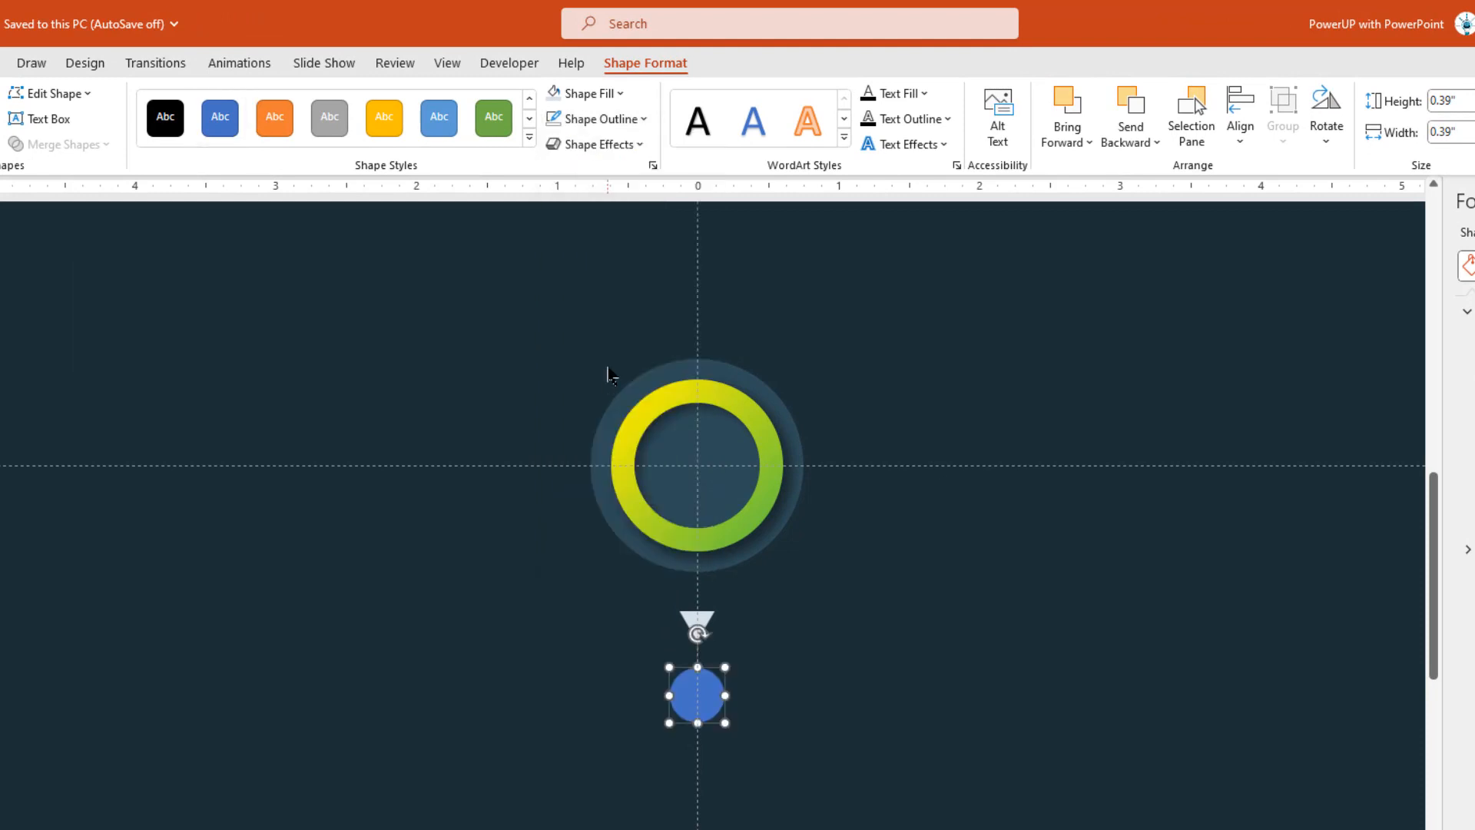
left_click(613, 96)
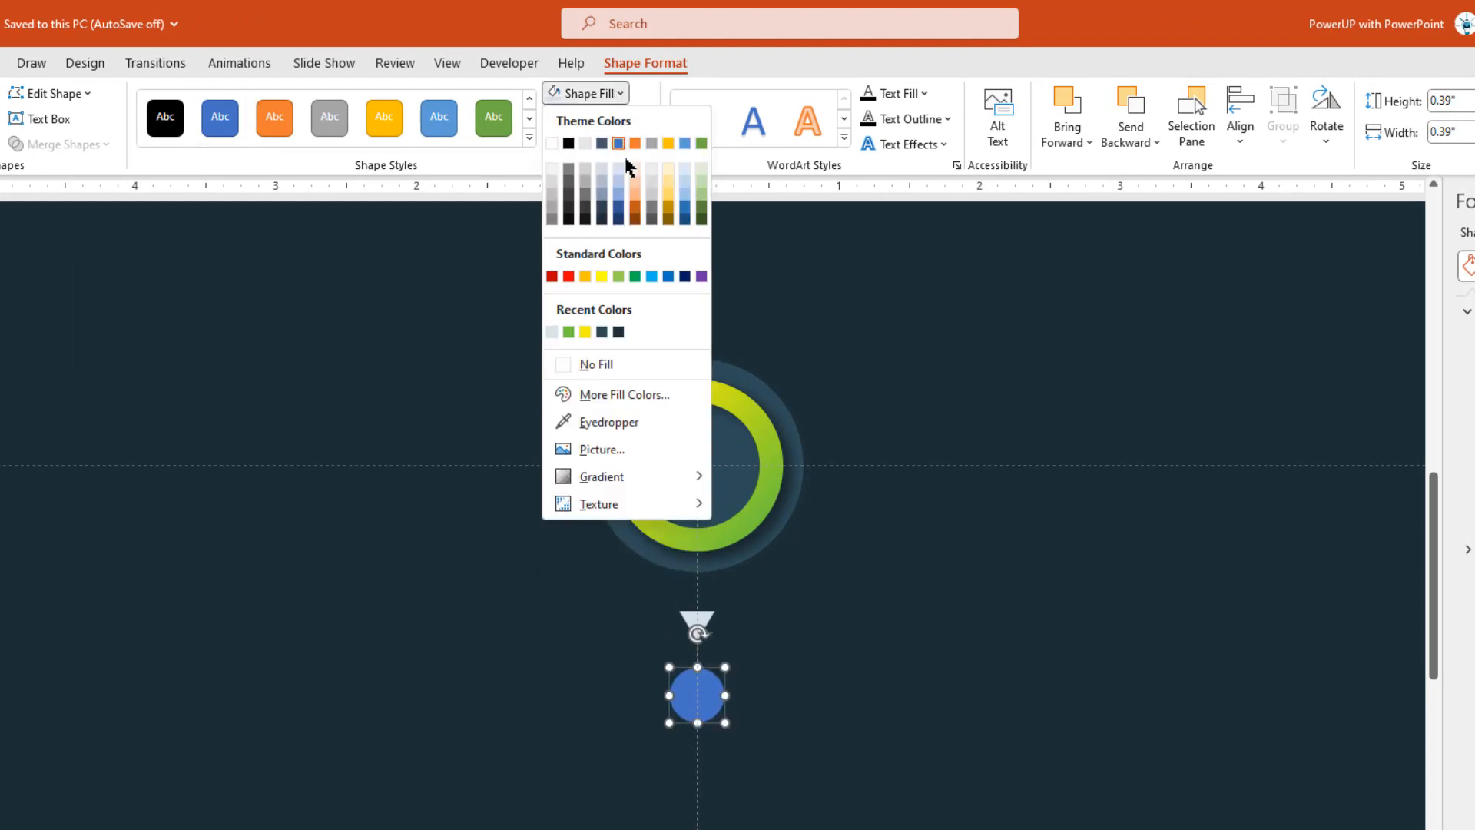
left_click(603, 336)
left_click(799, 735)
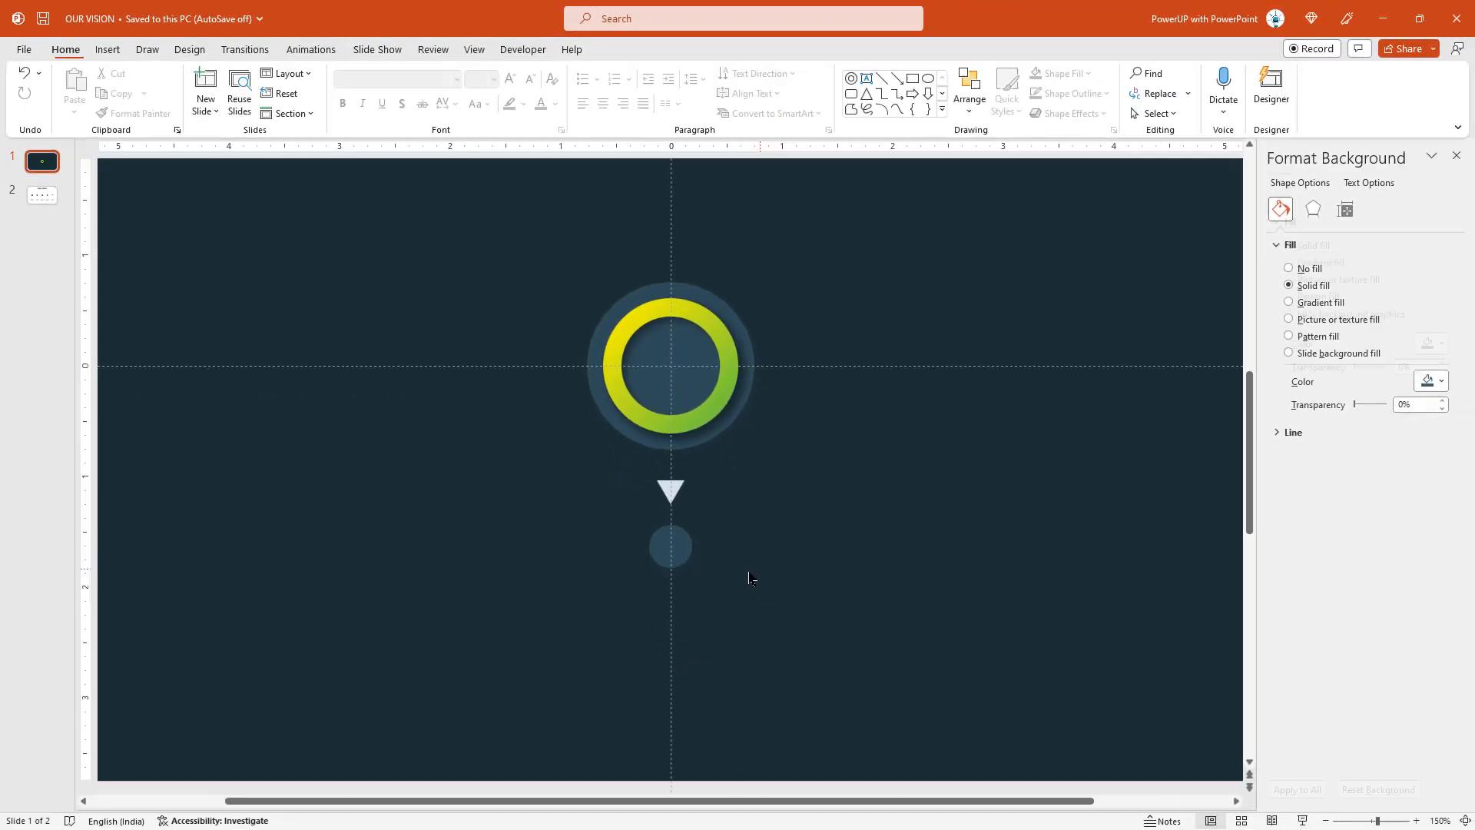
- Duplicate the small circle, shrink the copy to about 0.3" and centre it on the original
left_click(690, 557)
key("ctrl+d")
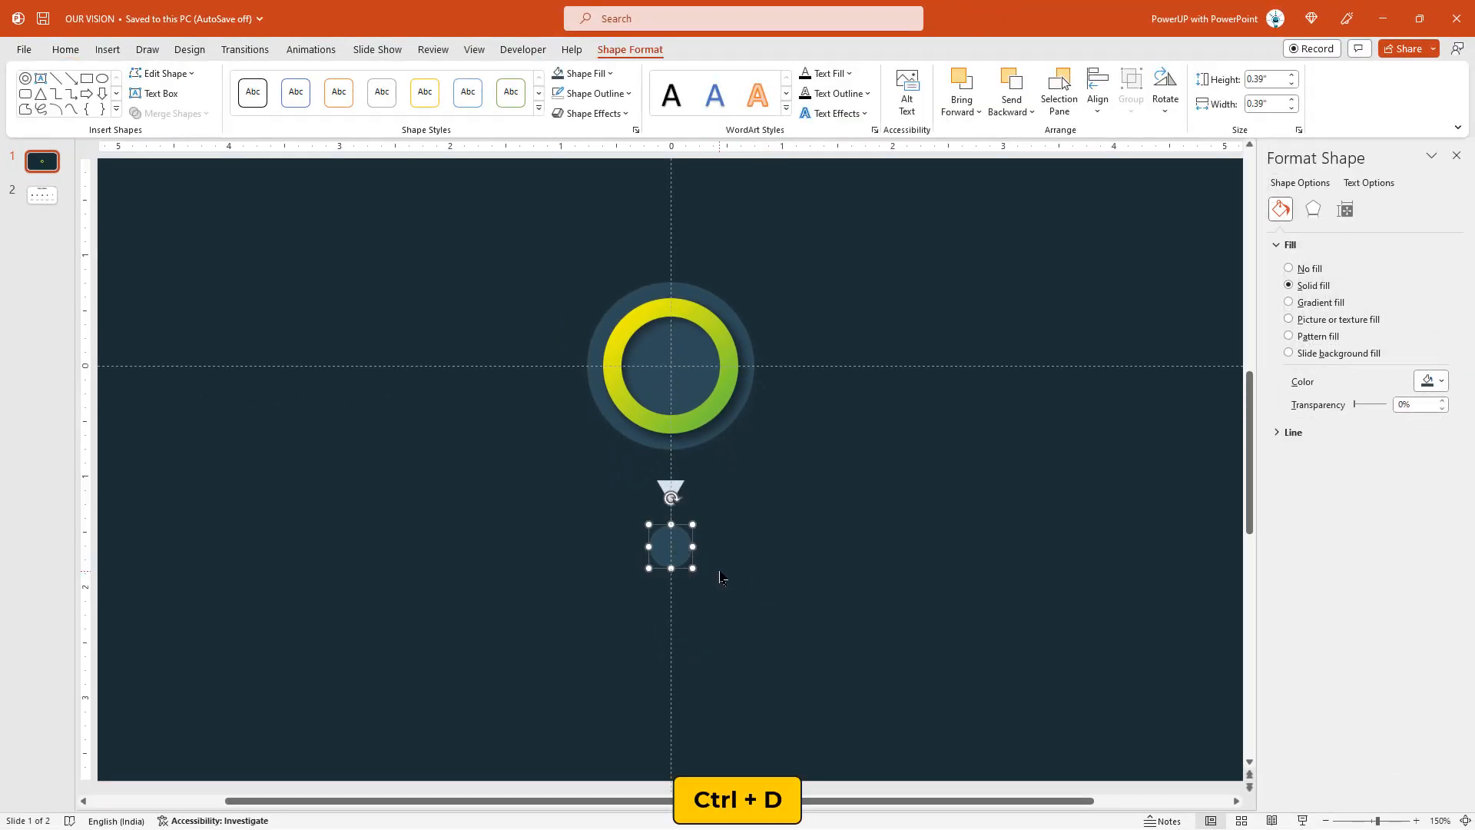
left_click_drag(691, 567, 737, 562)
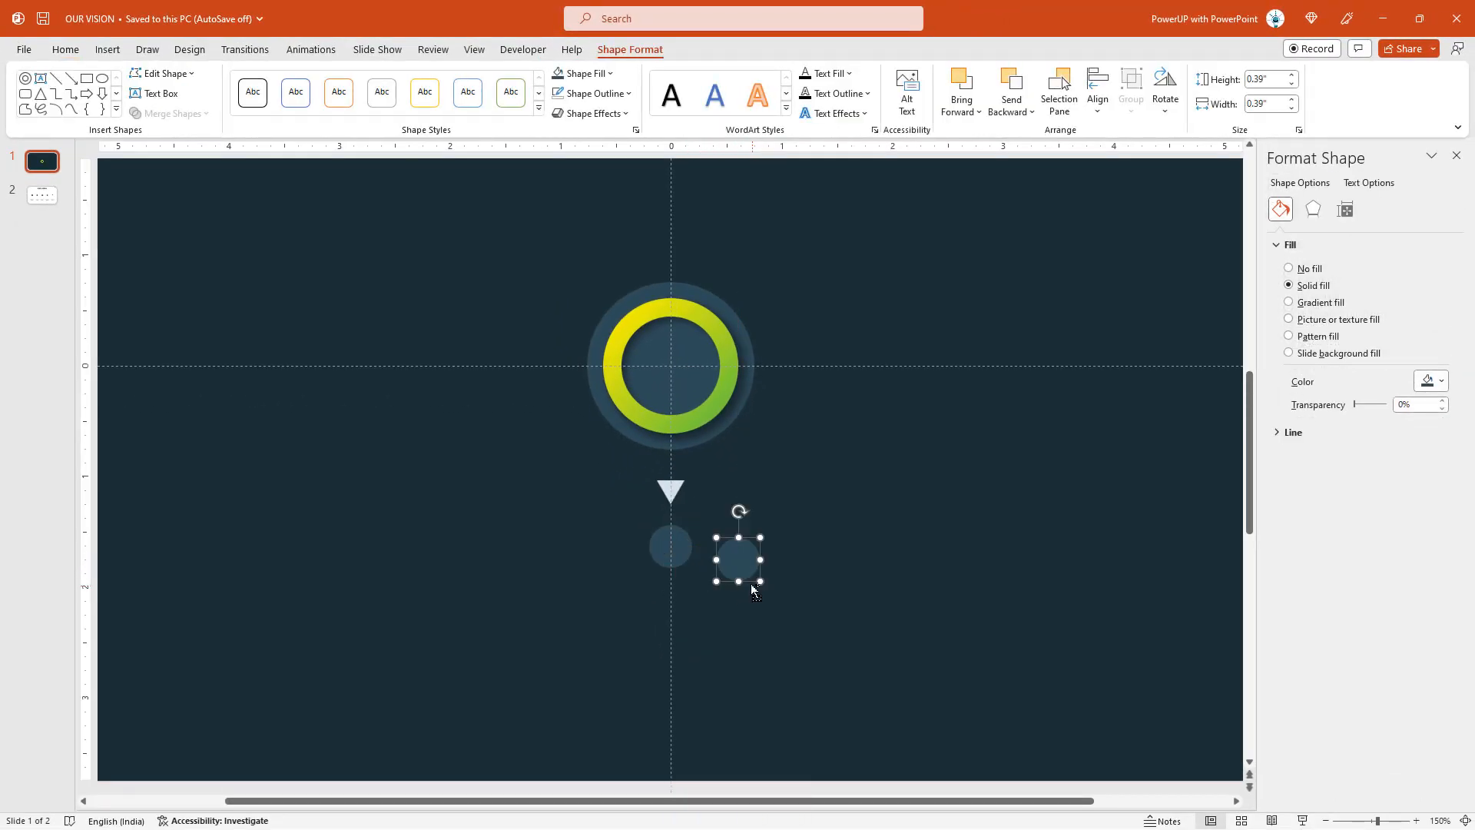
scroll(751, 587, "up", 5)
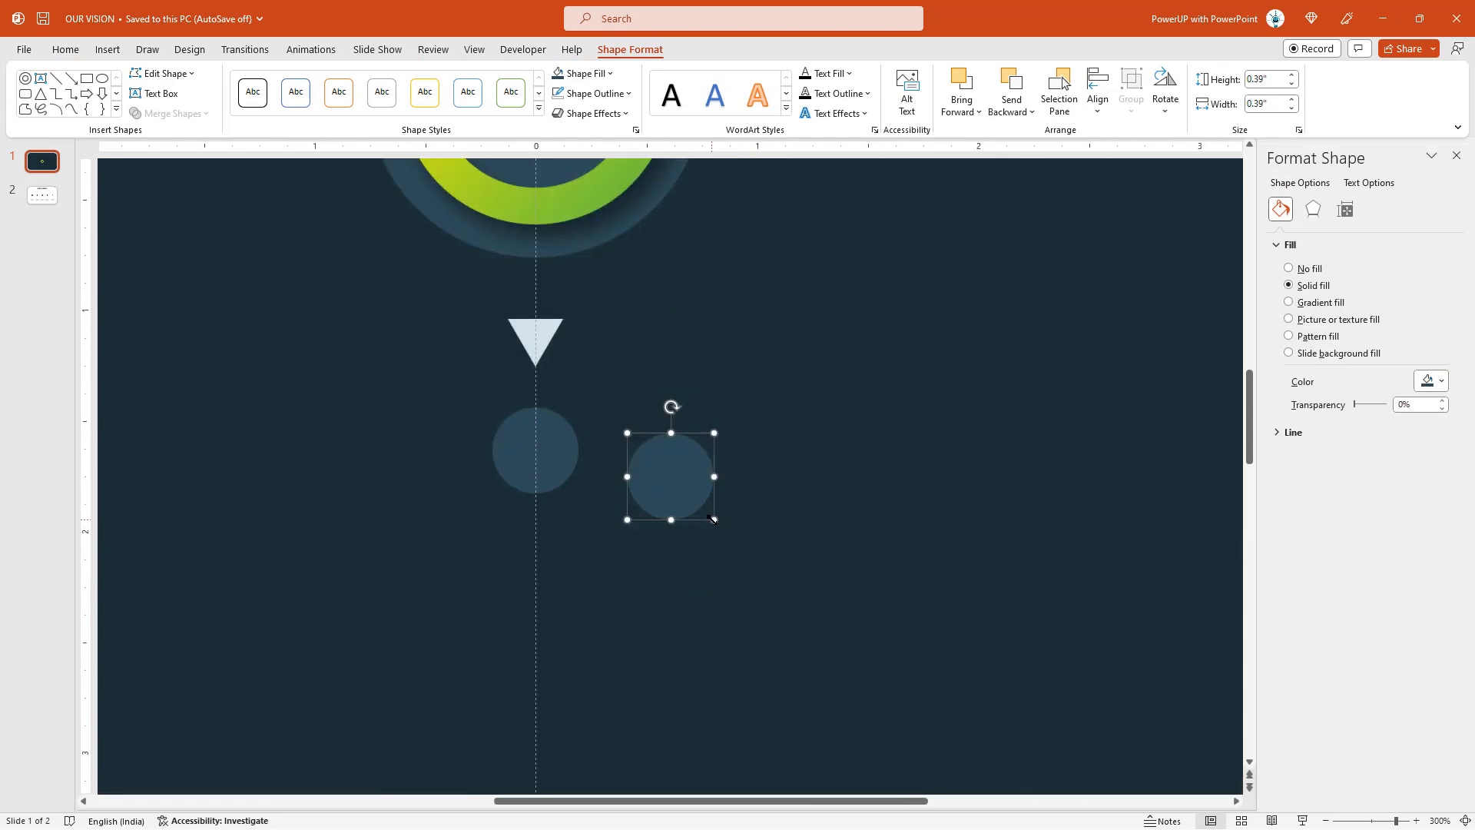
left_click_drag(712, 520, 536, 454)
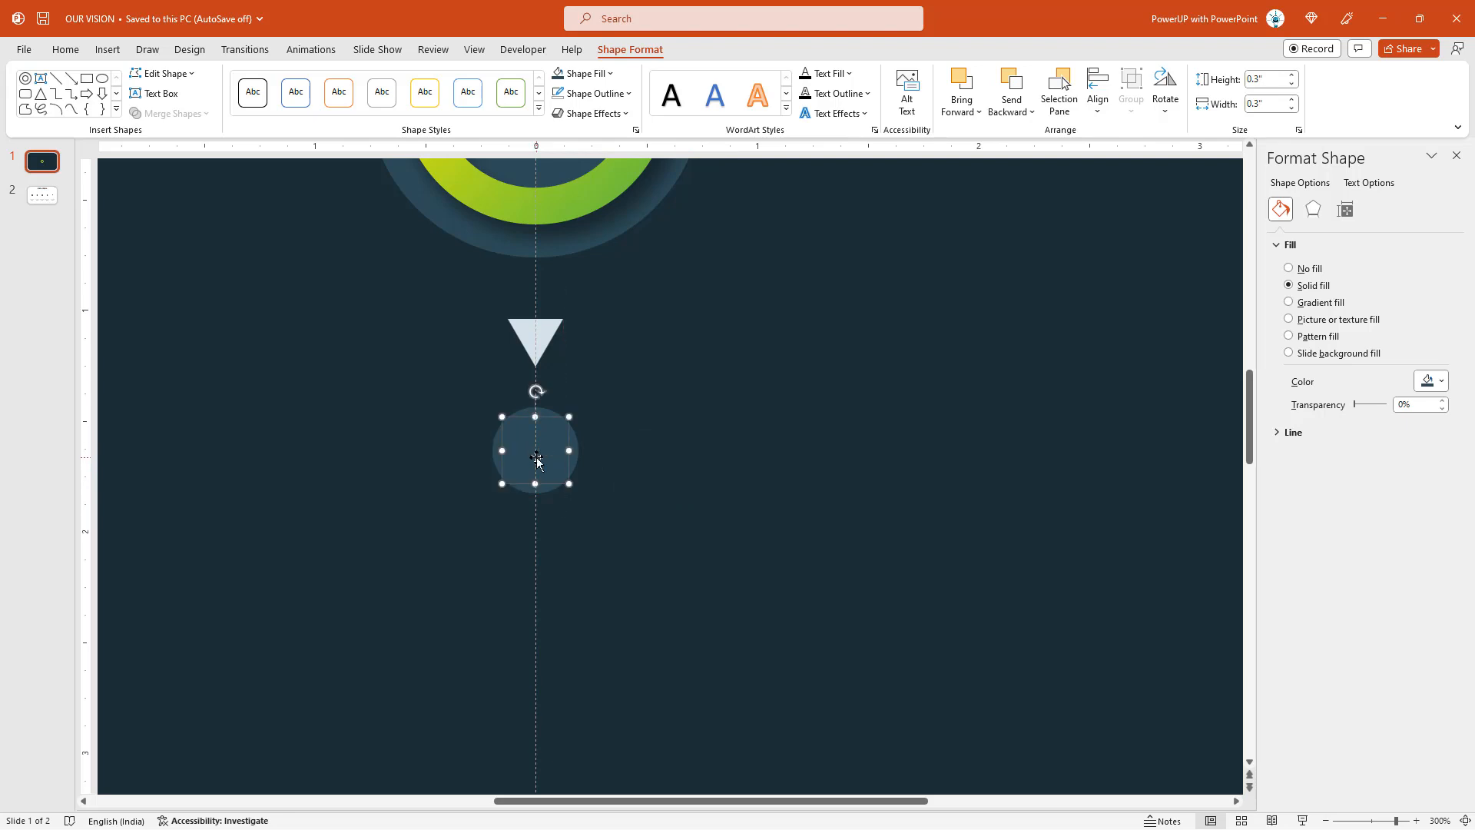
- Copy the ring's gradient and shadow formatting onto the inner small circle with Format Painter
scroll(542, 464, "down", 5)
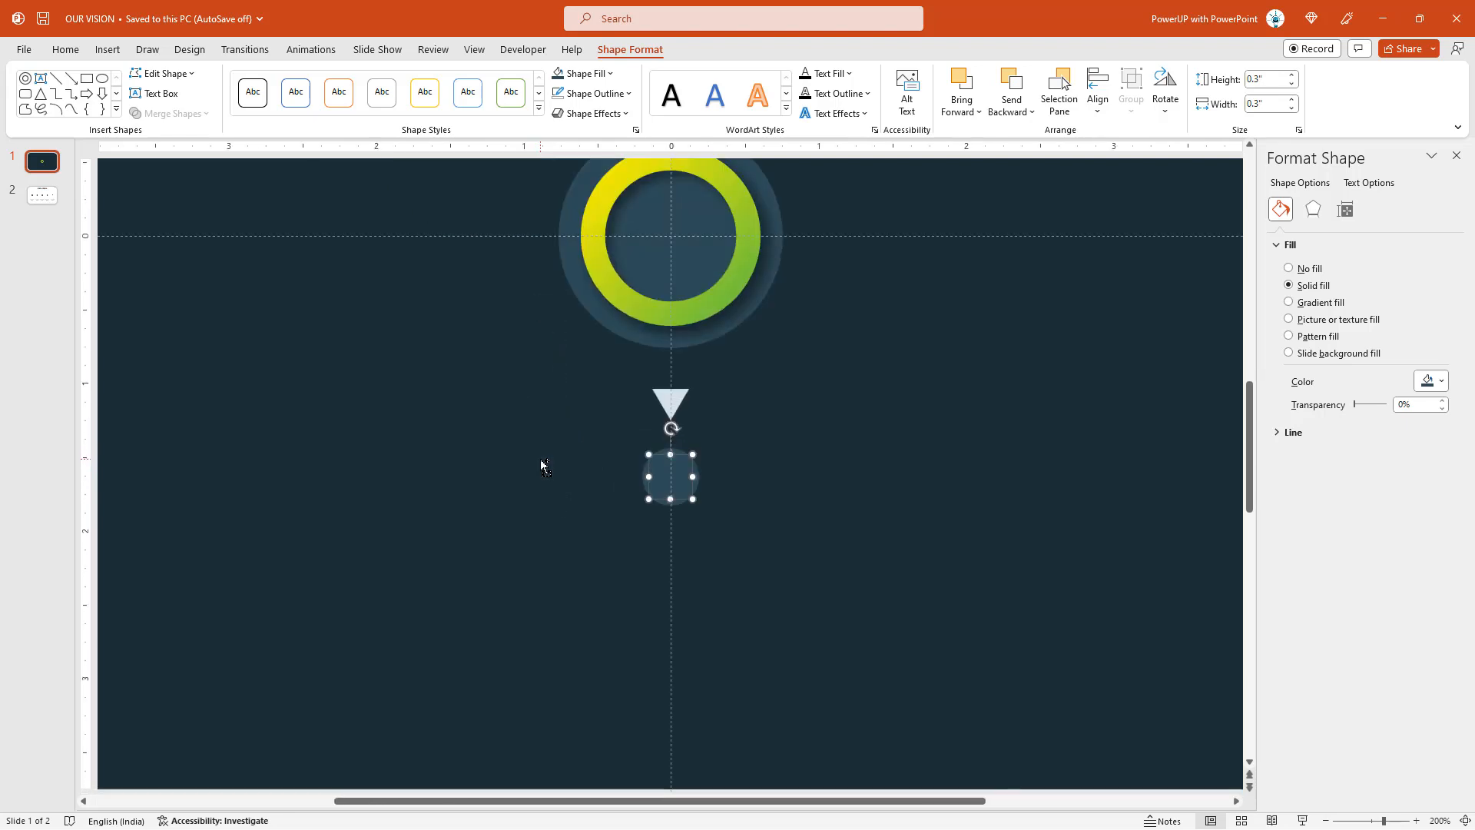
left_click(625, 297)
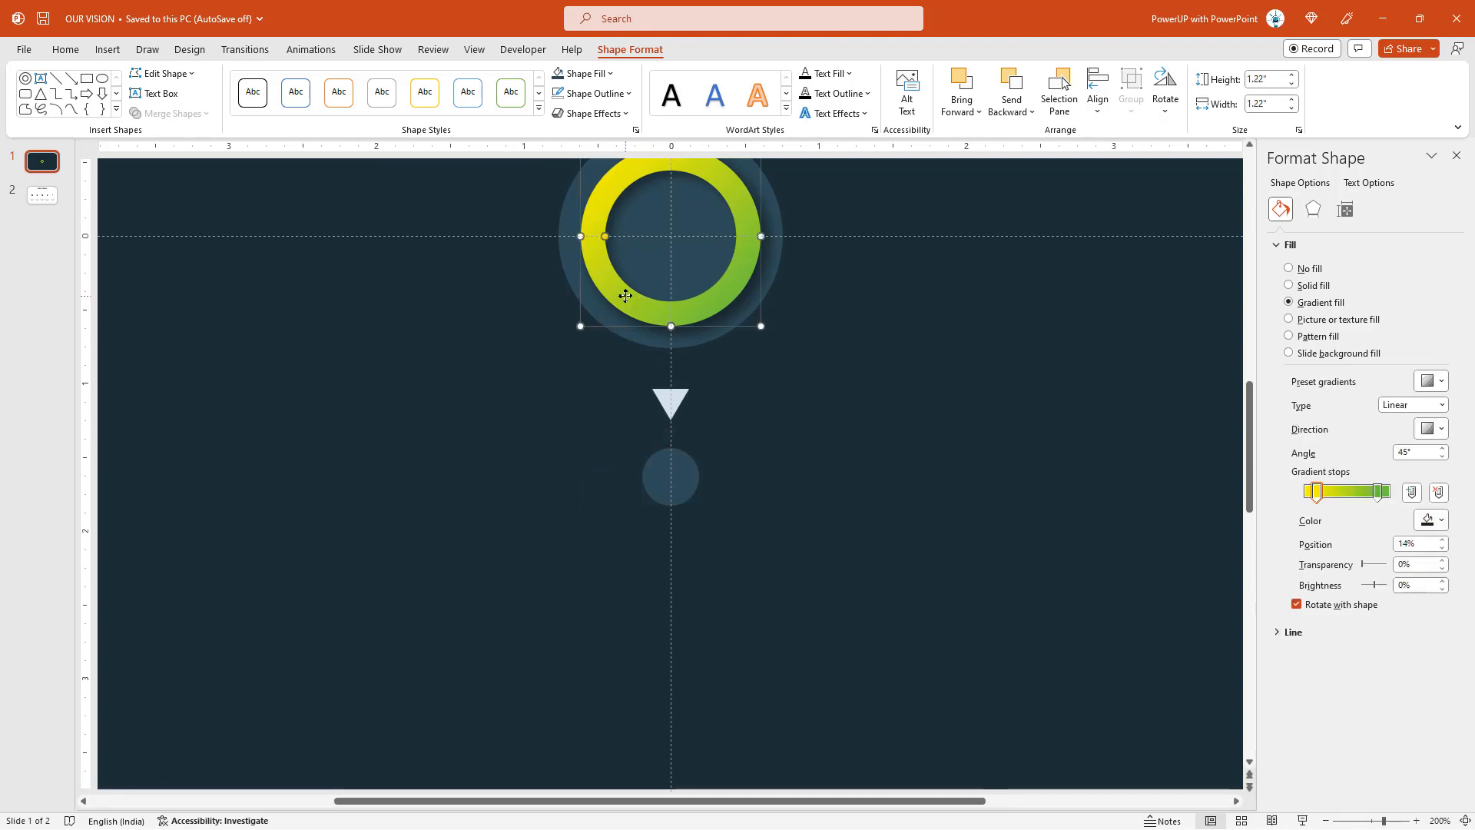
left_click(67, 50)
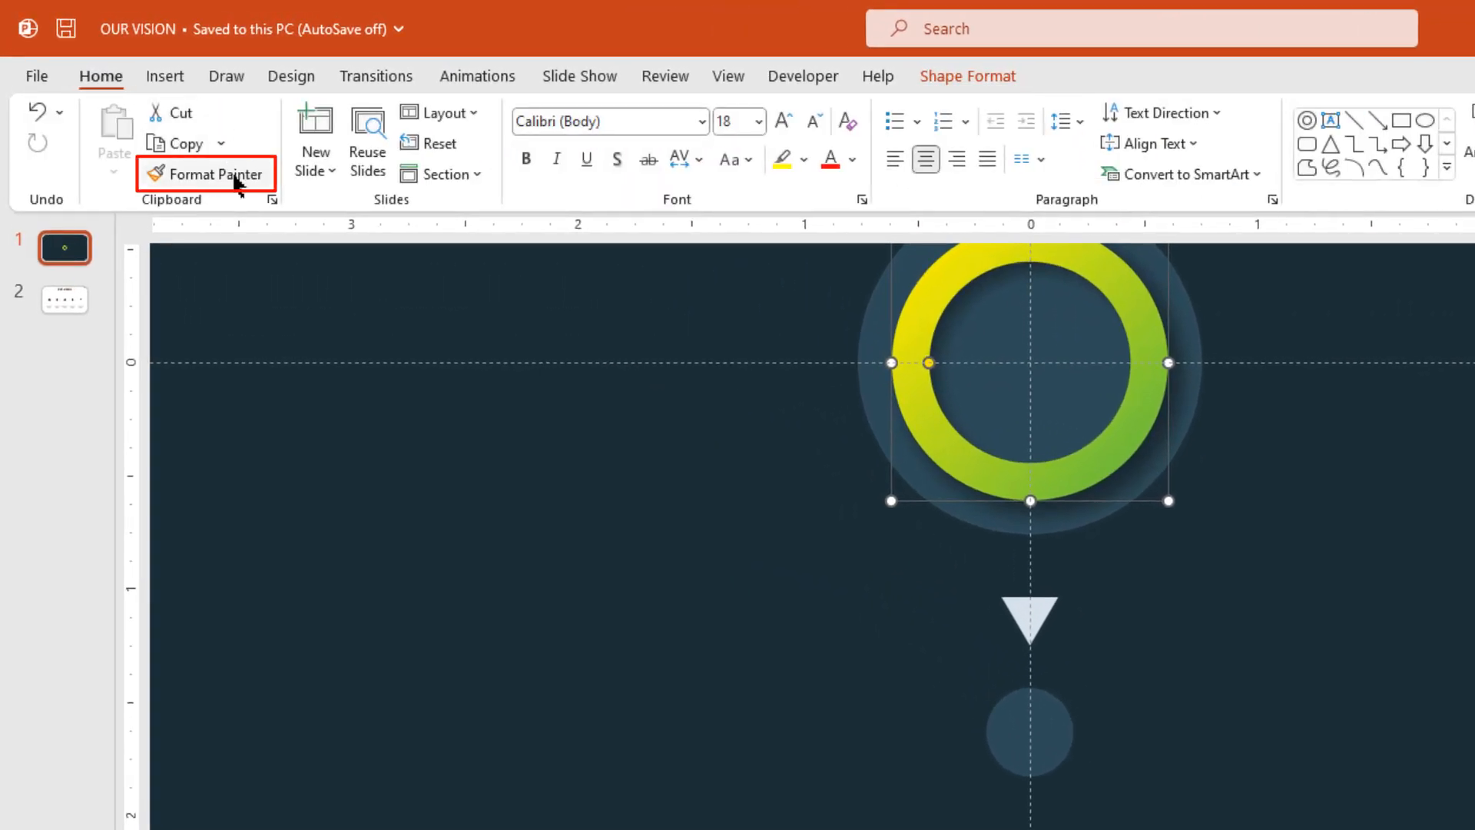
left_click(236, 182)
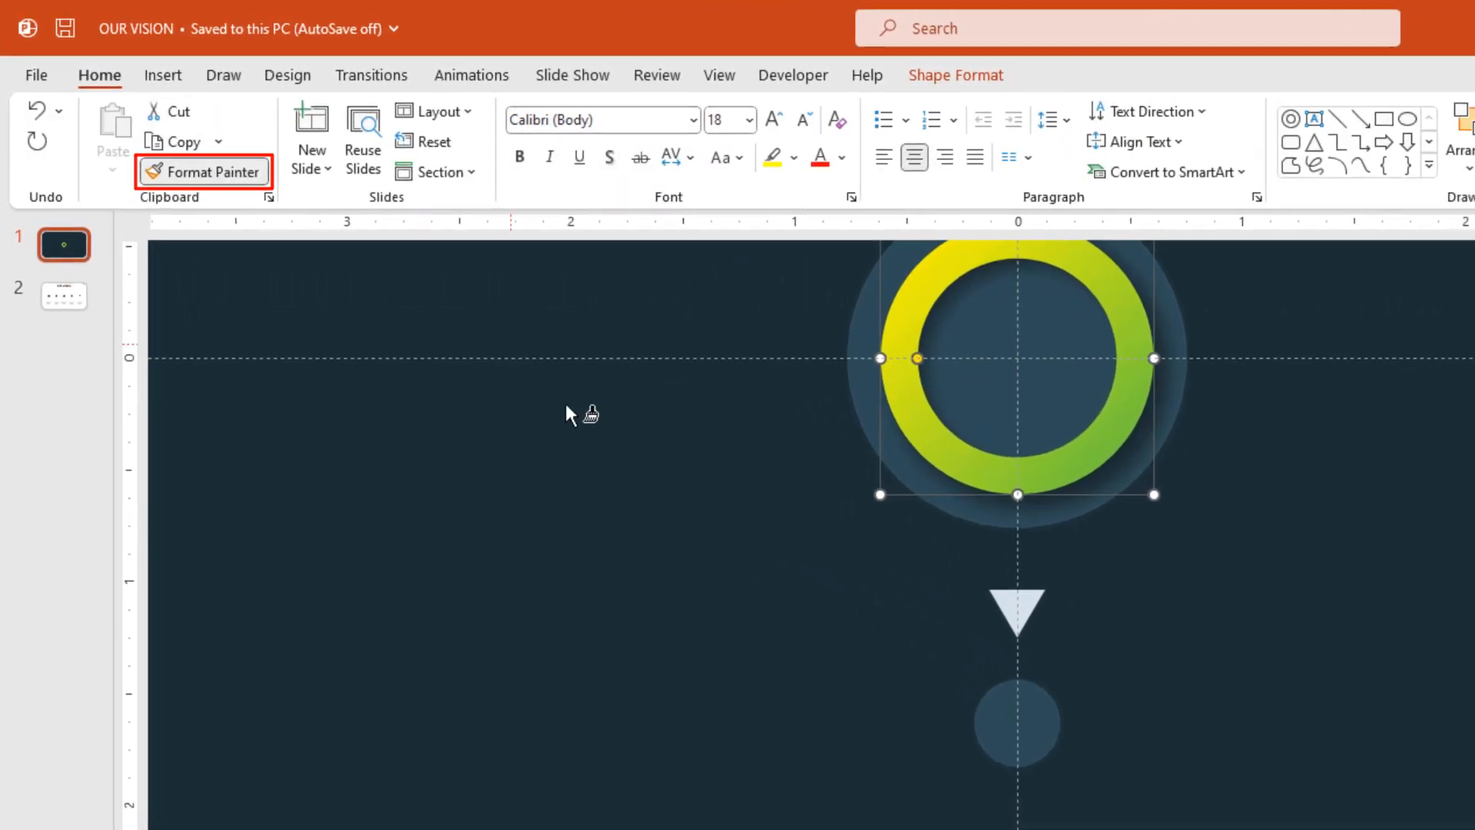
left_click(1031, 732)
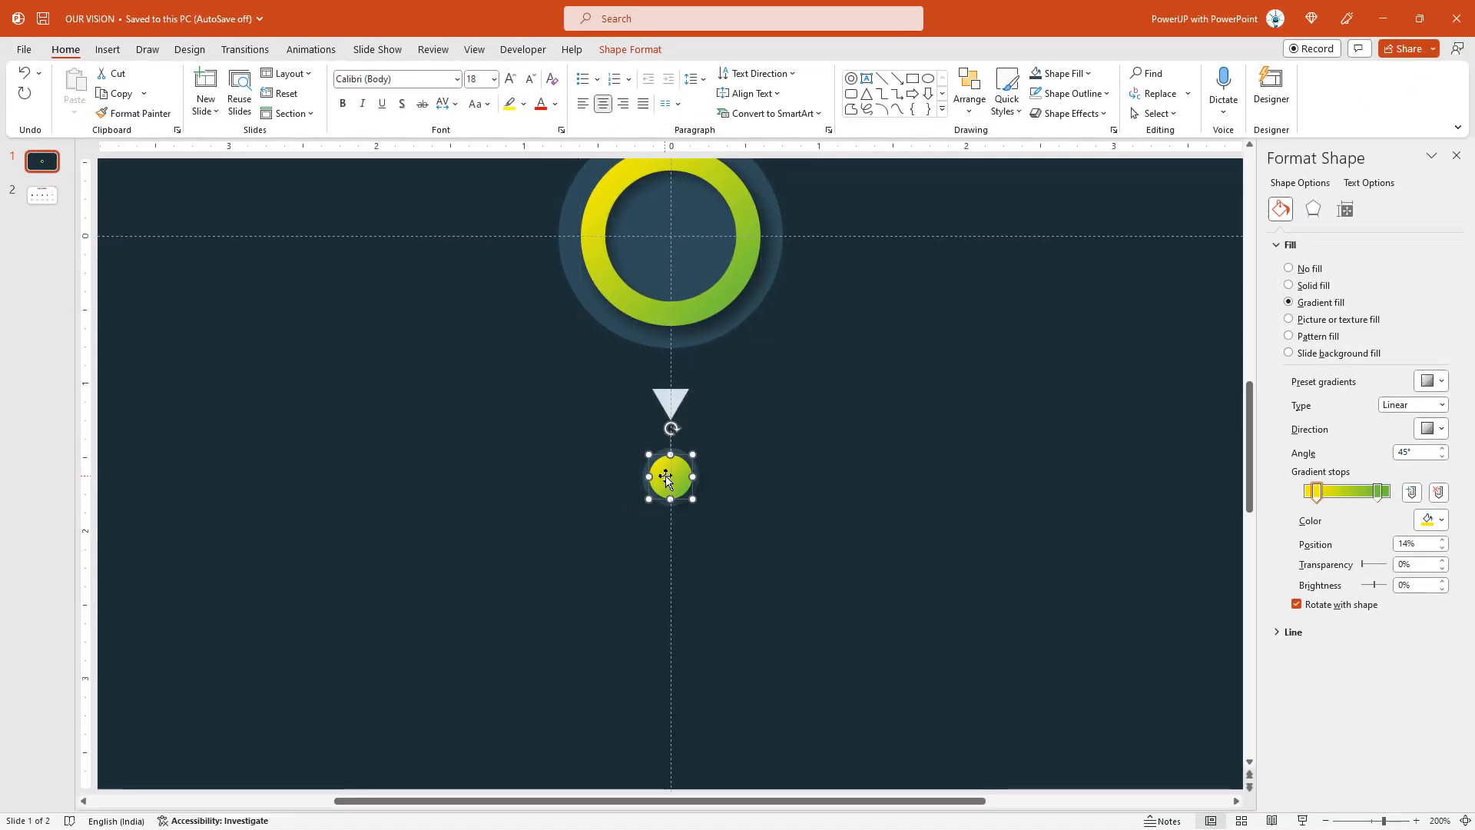
left_click(714, 544)
- Group the ring, its backing disc, the triangle and both small circles into one object
scroll(722, 538, "down", 4)
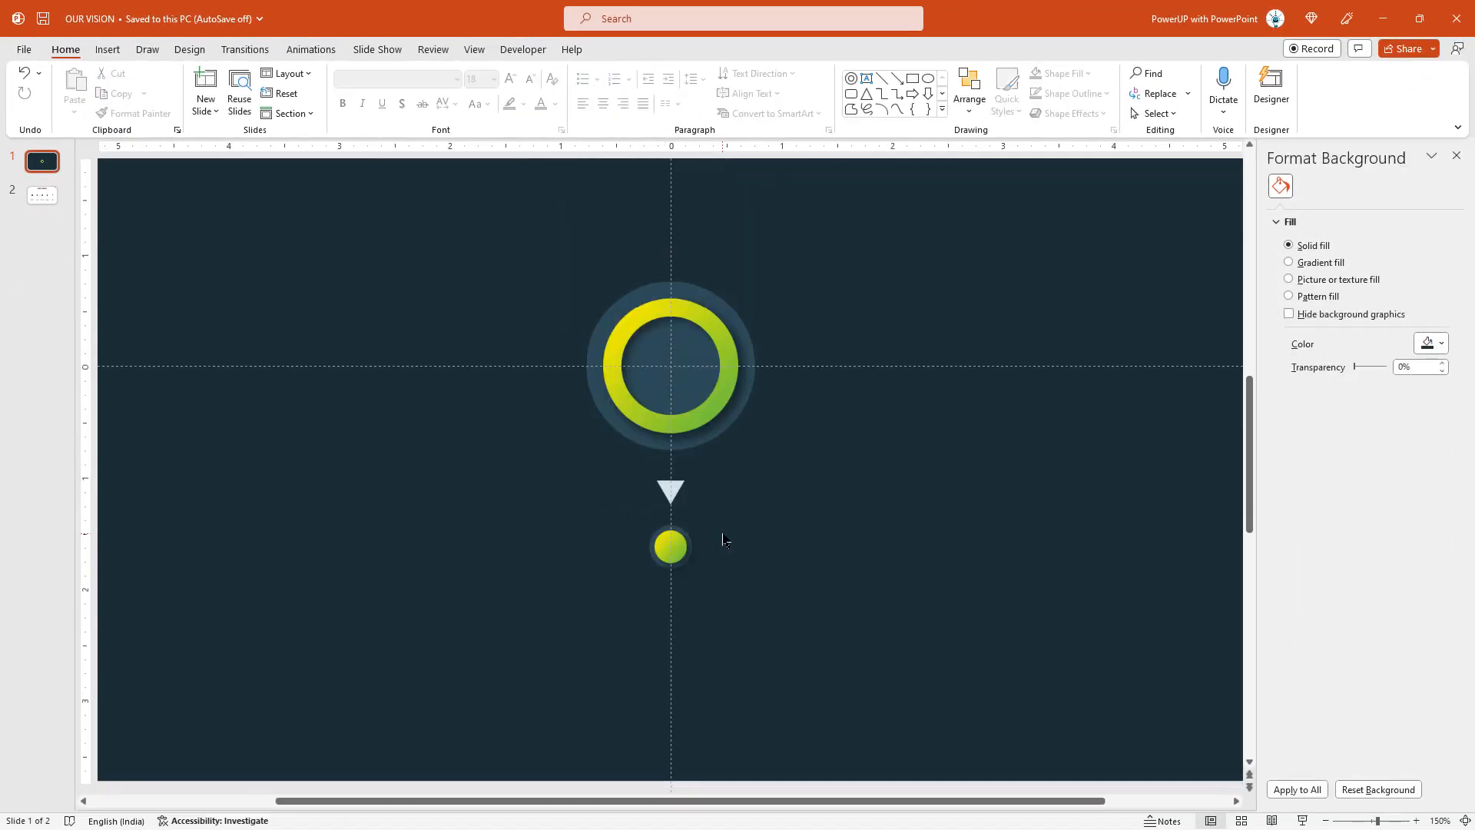
scroll(726, 554, "down", 1)
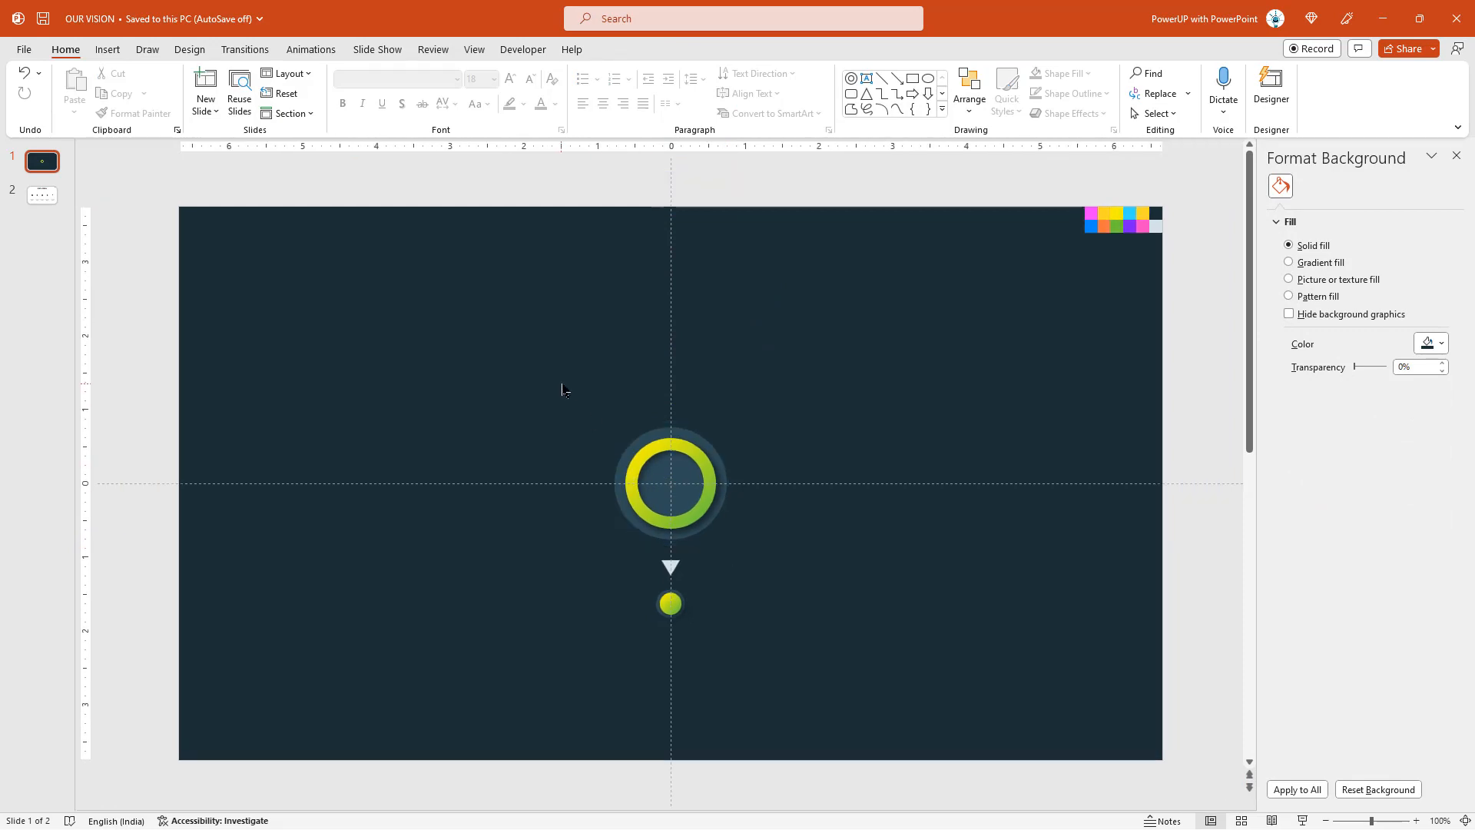
left_click_drag(562, 389, 822, 698)
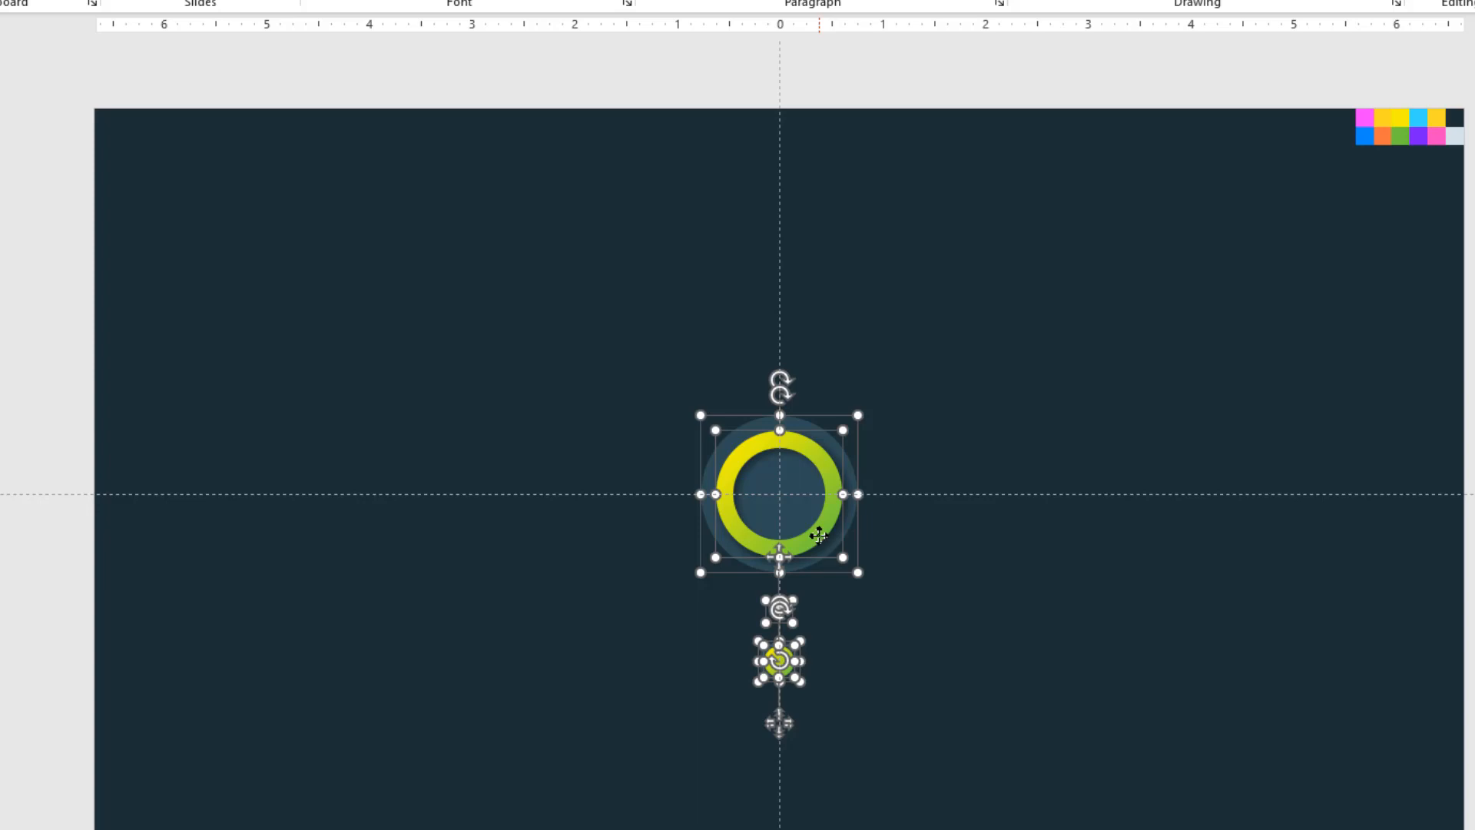
right_click(819, 535)
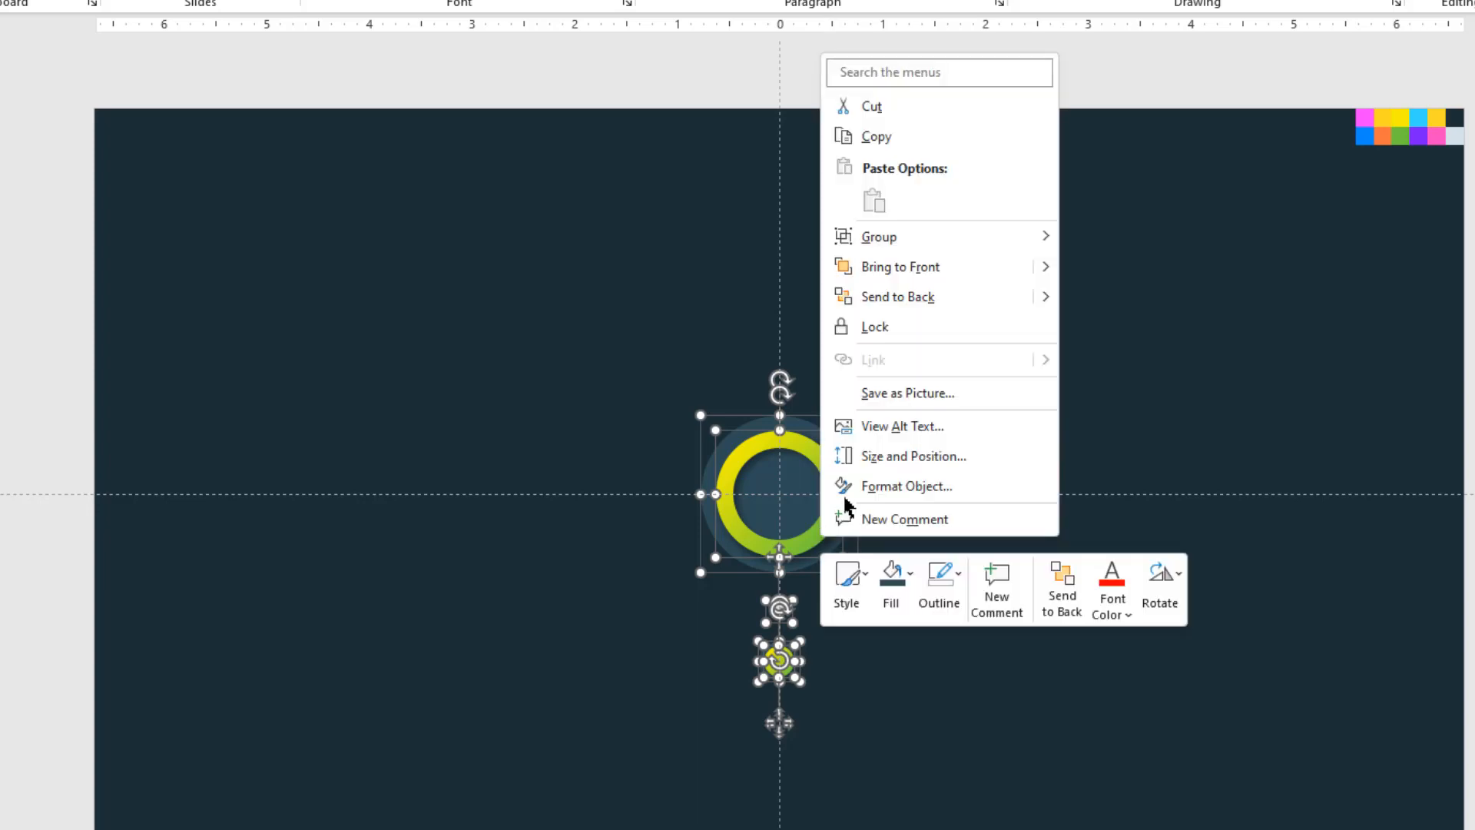
mouse_move(899, 237)
left_click(1130, 240)
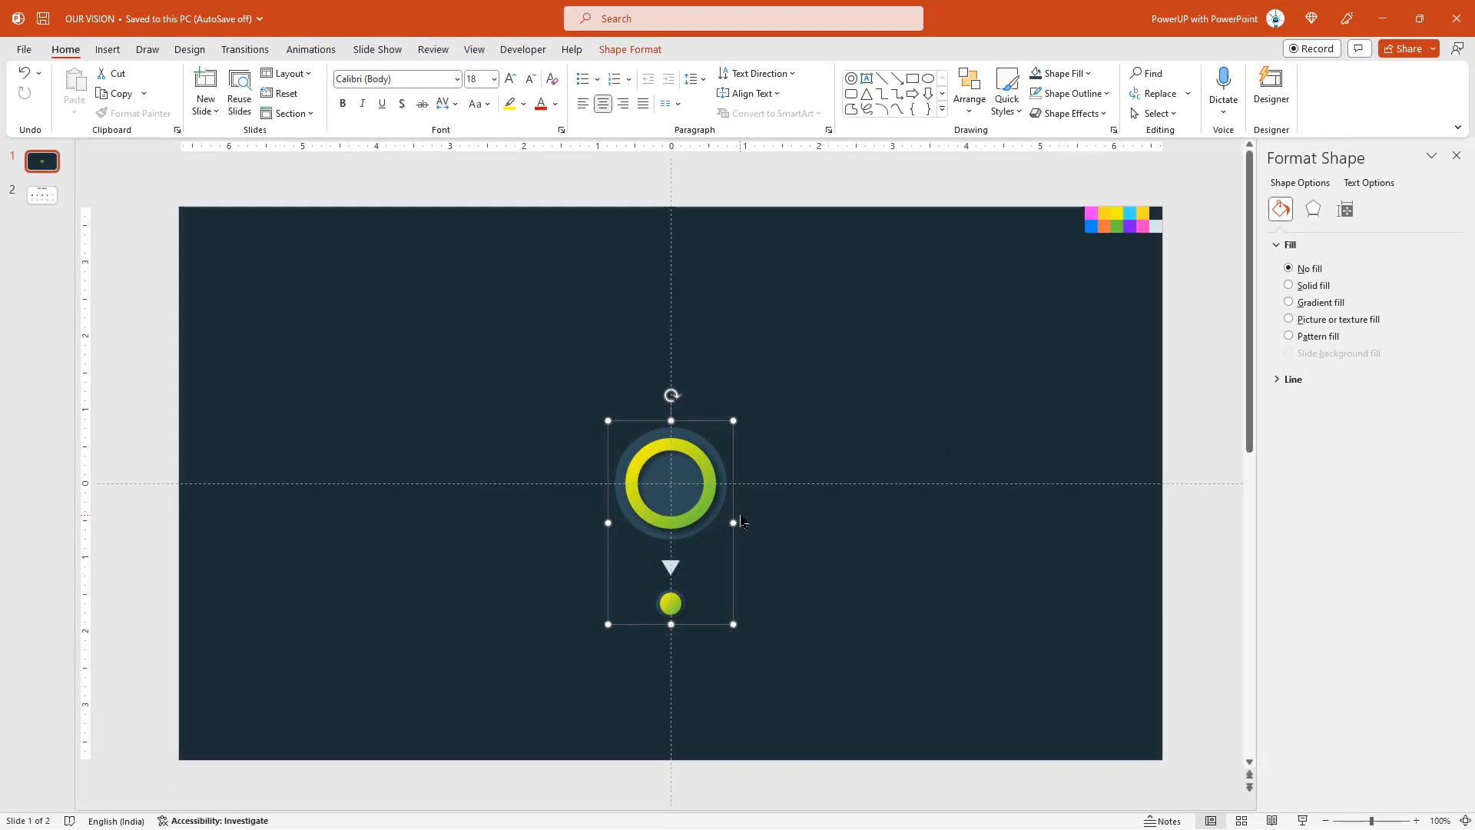
- Duplicate the group into an evenly spaced row of five, with two copies on each side of the original
key("ctrl+d")
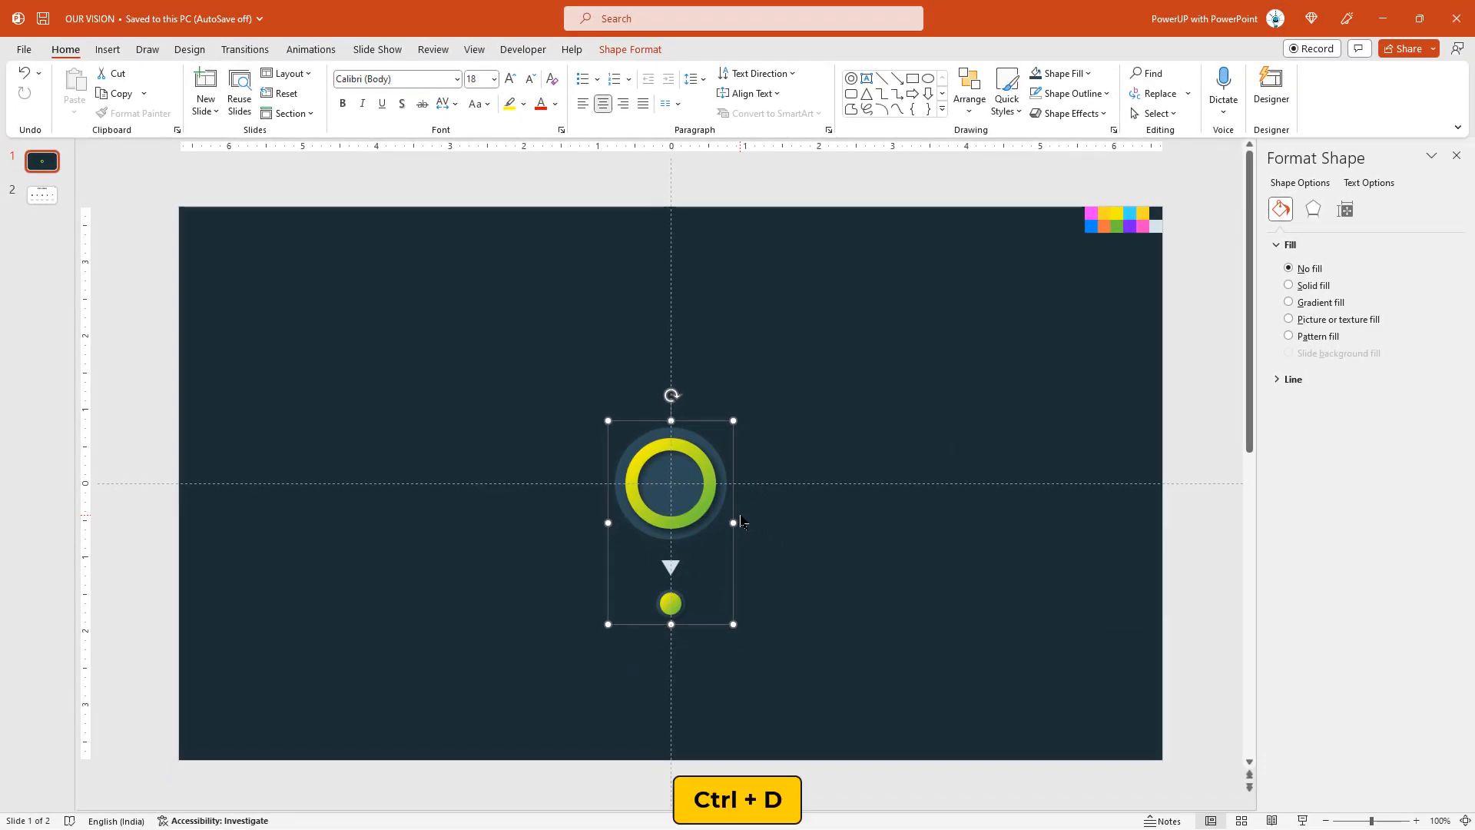
left_click_drag(716, 523, 567, 510)
key("ctrl+d")
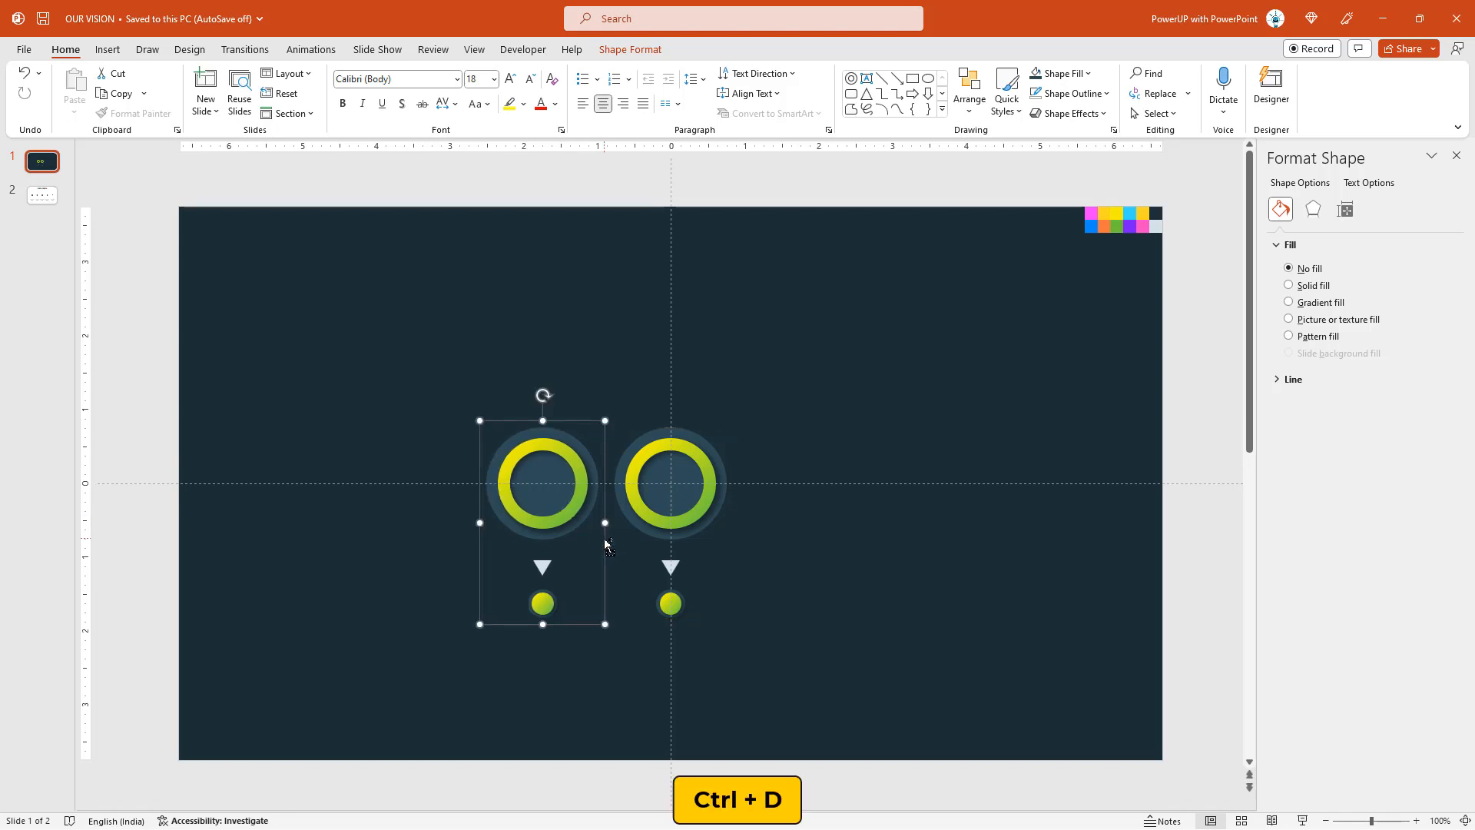
left_click(555, 524, "shift")
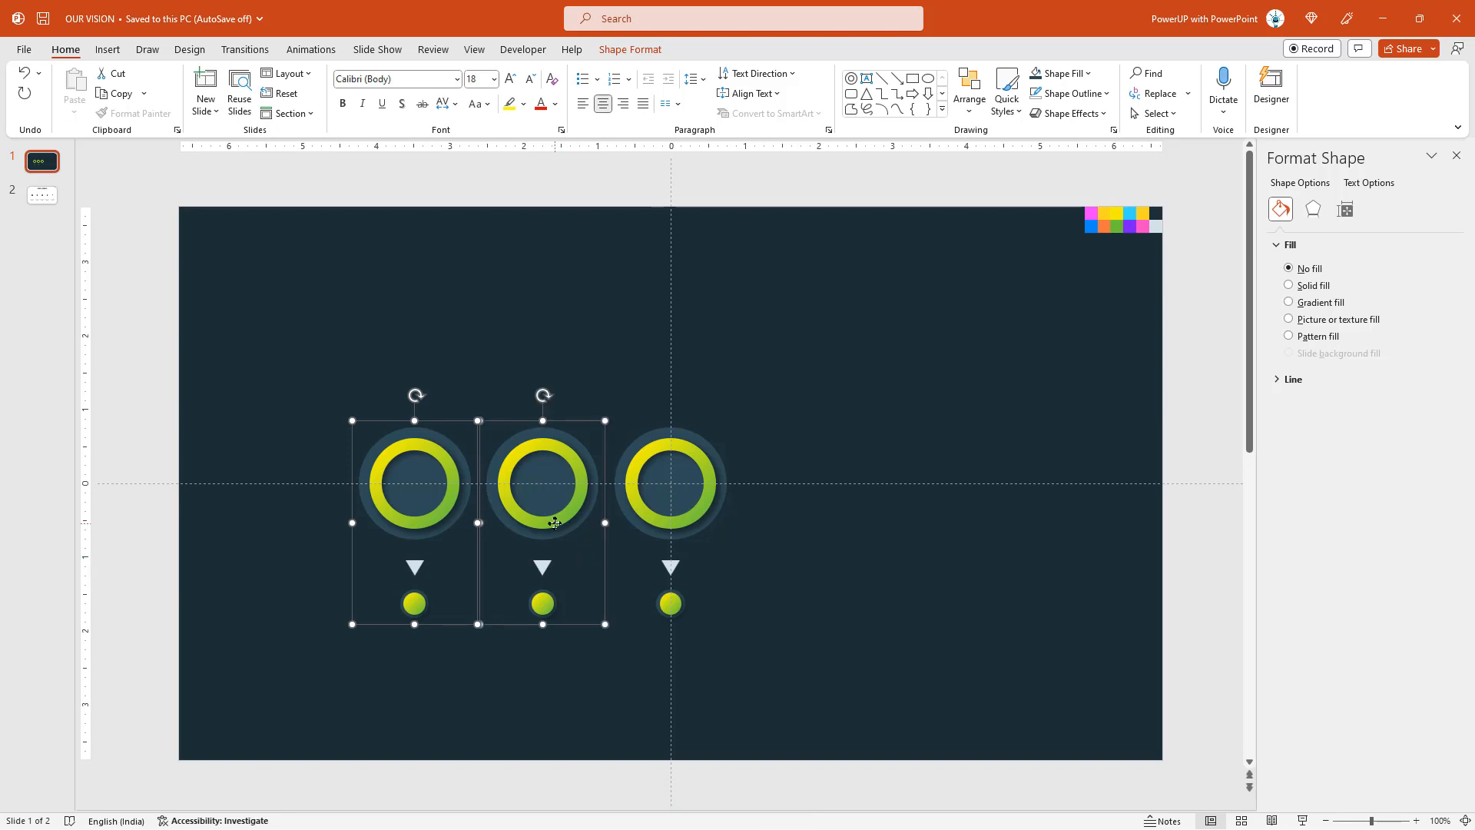
left_click_drag(538, 519, 923, 513)
- Distribute all five groups horizontally and nudge them slightly left so the middle one sits on the vertical guide
left_click(699, 525, "shift")
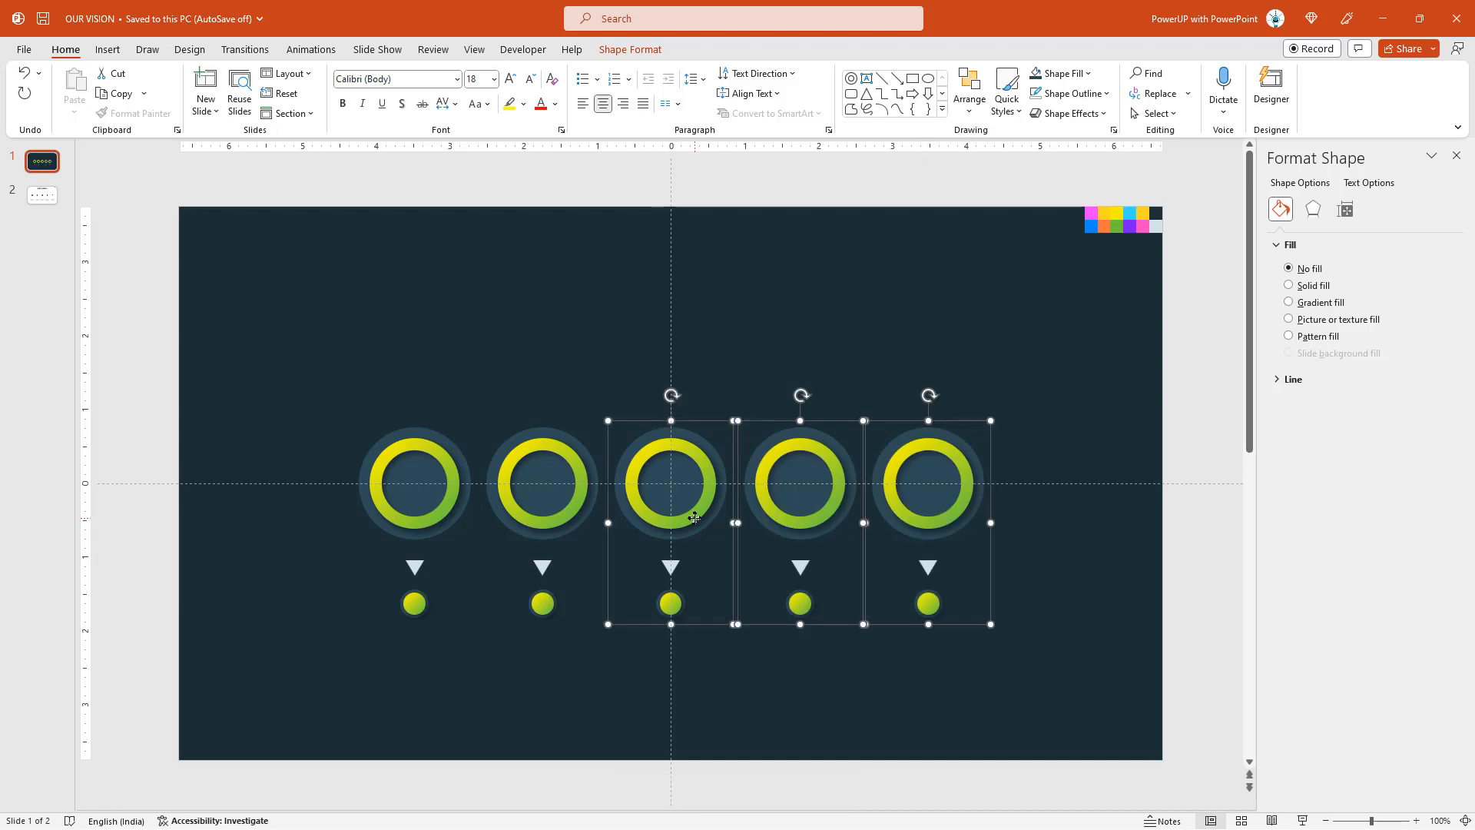
left_click(573, 517, "shift")
left_click(454, 499, "shift")
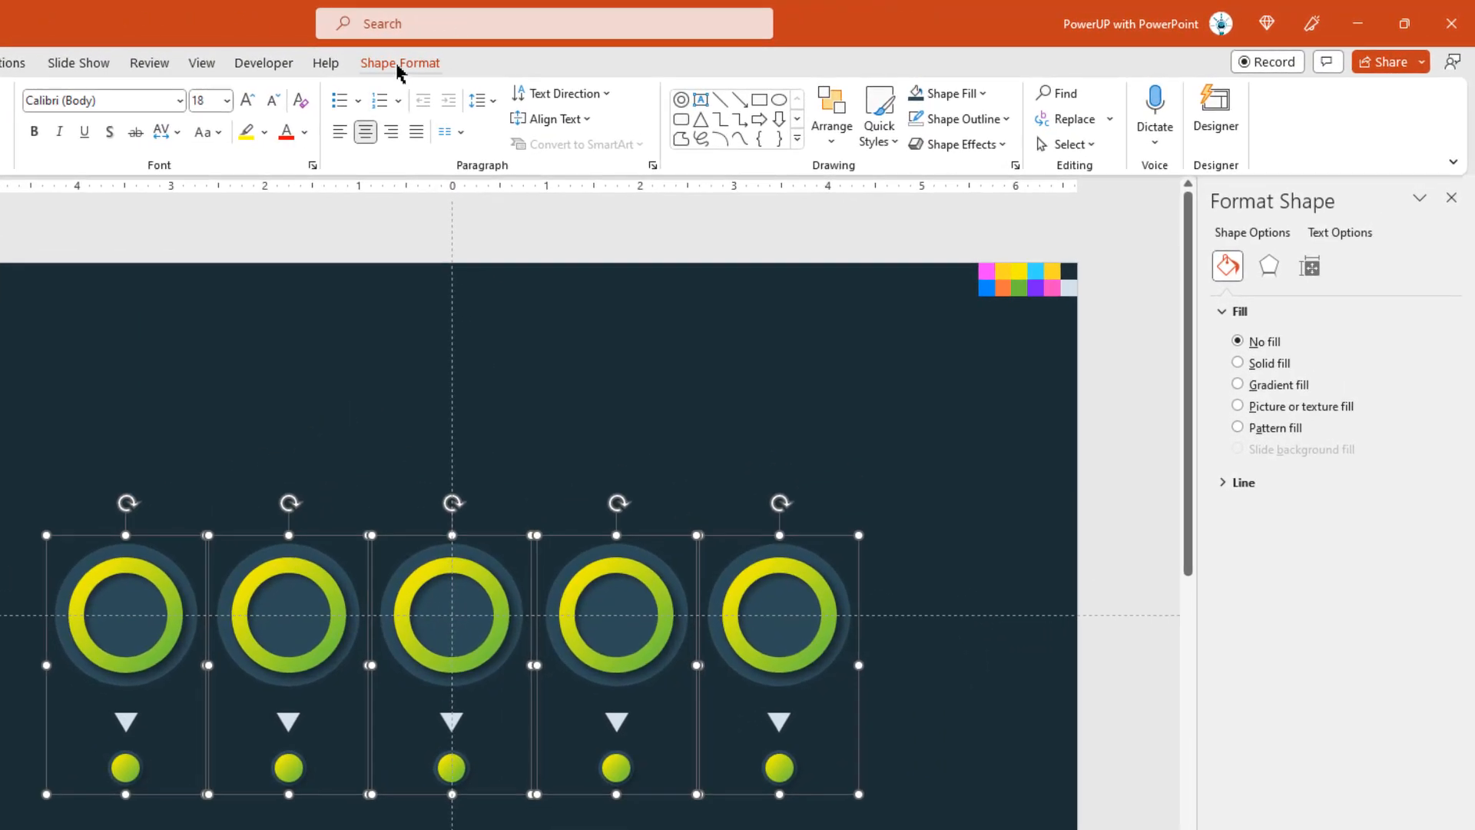
left_click(630, 49)
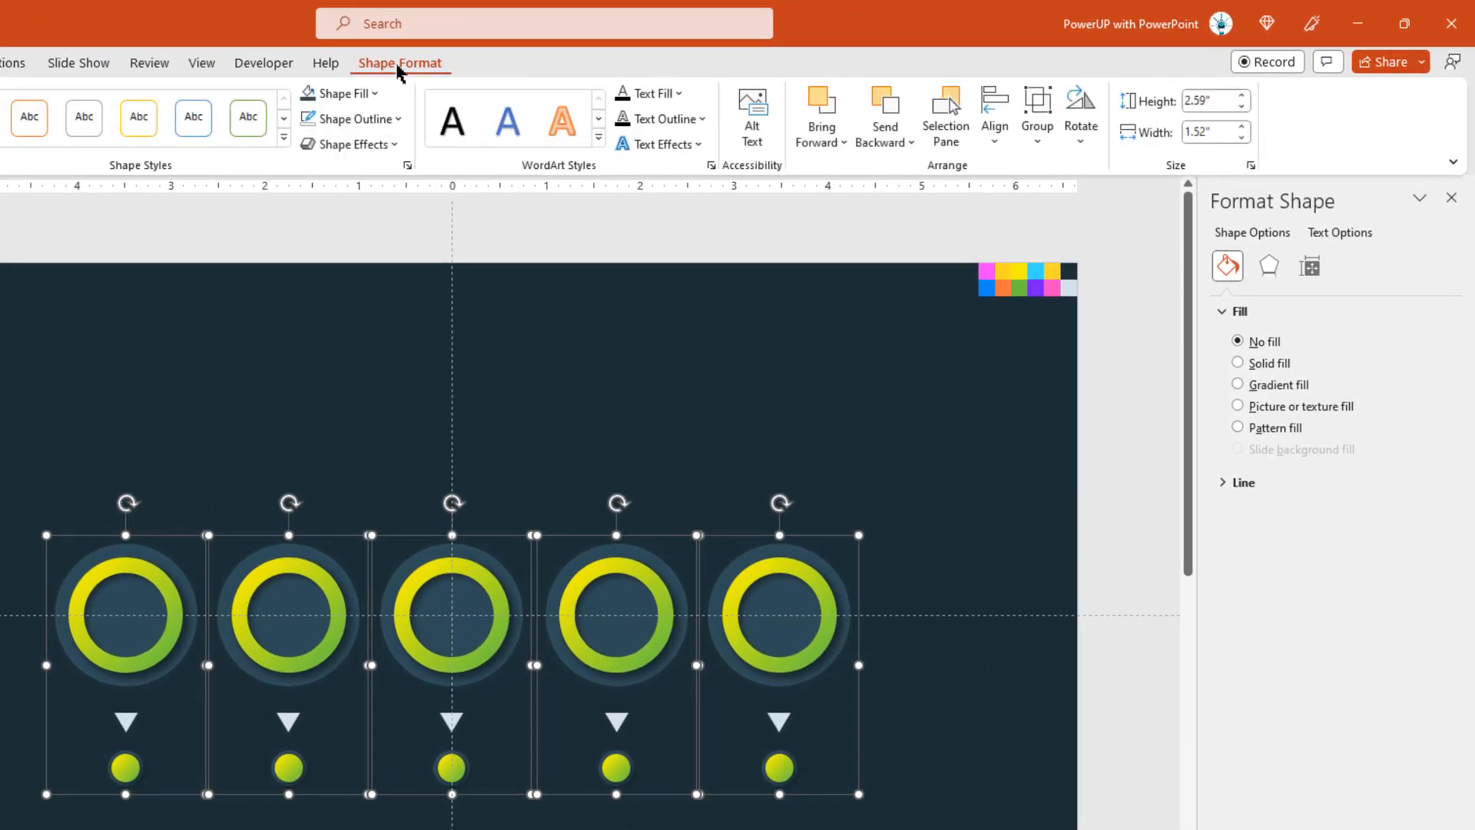
left_click(991, 143)
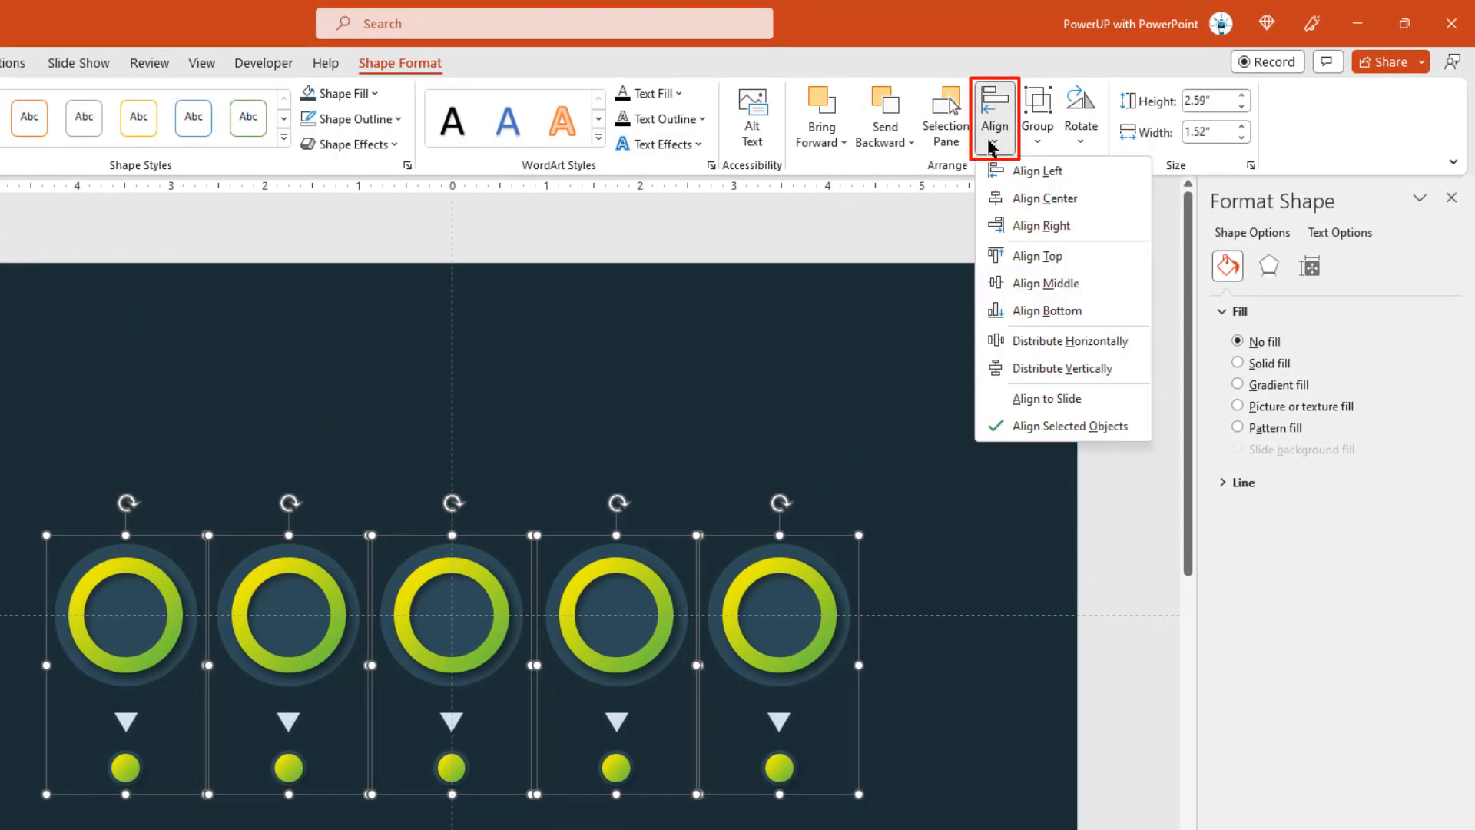
left_click(1032, 340)
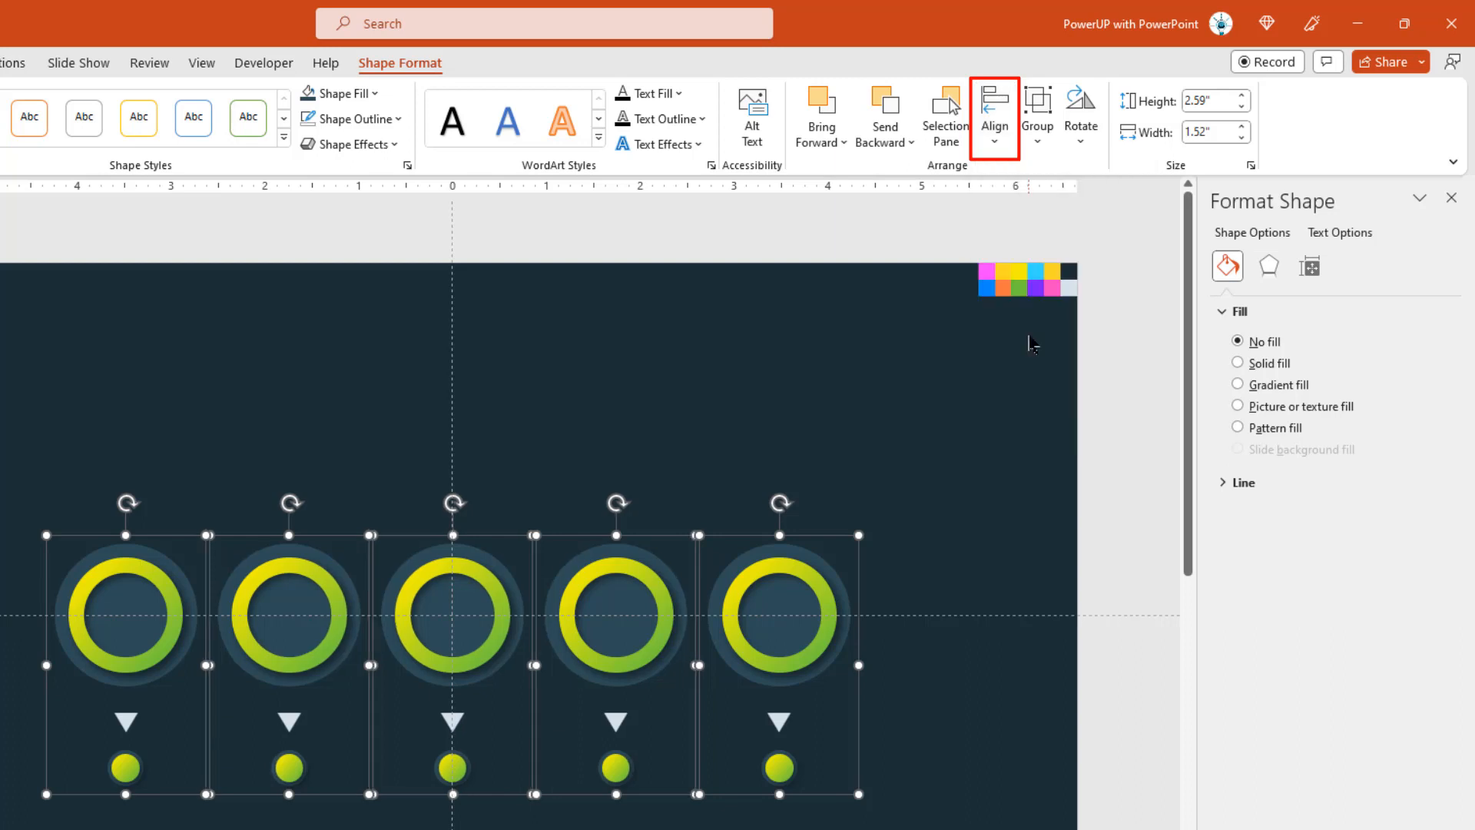
key("ctrl+Left")
left_click(713, 412)
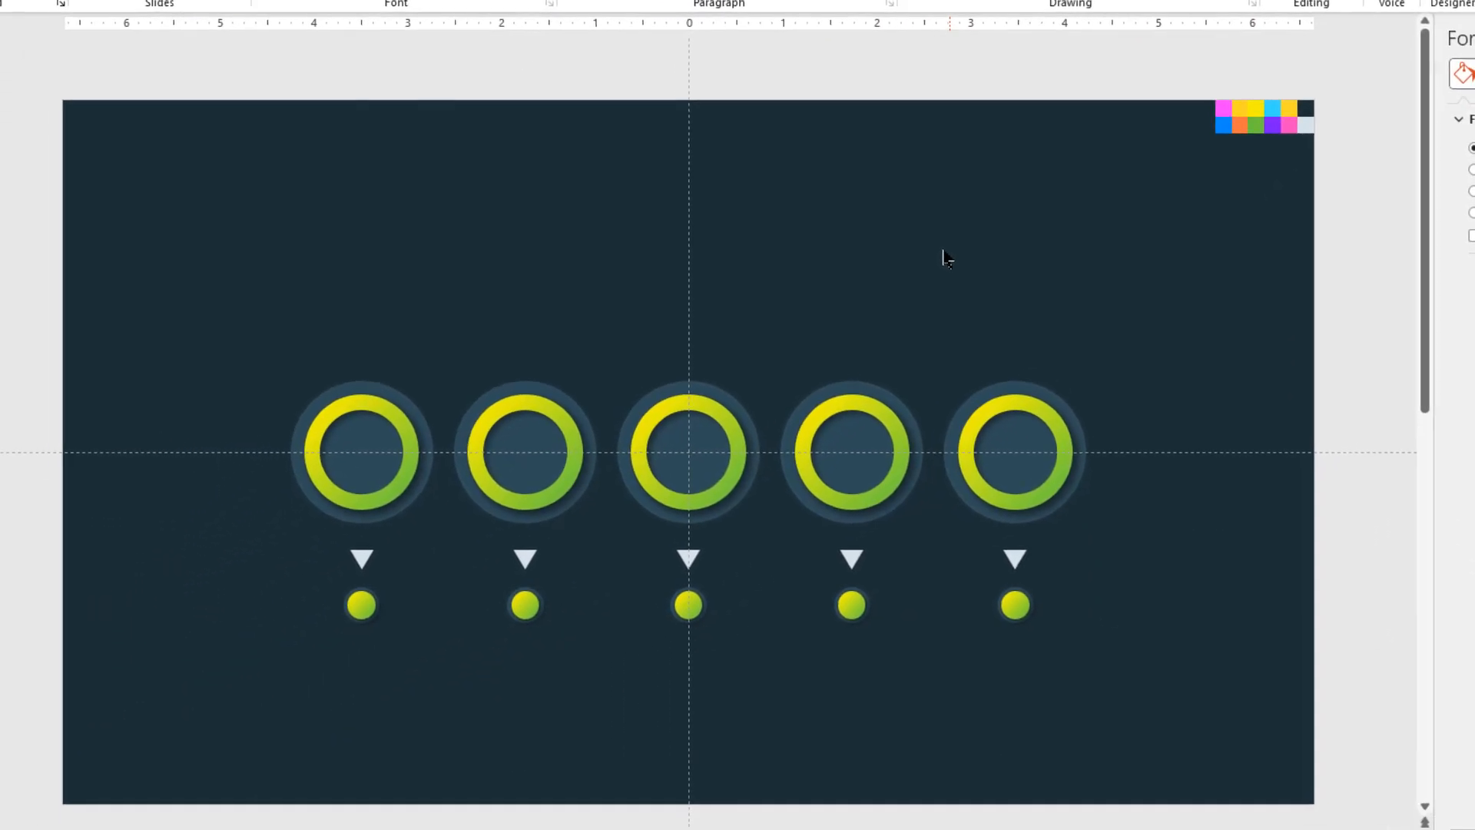
- Ungroup all five ring groups into their separate shapes
left_click_drag(1187, 707, 230, 327)
right_click(378, 412)
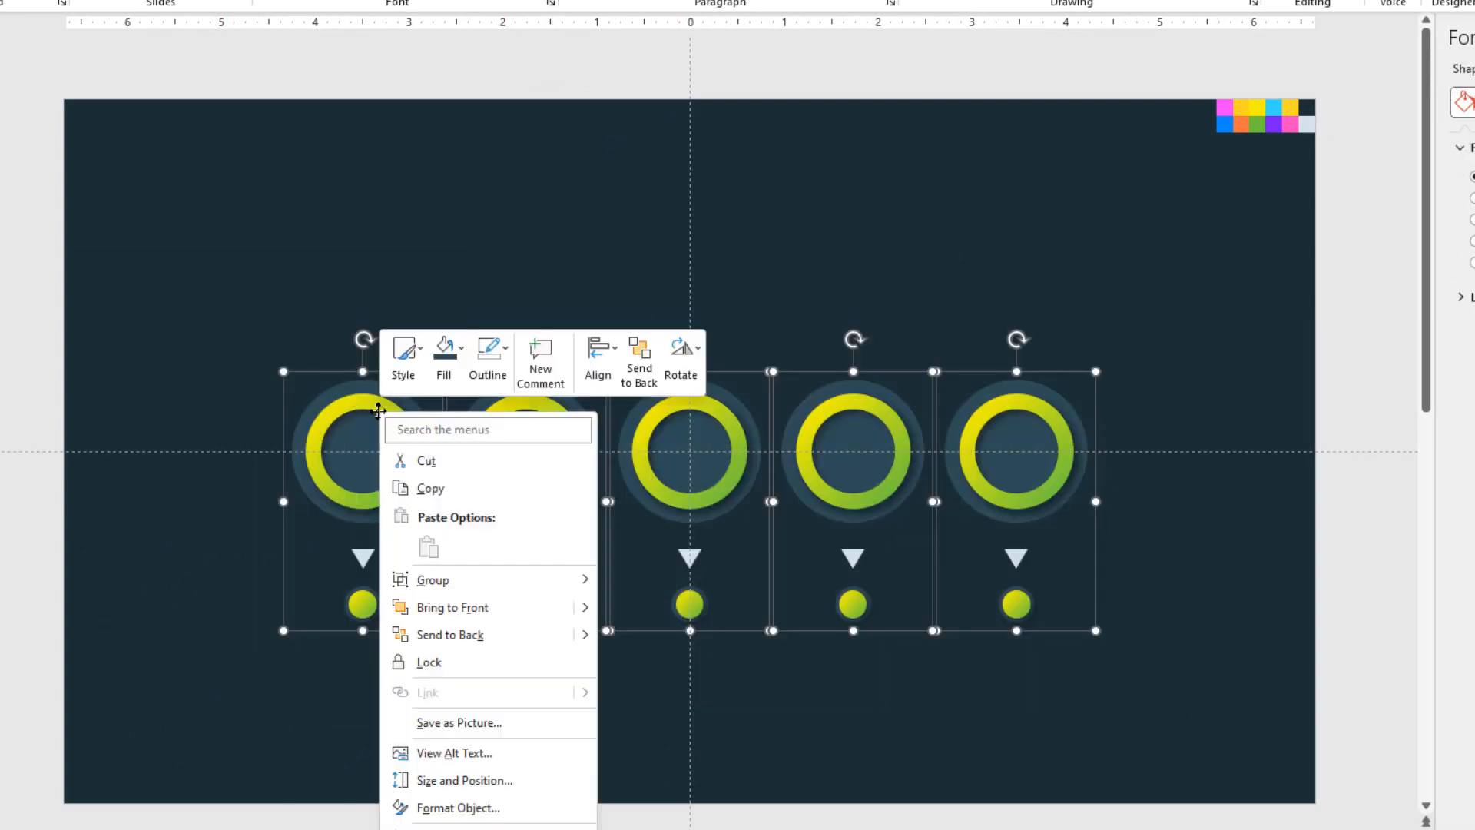
mouse_move(555, 582)
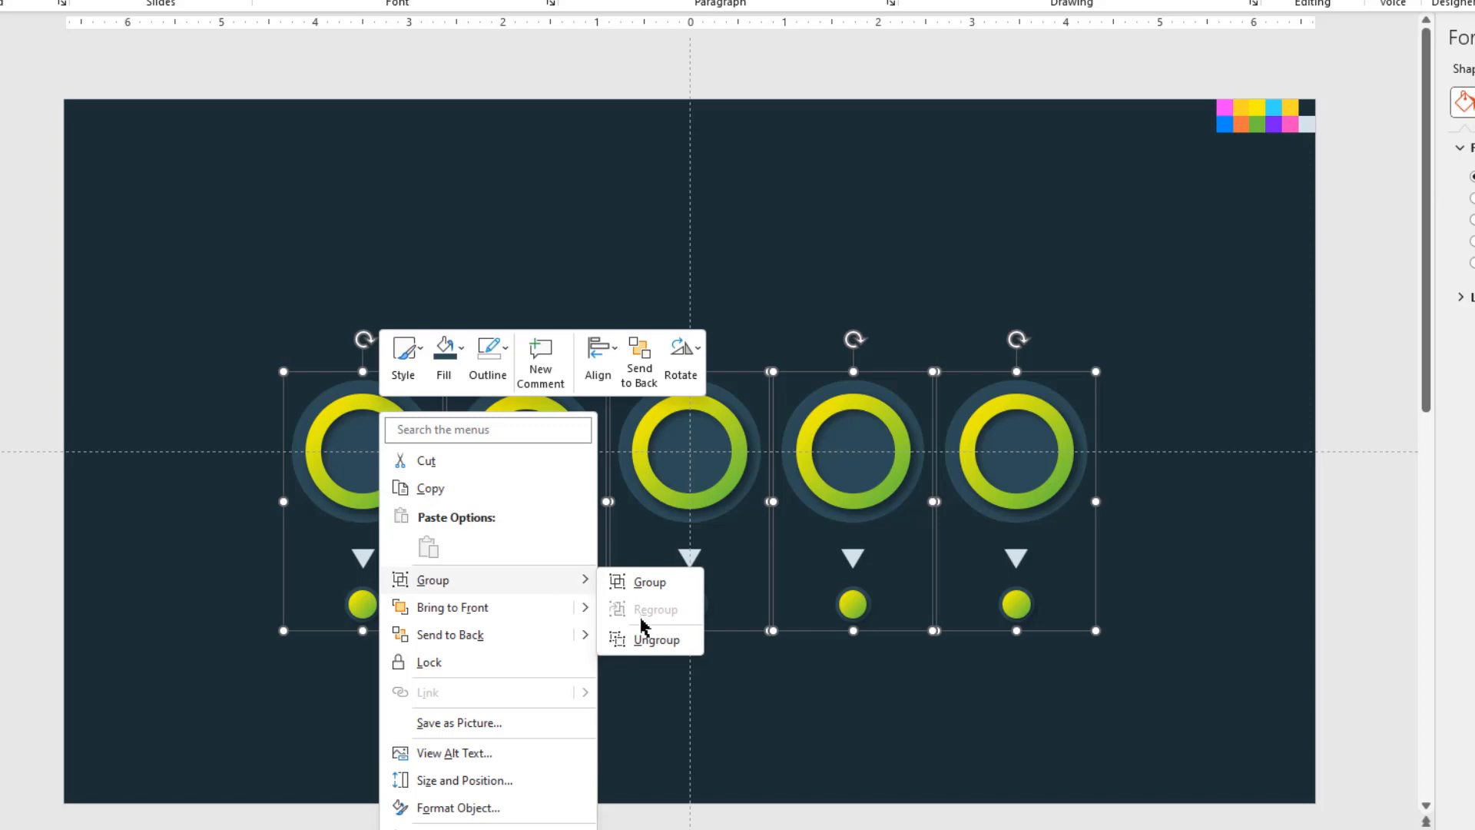
left_click(649, 638)
left_click(648, 709)
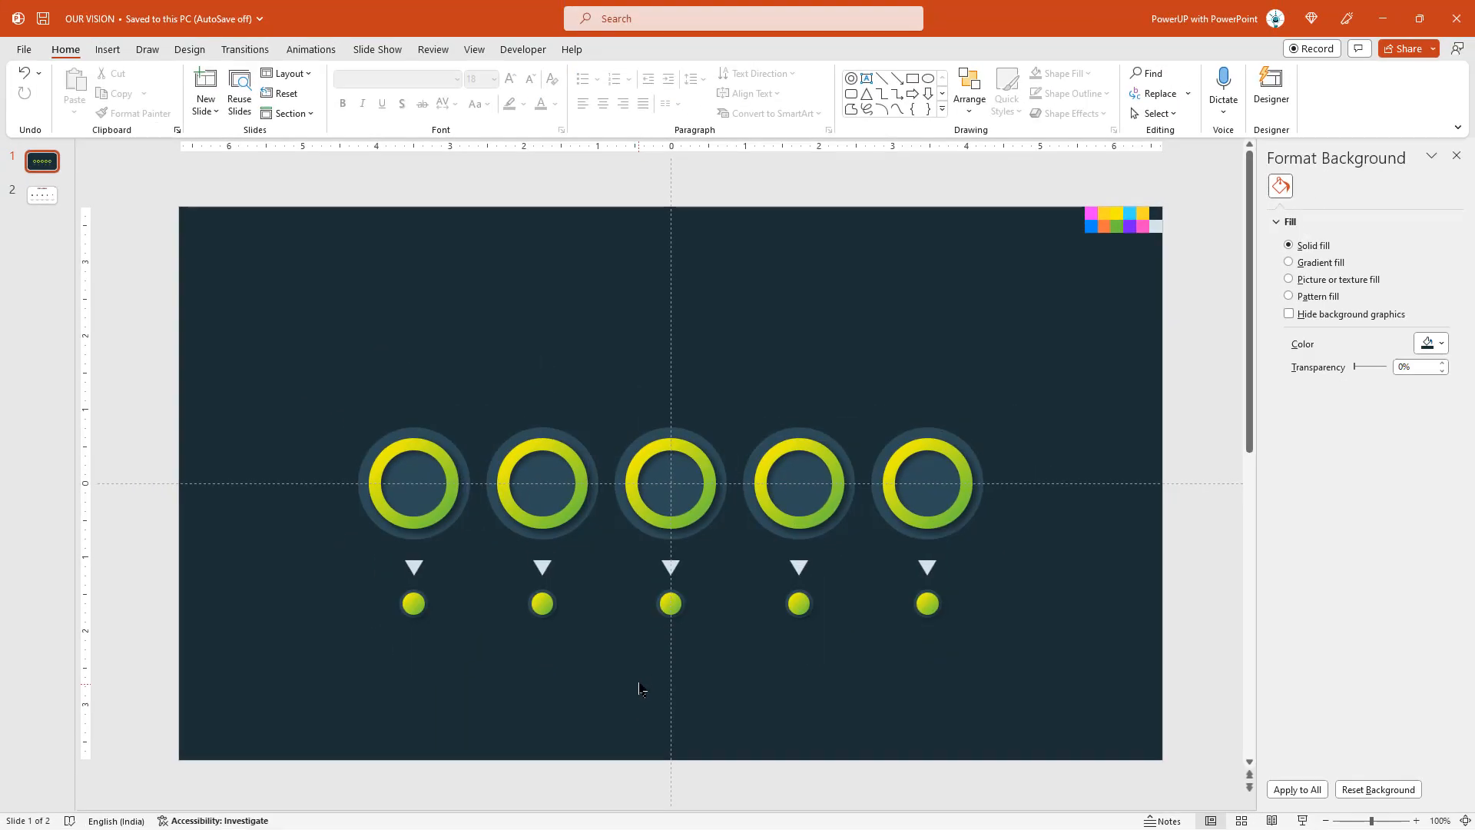
- Recolour the gradient of the first ring and its small circle from pink to blue, sampling the first column of palette swatches
left_click(441, 461)
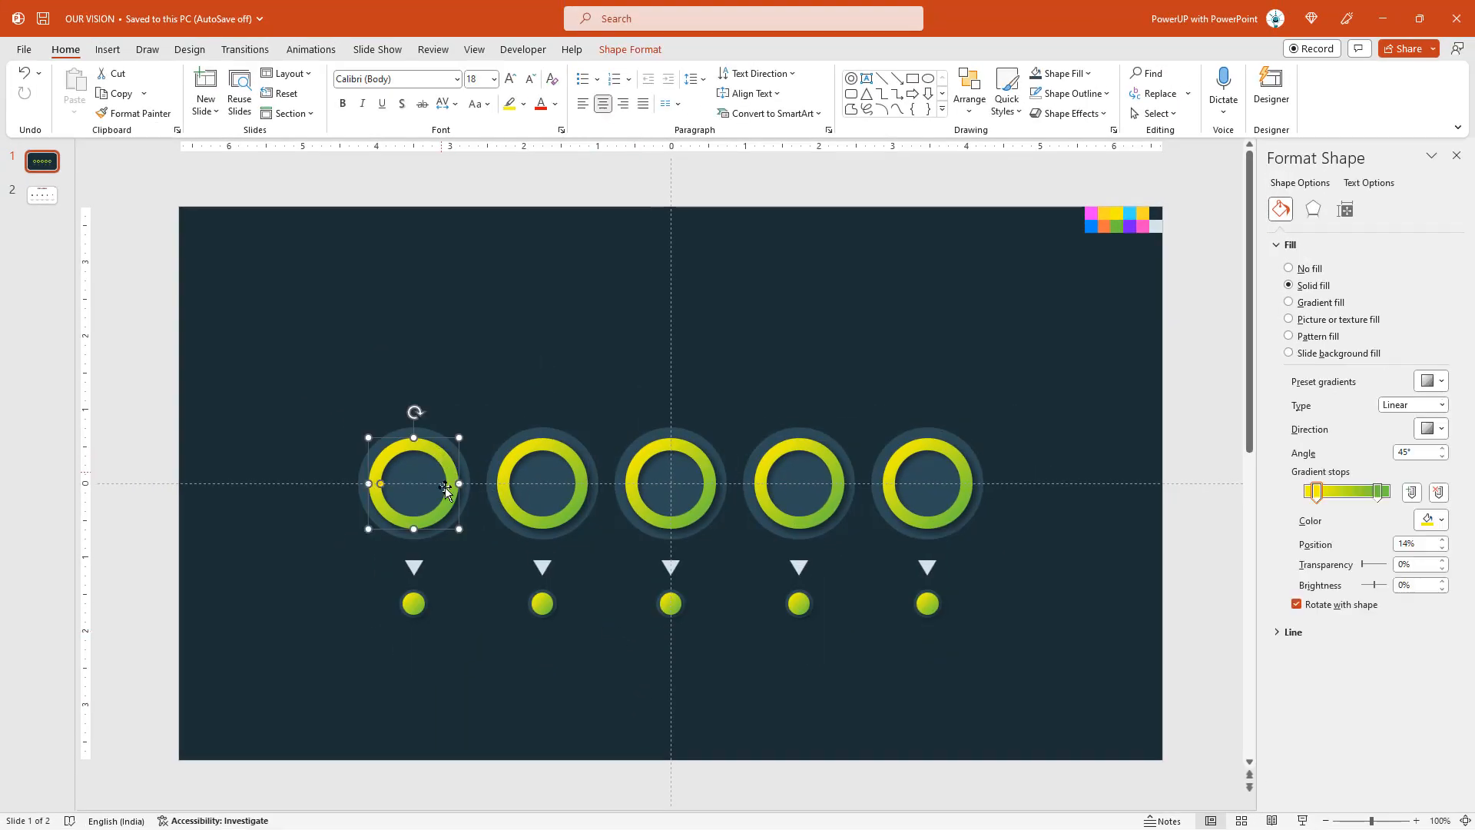
left_click(417, 606, "shift")
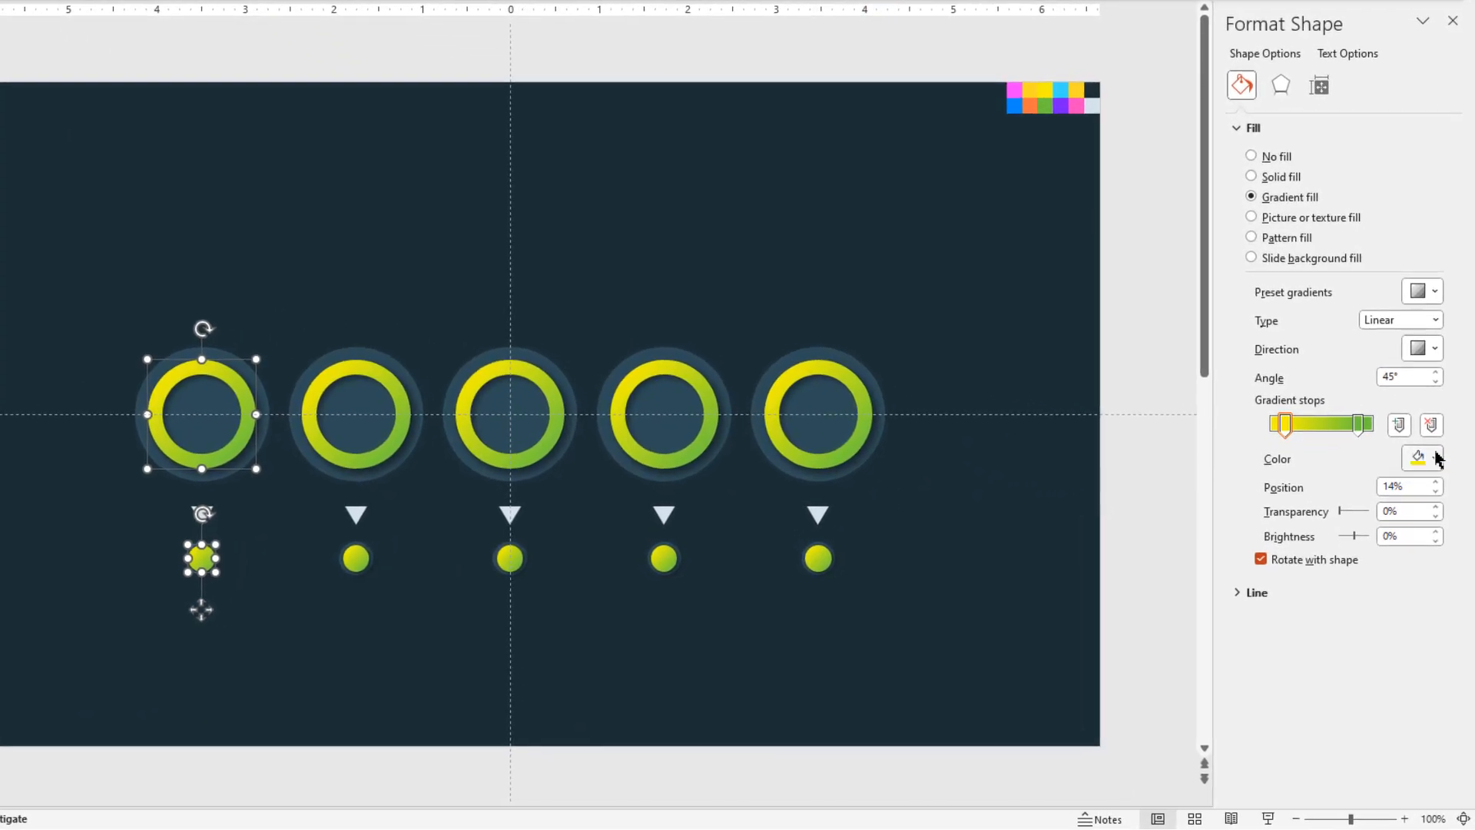
left_click(1431, 520)
left_click(1342, 731)
left_click(1017, 86)
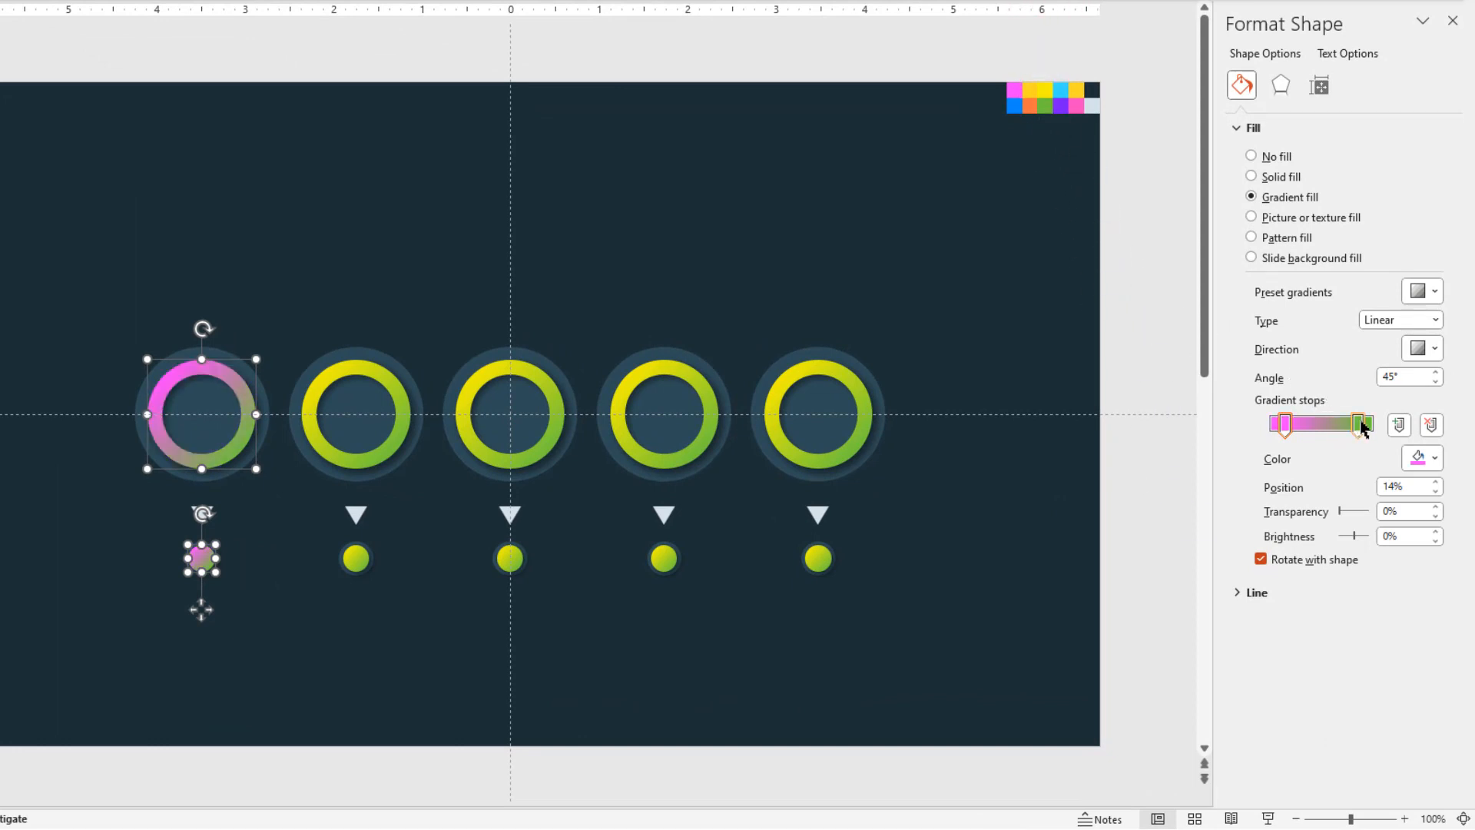
left_click(1421, 458)
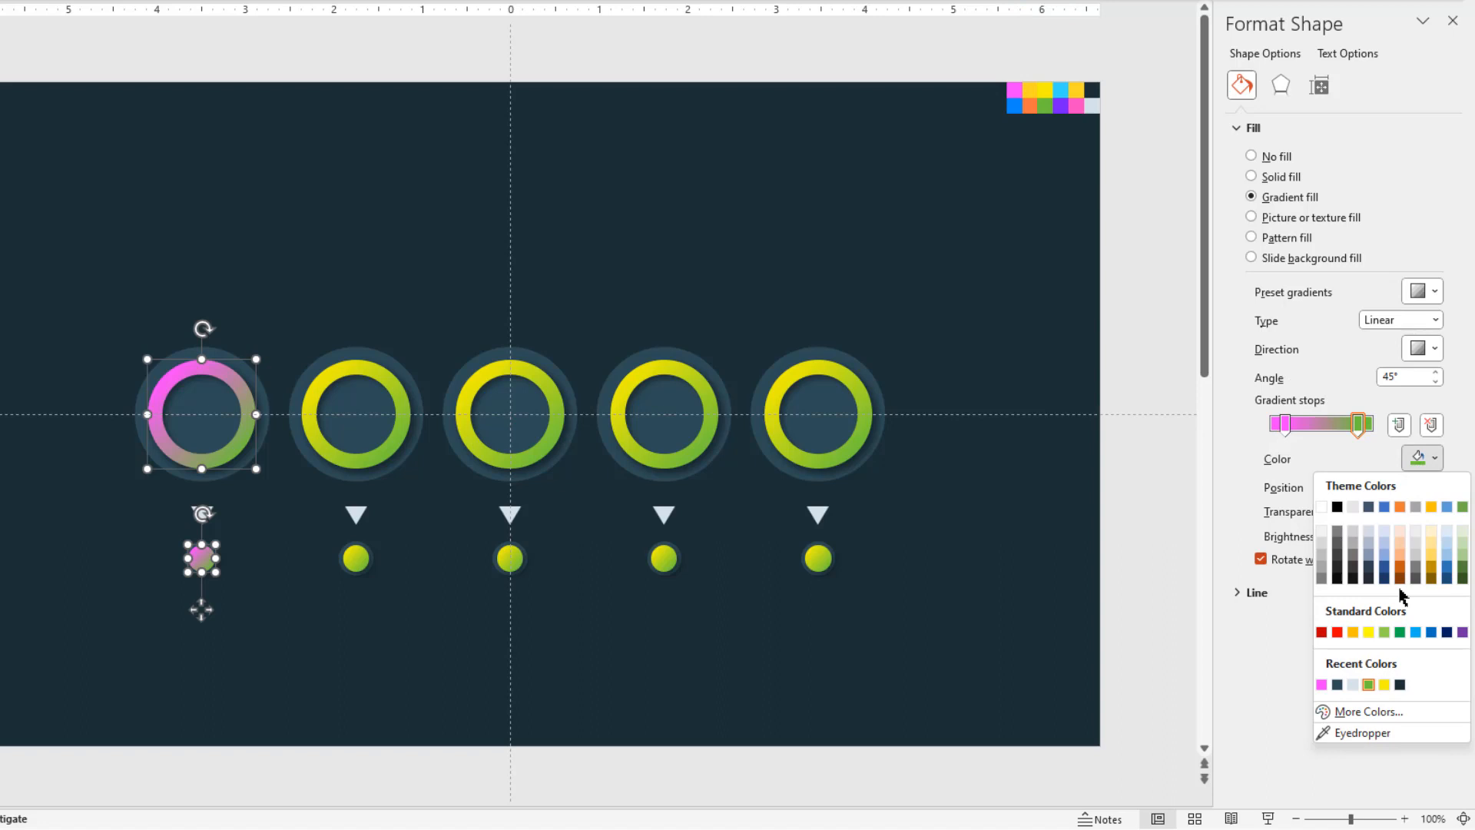
left_click(1356, 732)
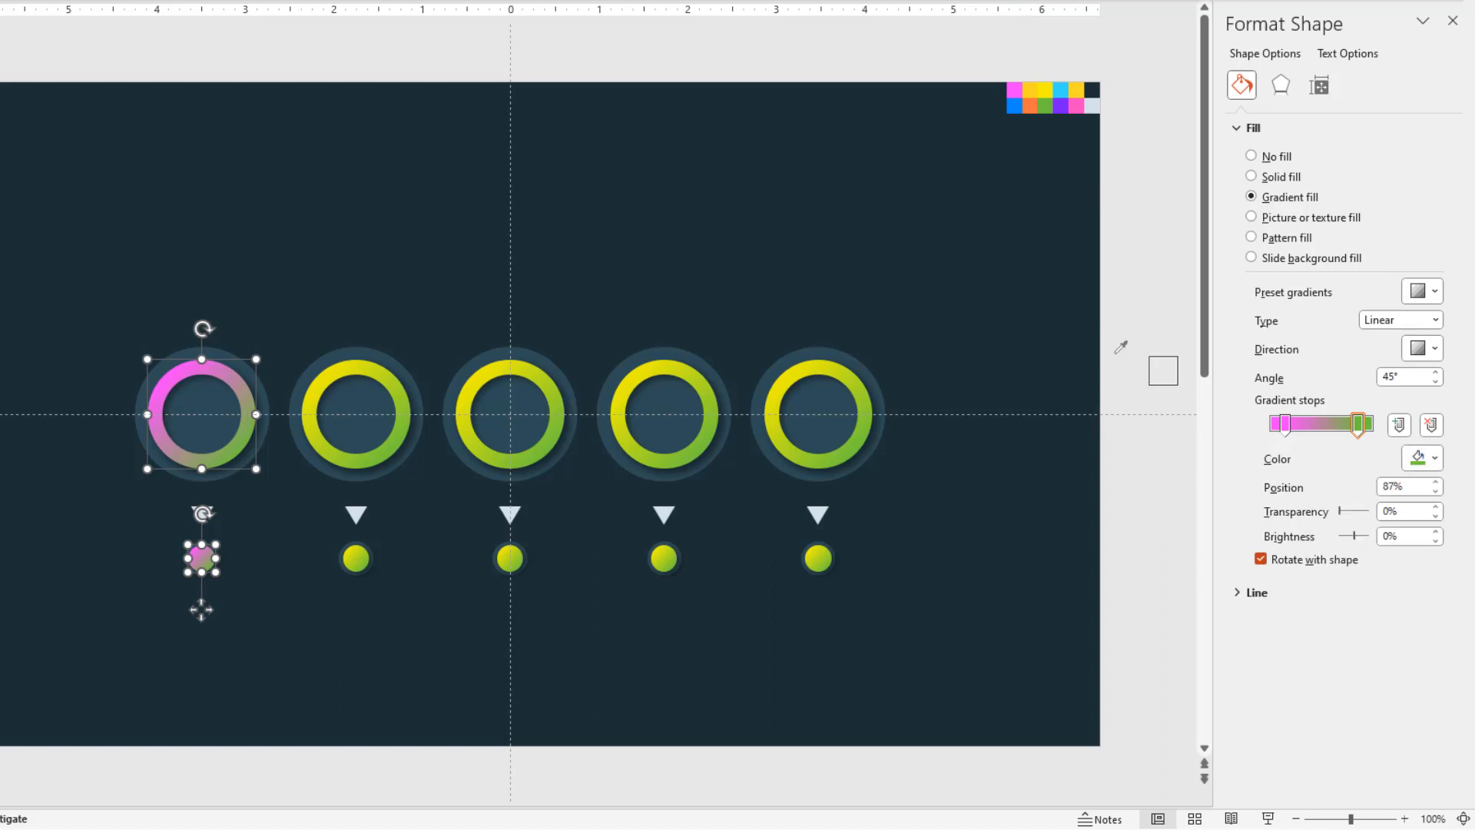
left_click(1014, 108)
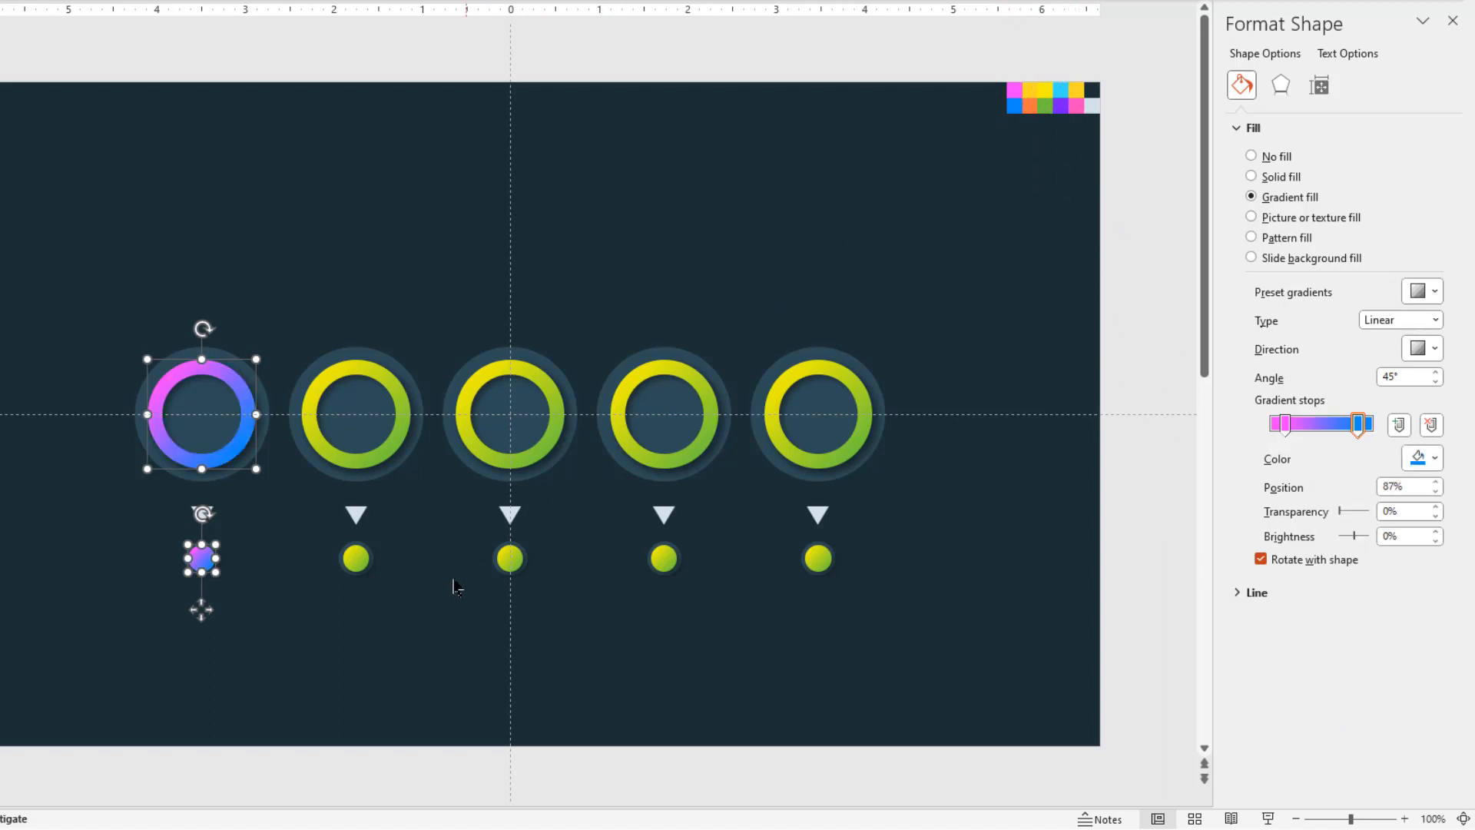
left_click(424, 615)
- Recolour the gradient of the second ring and its small circle from yellow to orange, sampling the second column of palette swatches
left_click(362, 368)
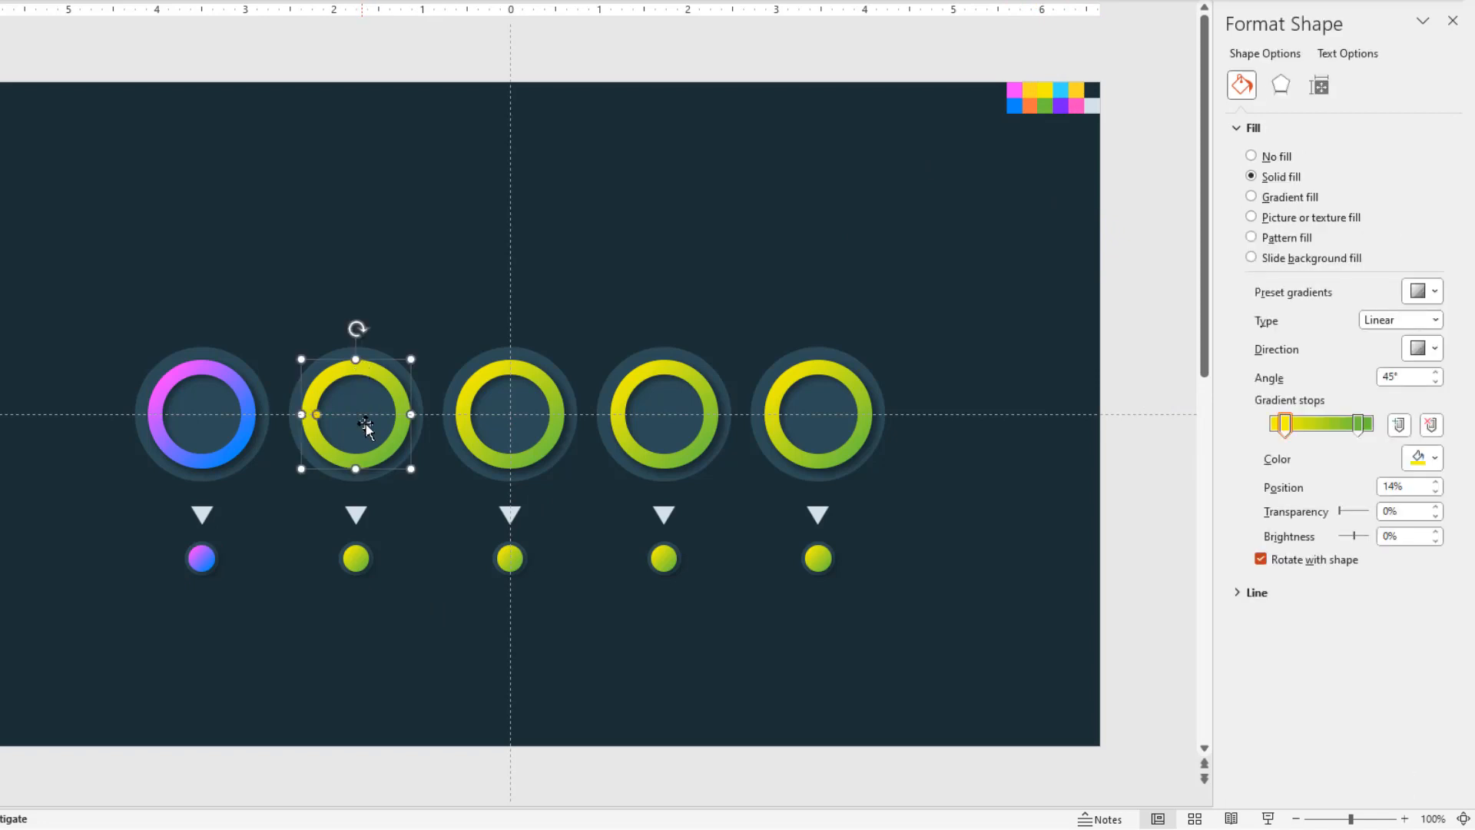
left_click(356, 561, "shift")
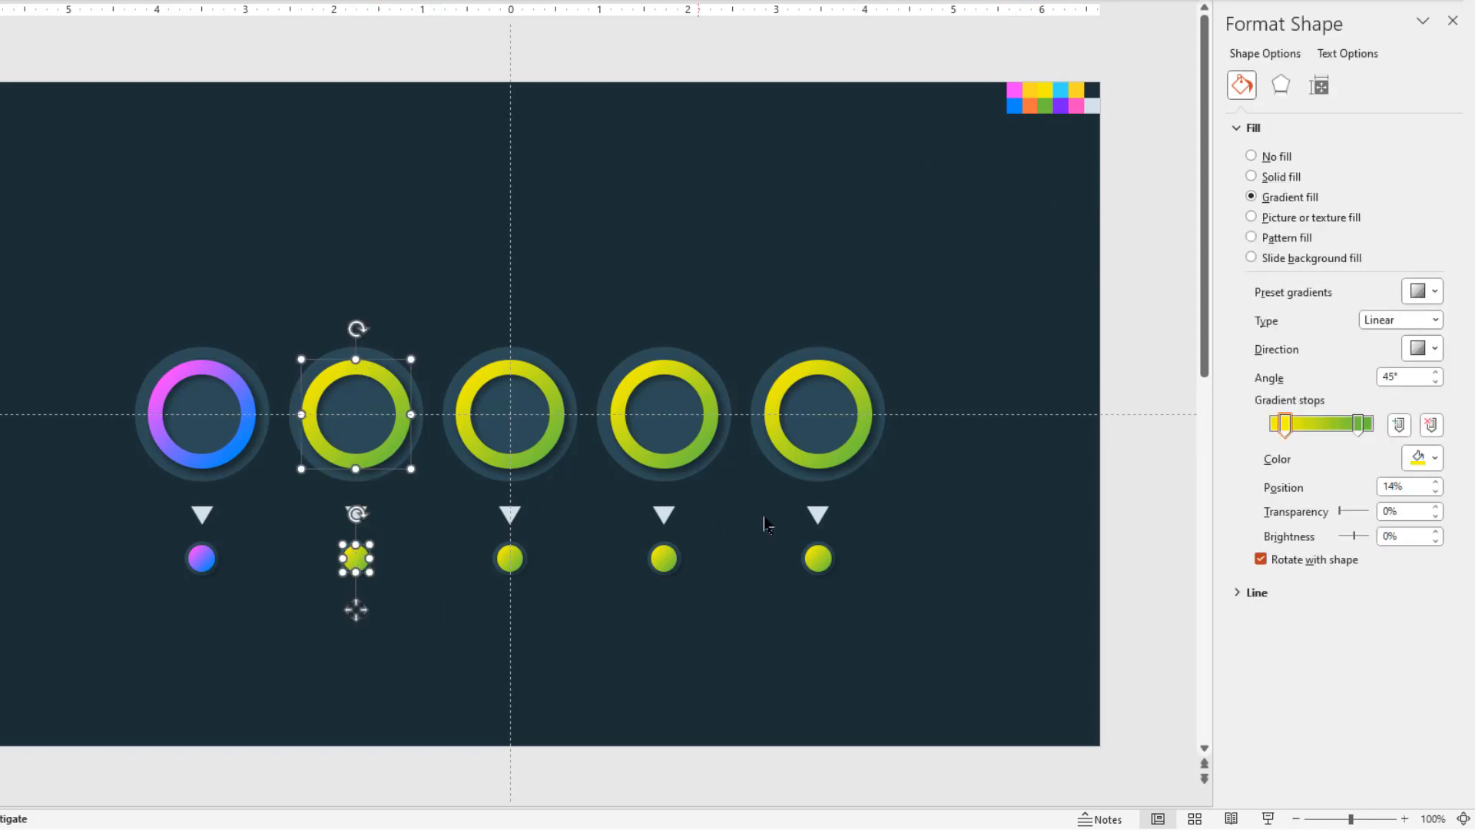
left_click(1422, 459)
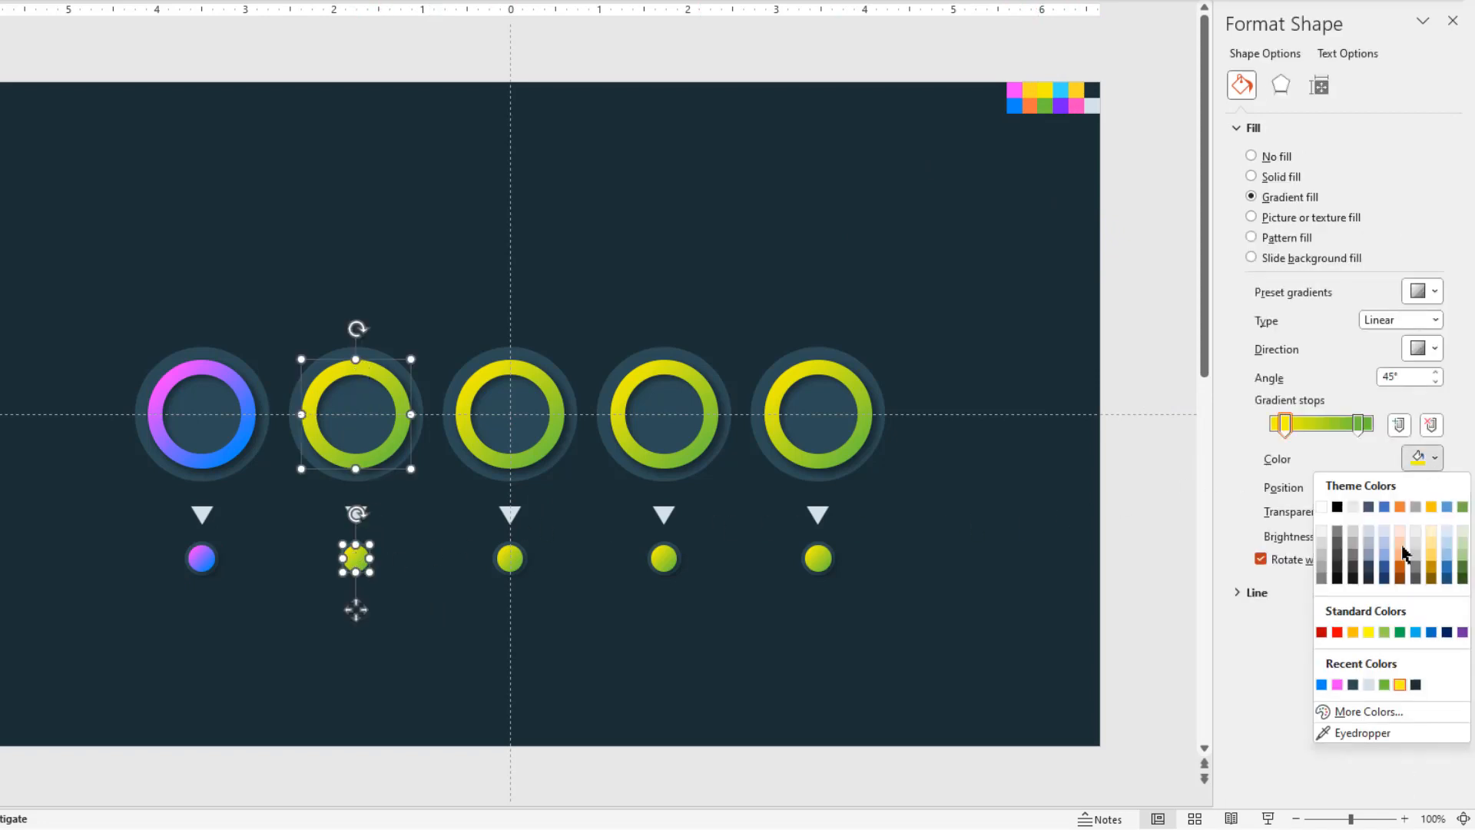
left_click(1349, 731)
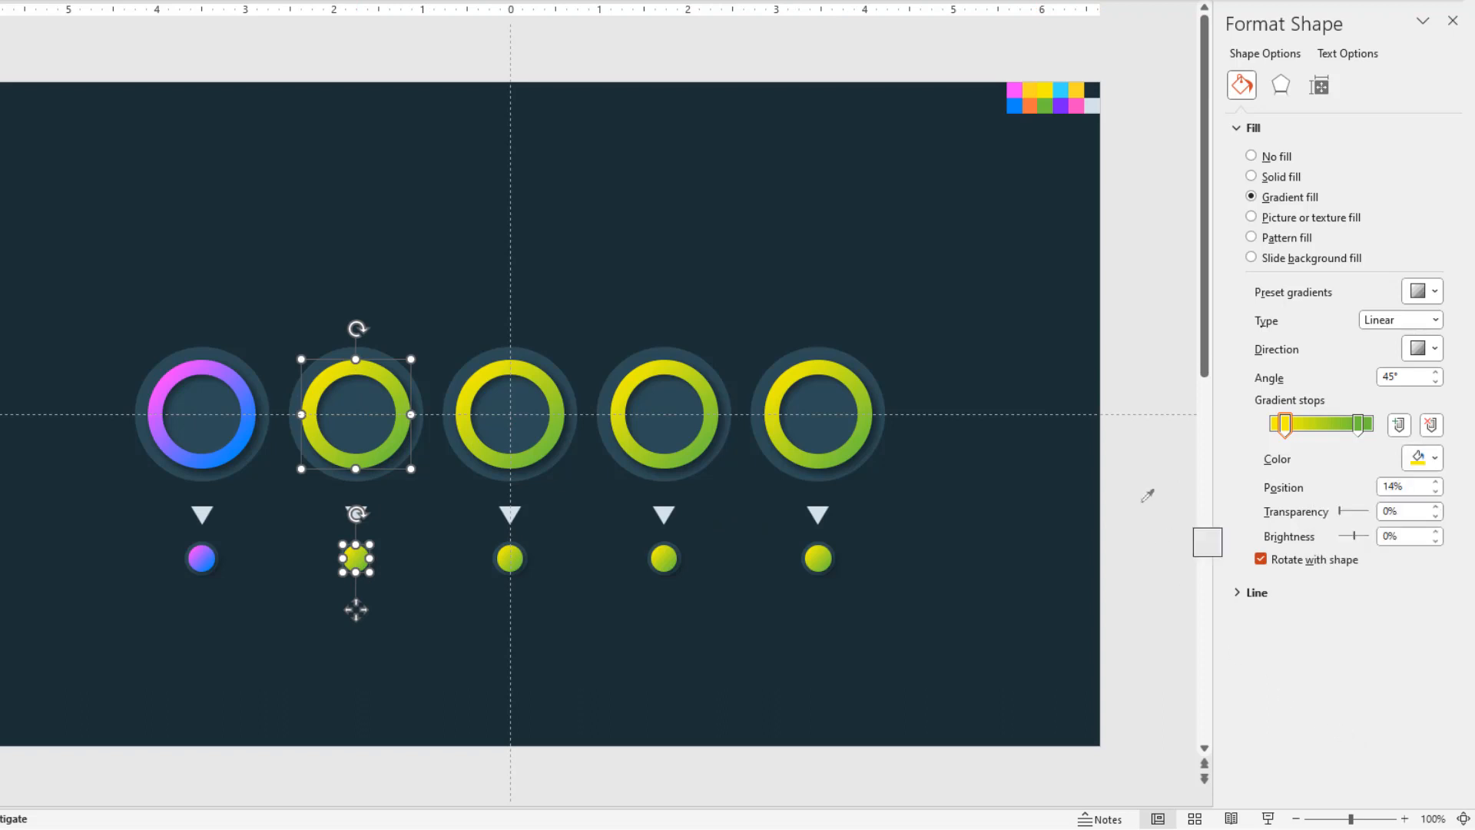
left_click(1032, 86)
left_click(1358, 424)
left_click(1432, 459)
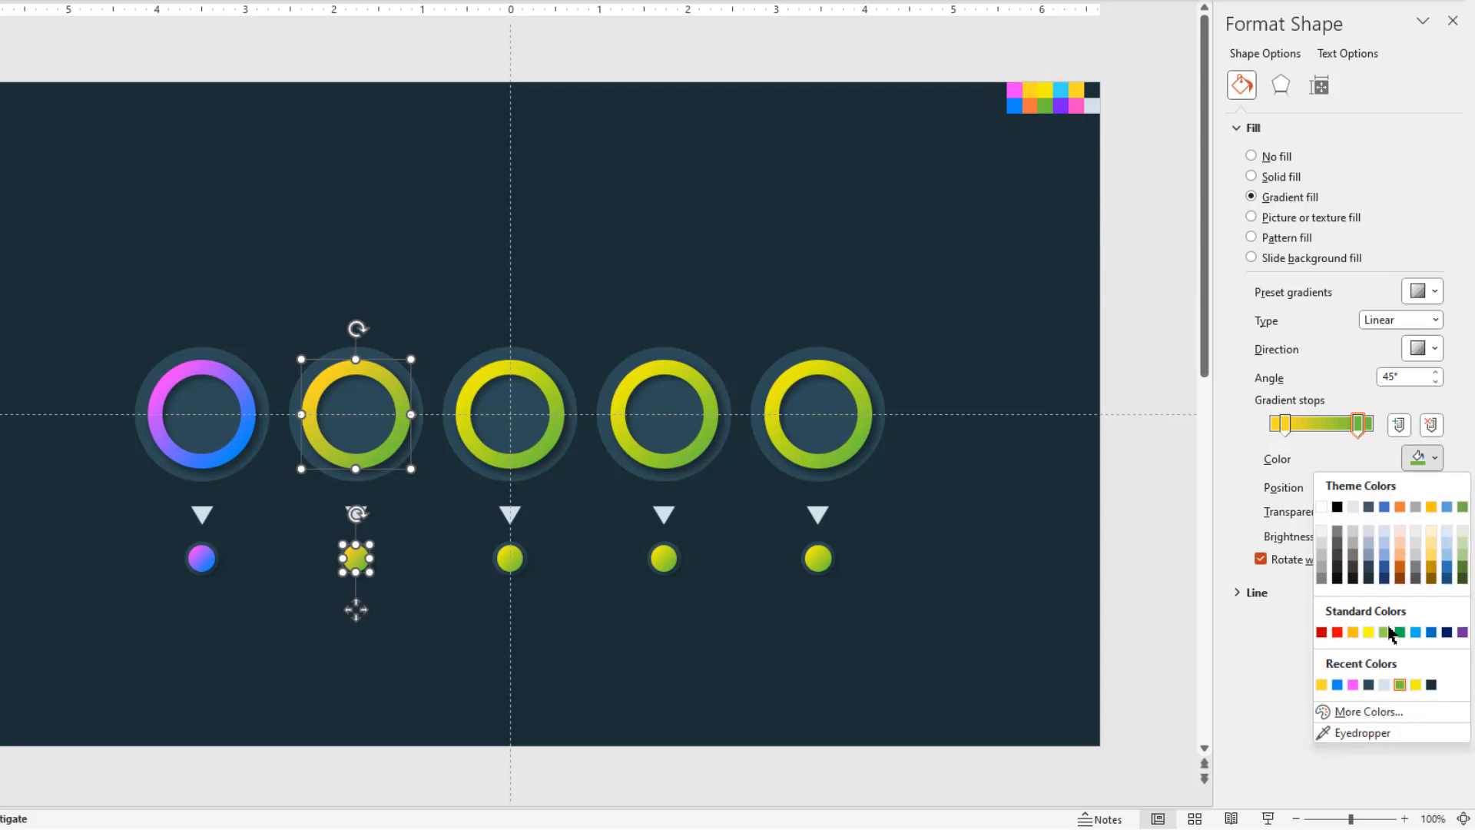
left_click(1358, 732)
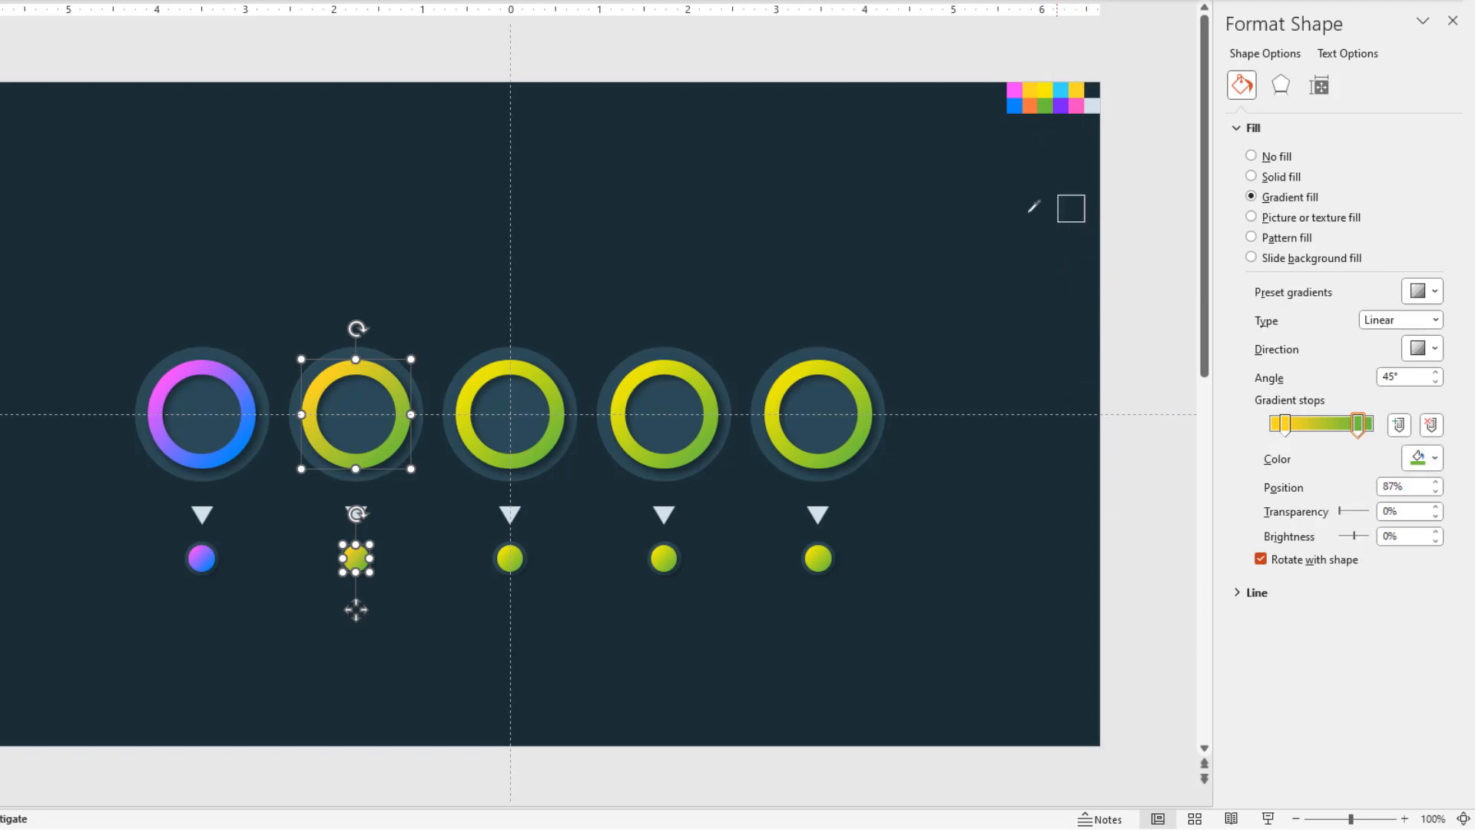
left_click(1031, 103)
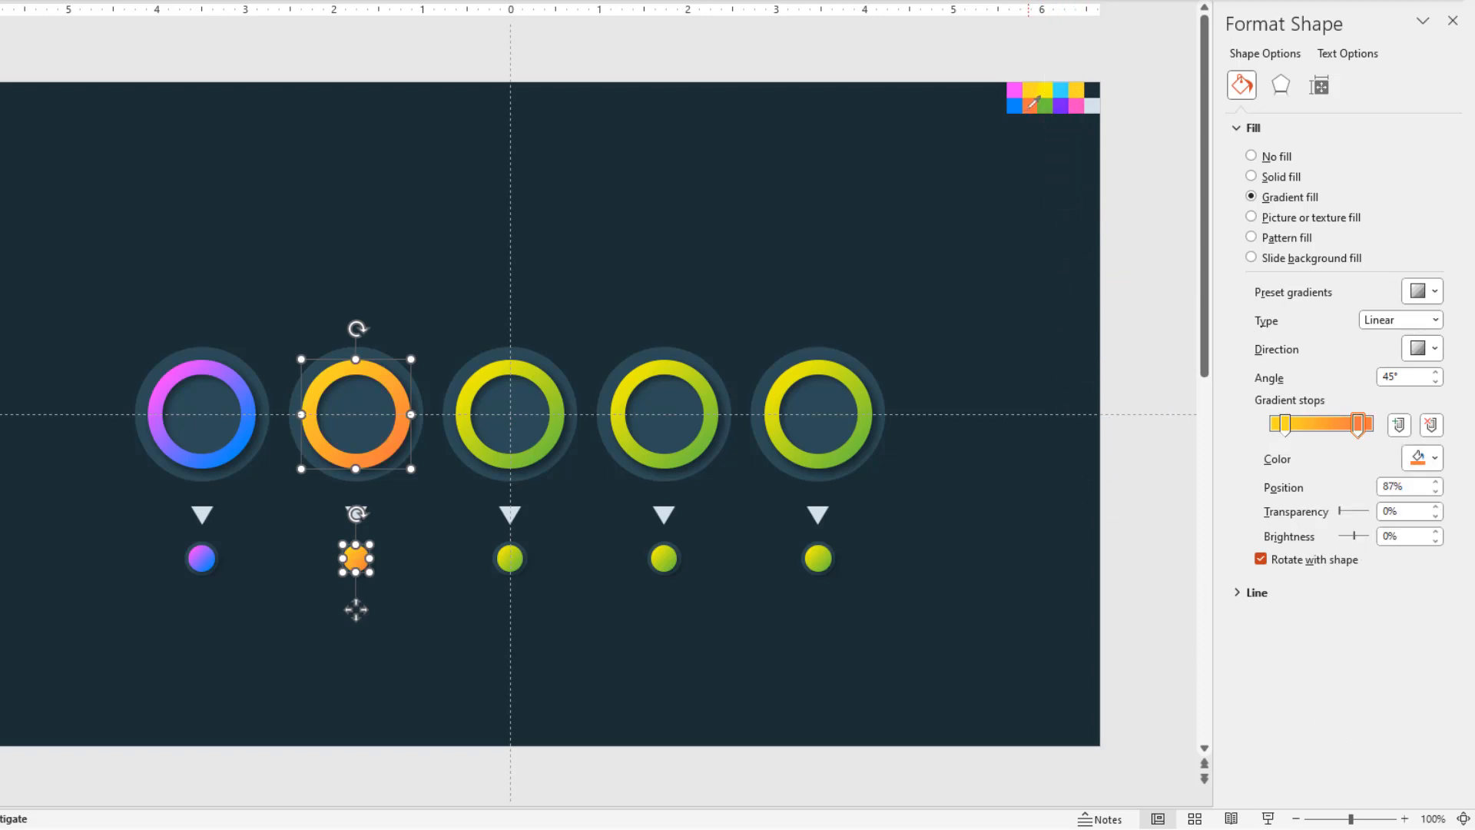
- Recolour the gradient of the fourth ring and its small circle from light blue to purple, sampling the fourth column of palette swatches
left_click(702, 381)
left_click(664, 563, "shift")
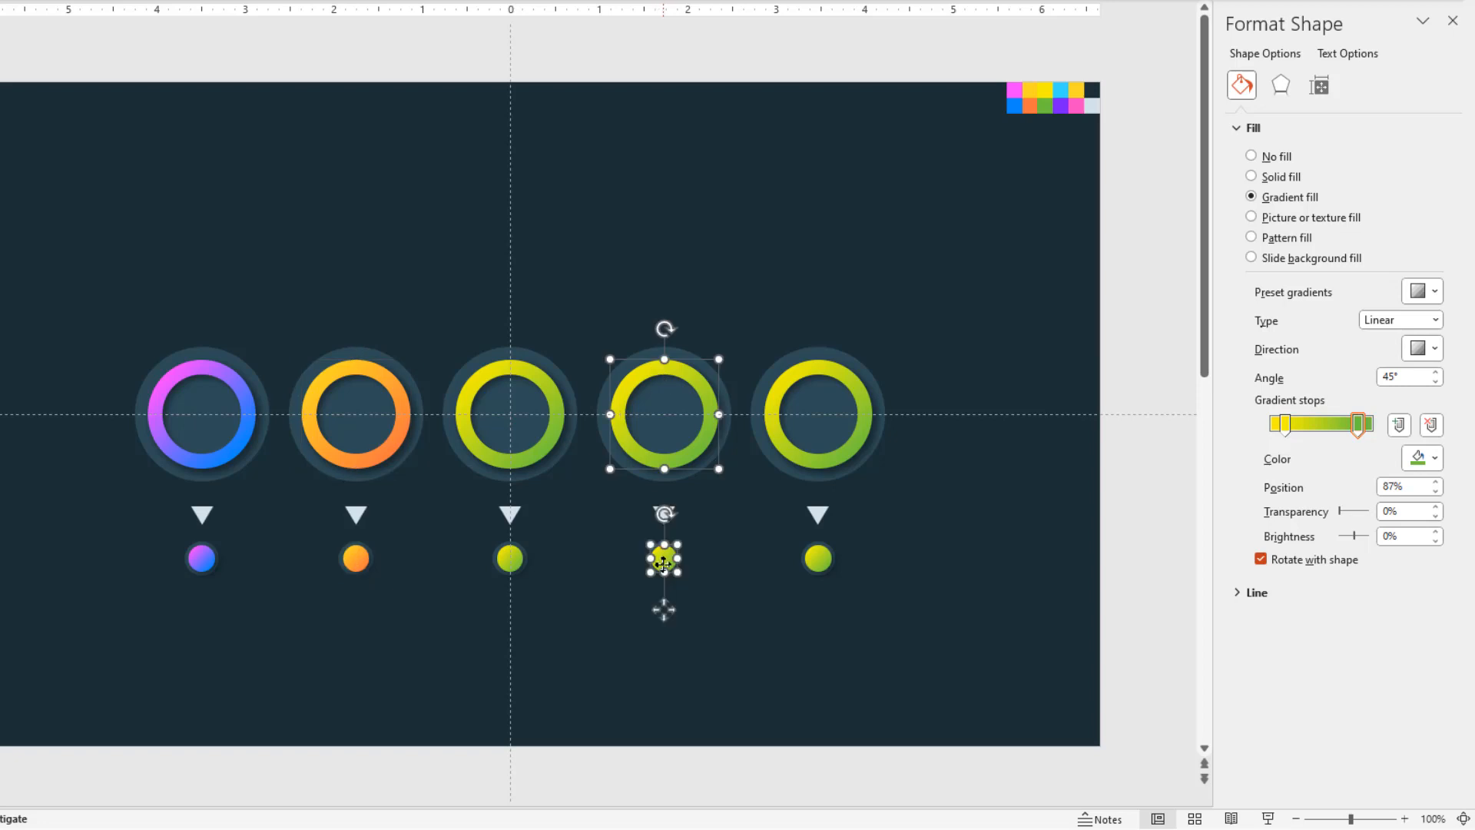
left_click(1284, 424)
left_click(1433, 459)
left_click(1344, 737)
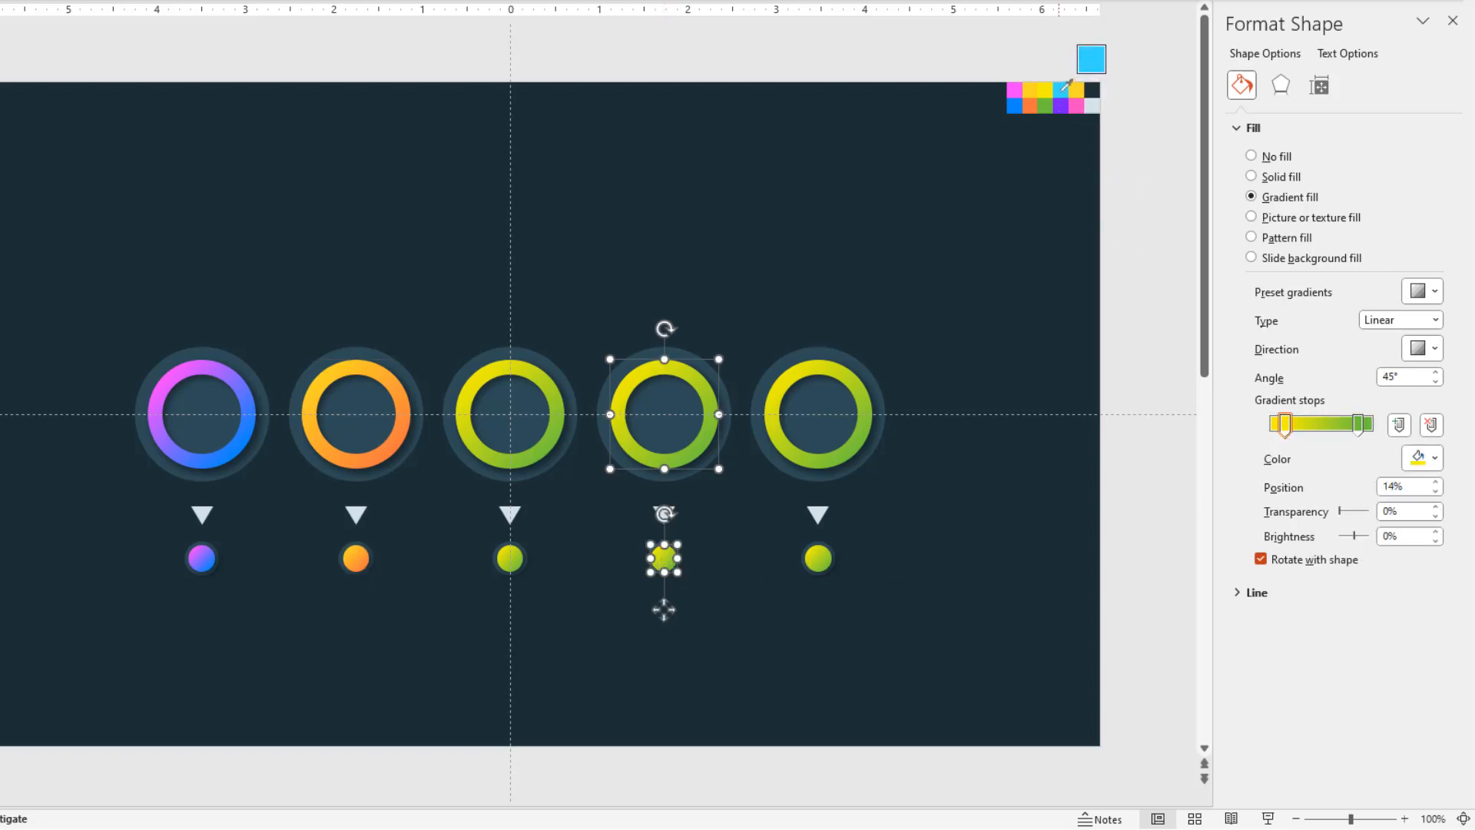
left_click(1063, 89)
left_click(1358, 423)
left_click(1434, 459)
left_click(1344, 737)
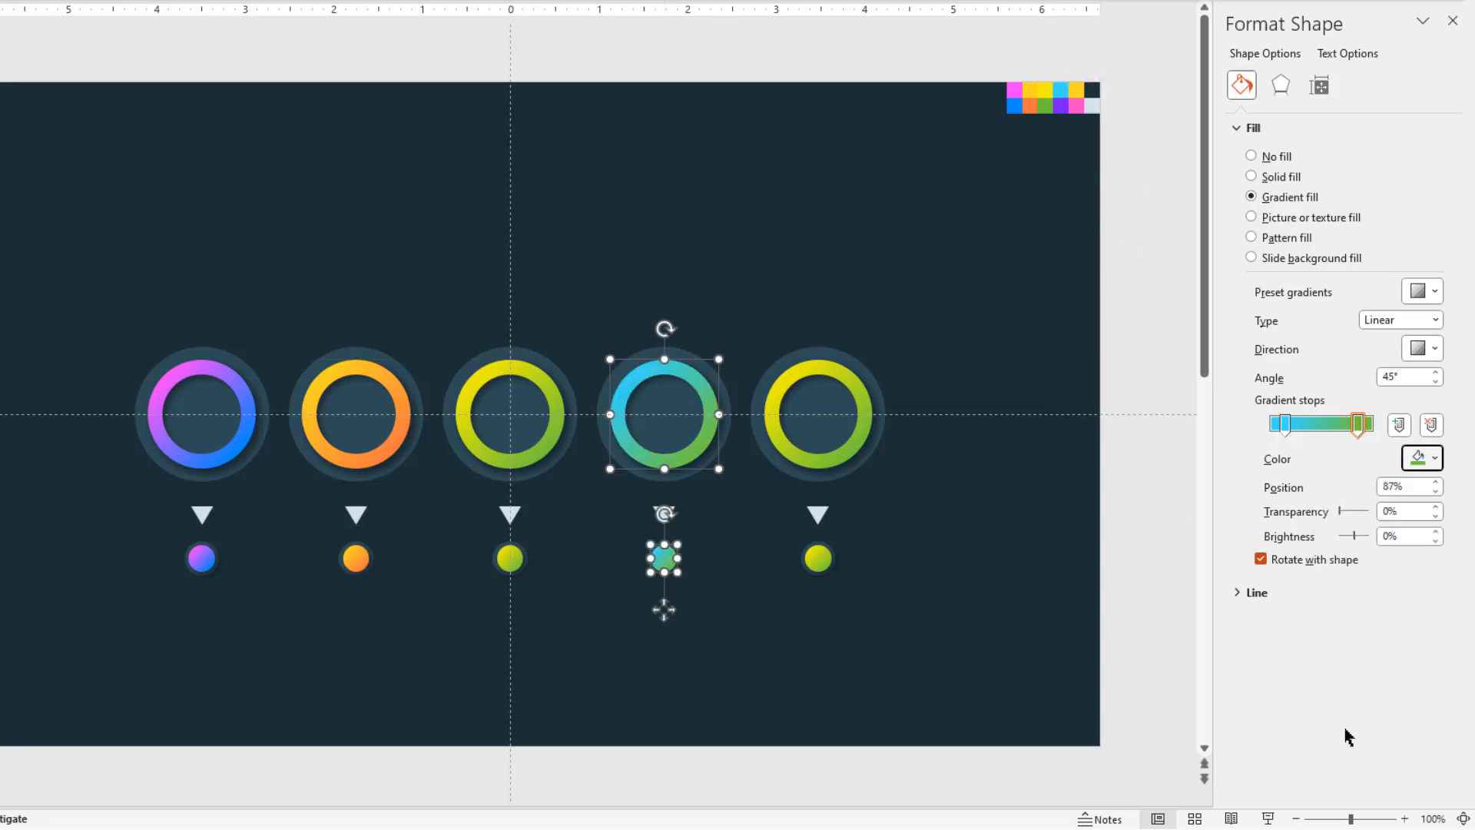
left_click(1062, 104)
left_click(938, 317)
- Recolour the gradient of the fifth ring and its small circle from yellow to pink, sampling the fifth column of palette swatches
left_click(842, 370)
left_click(822, 553, "shift")
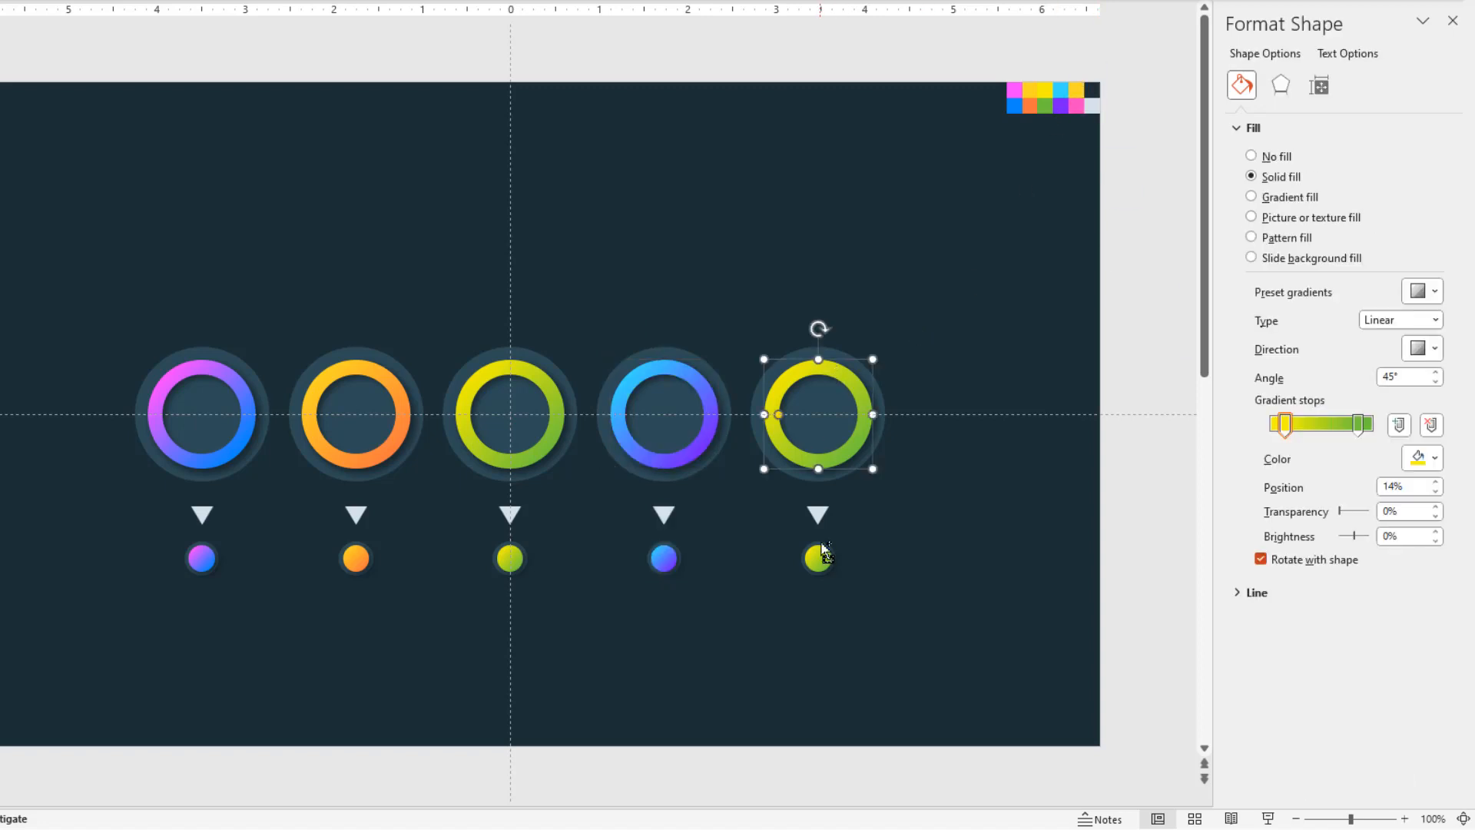
left_click(1433, 459)
left_click(1375, 738)
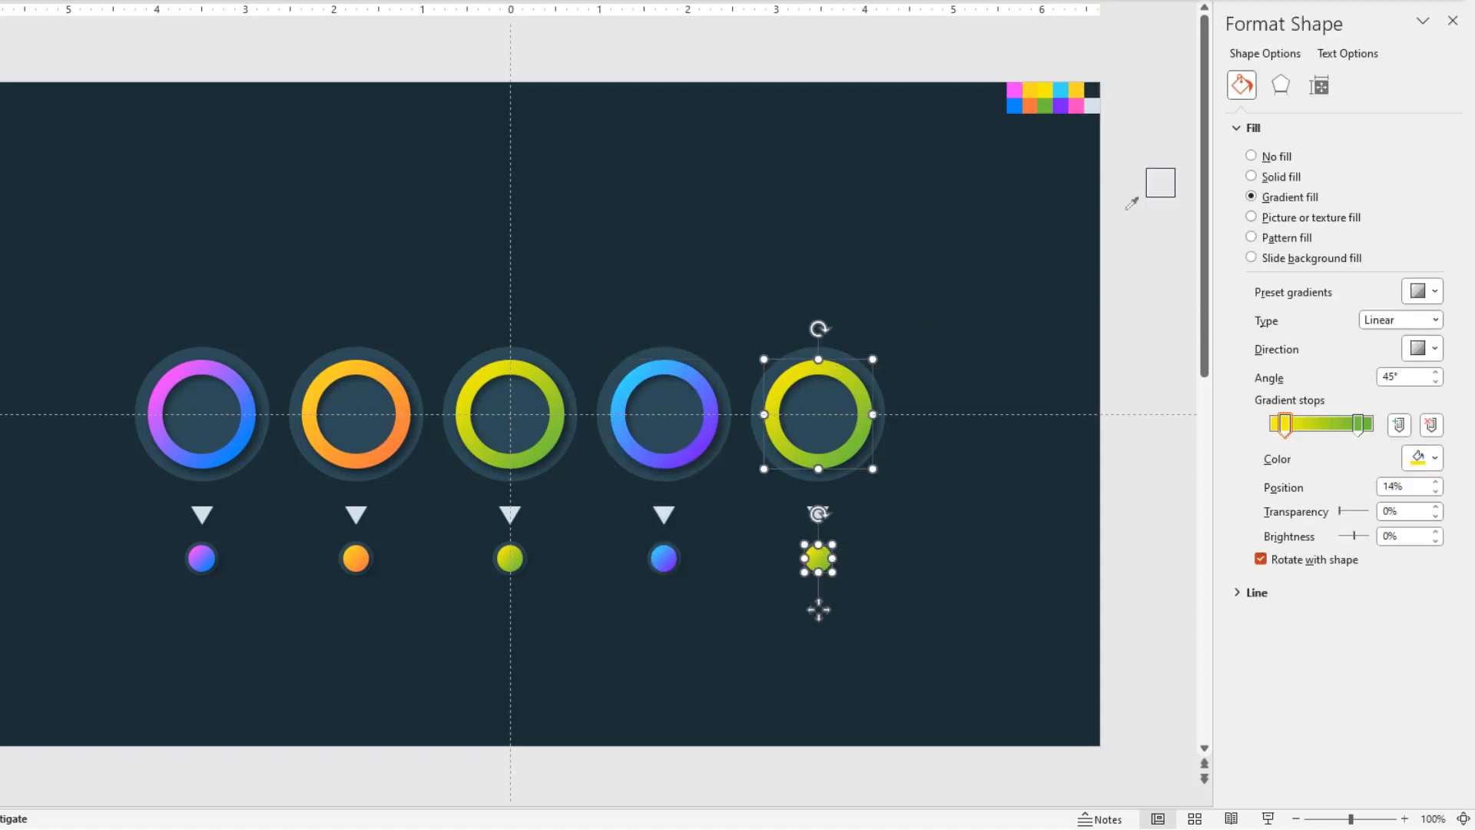
left_click(1080, 90)
left_click(1358, 423)
left_click(1434, 459)
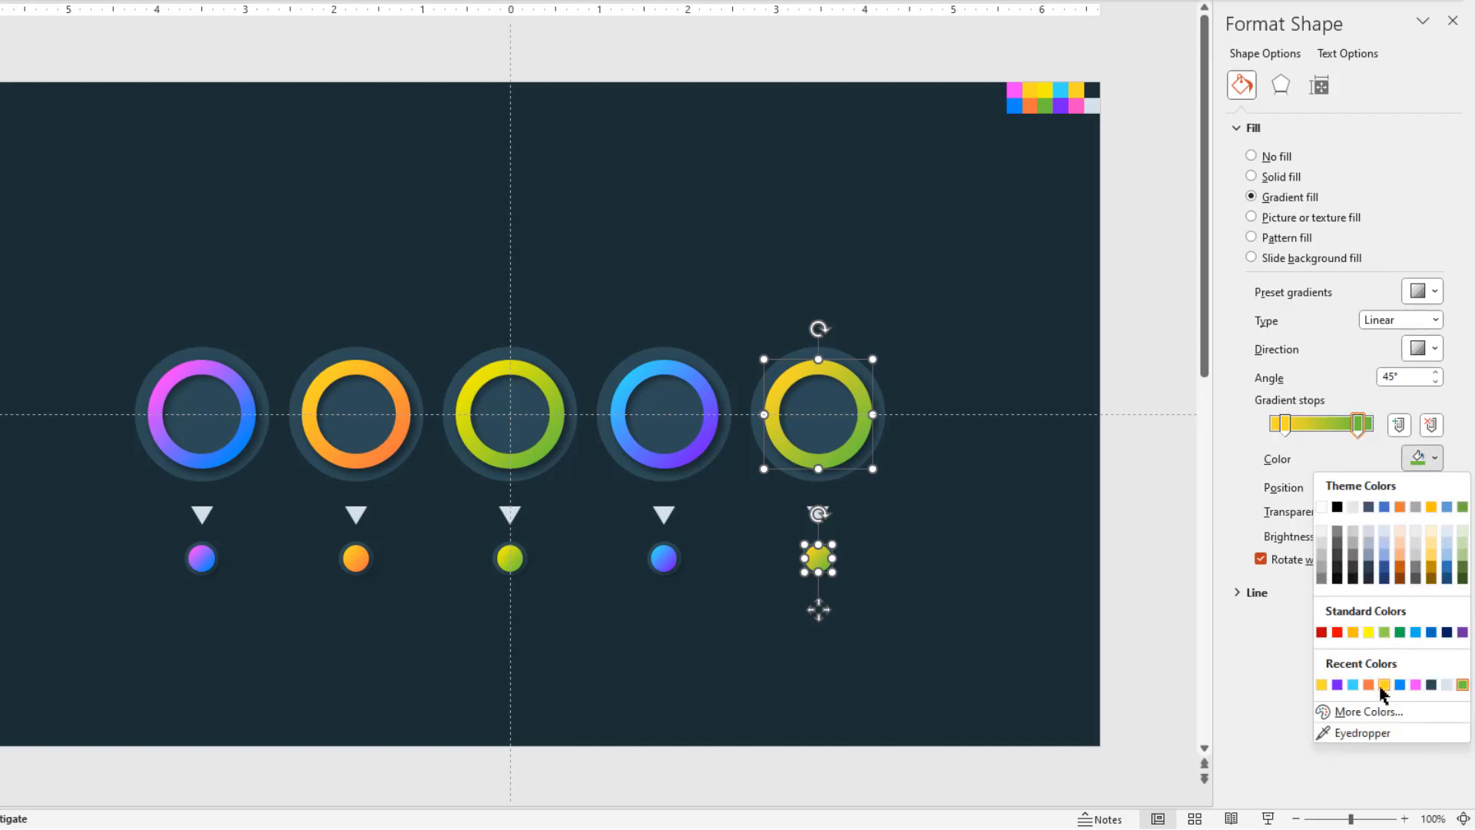
left_click(1362, 732)
left_click(1079, 103)
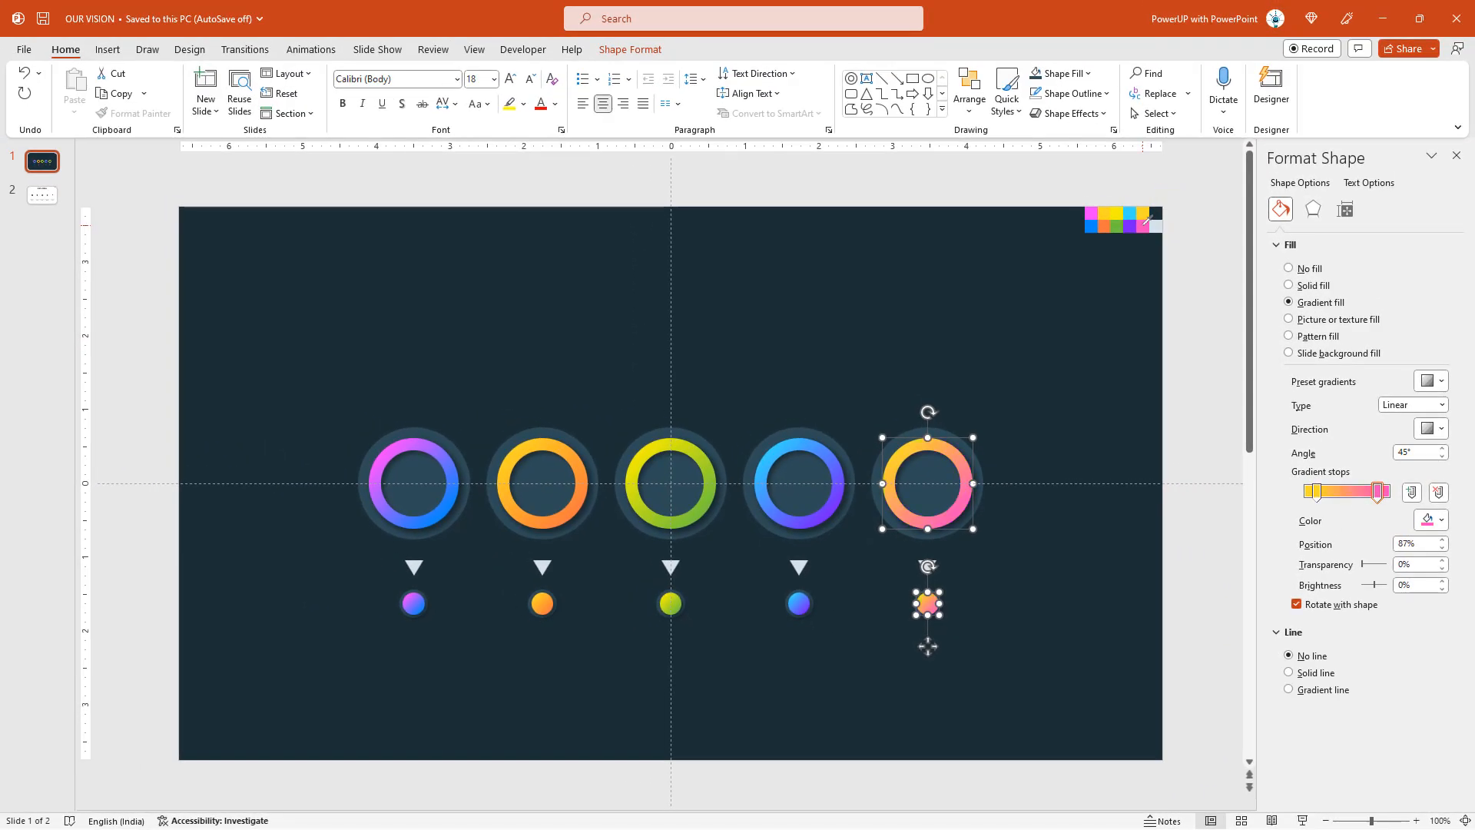
left_click(597, 391)
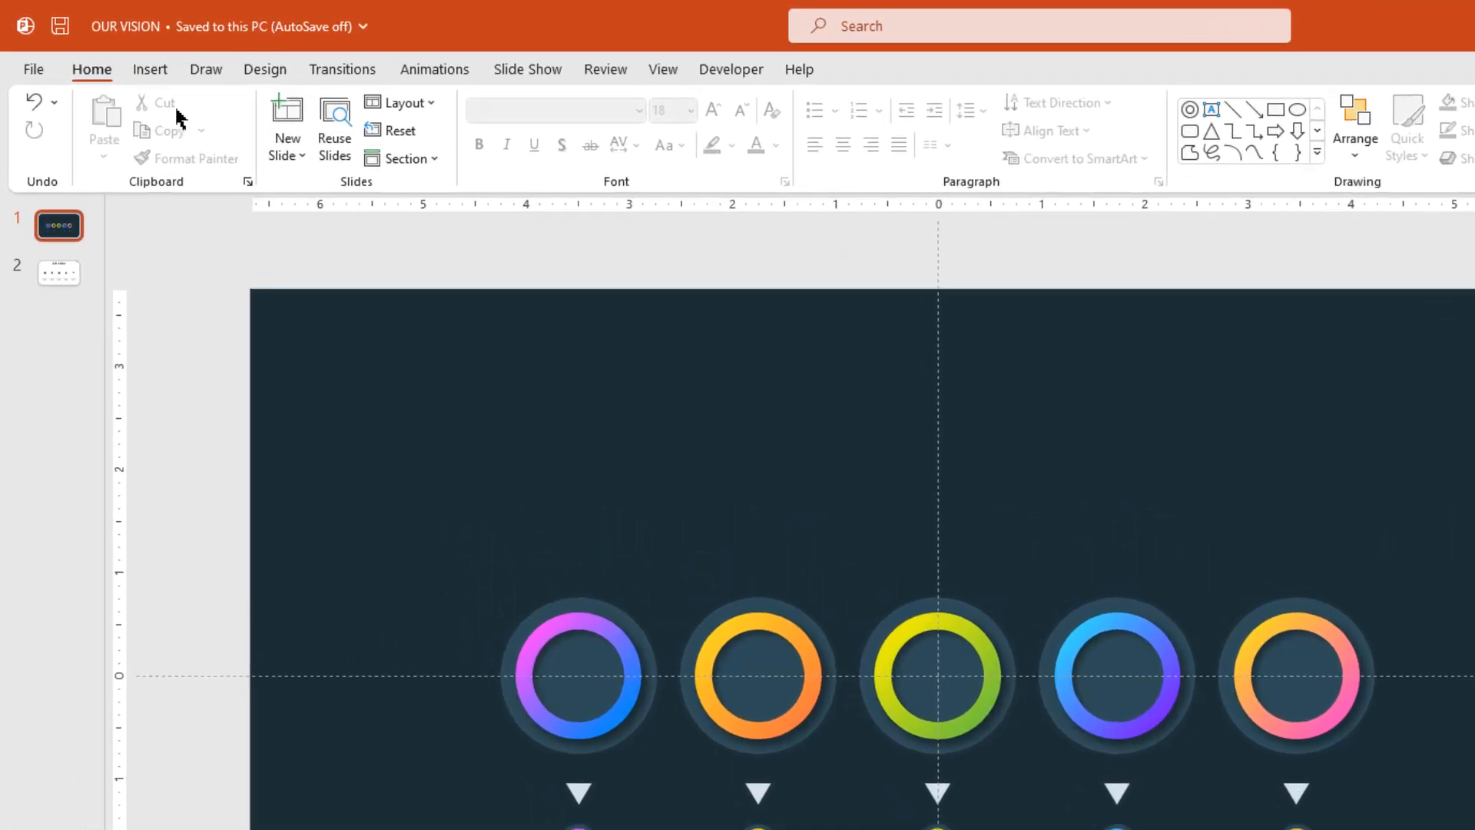
- Draw a horizontal line about 8.89" long through the row of small circles and centre it horizontally on the slide
left_click(108, 50)
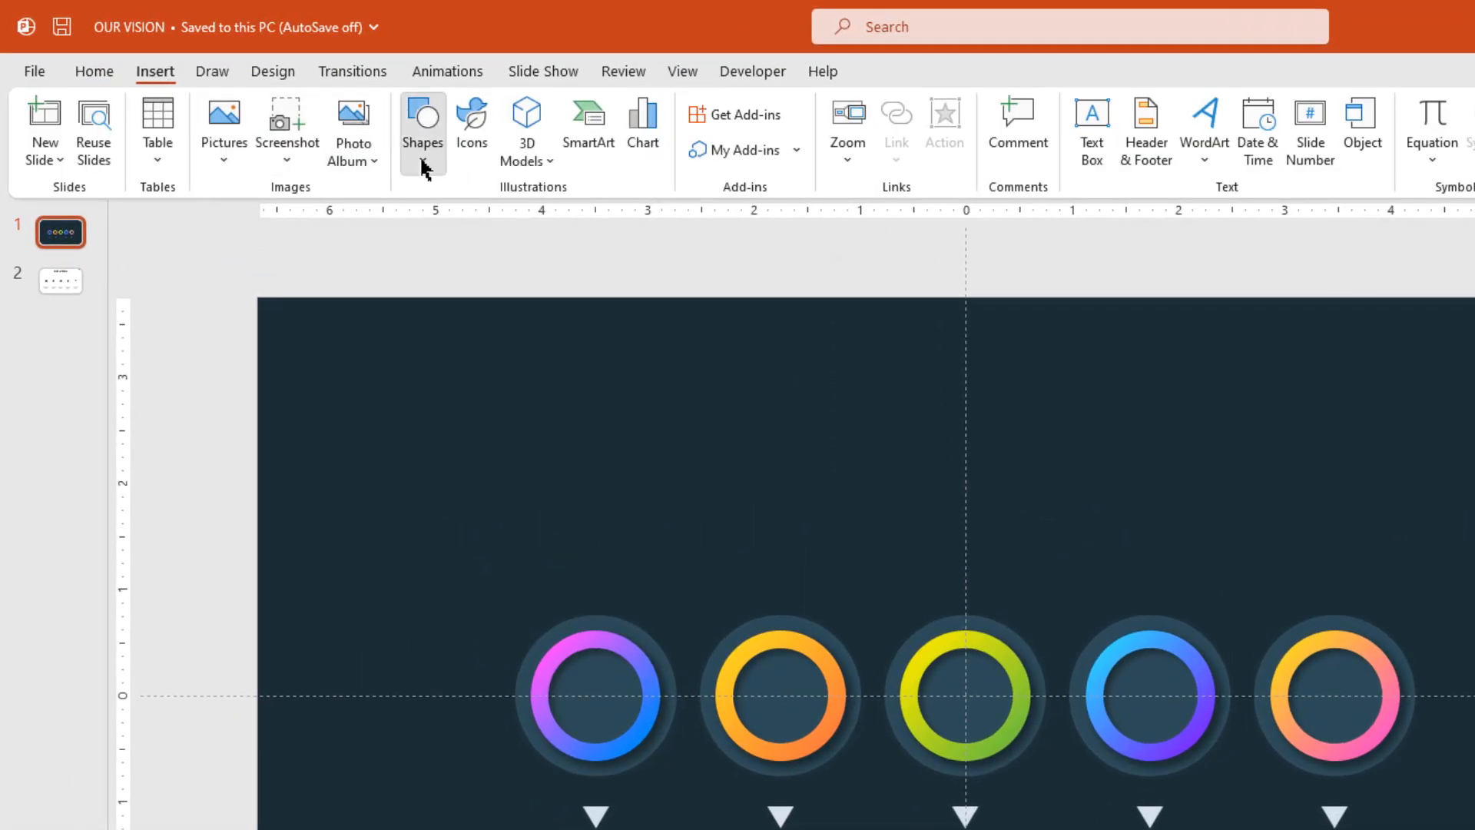
left_click(419, 155)
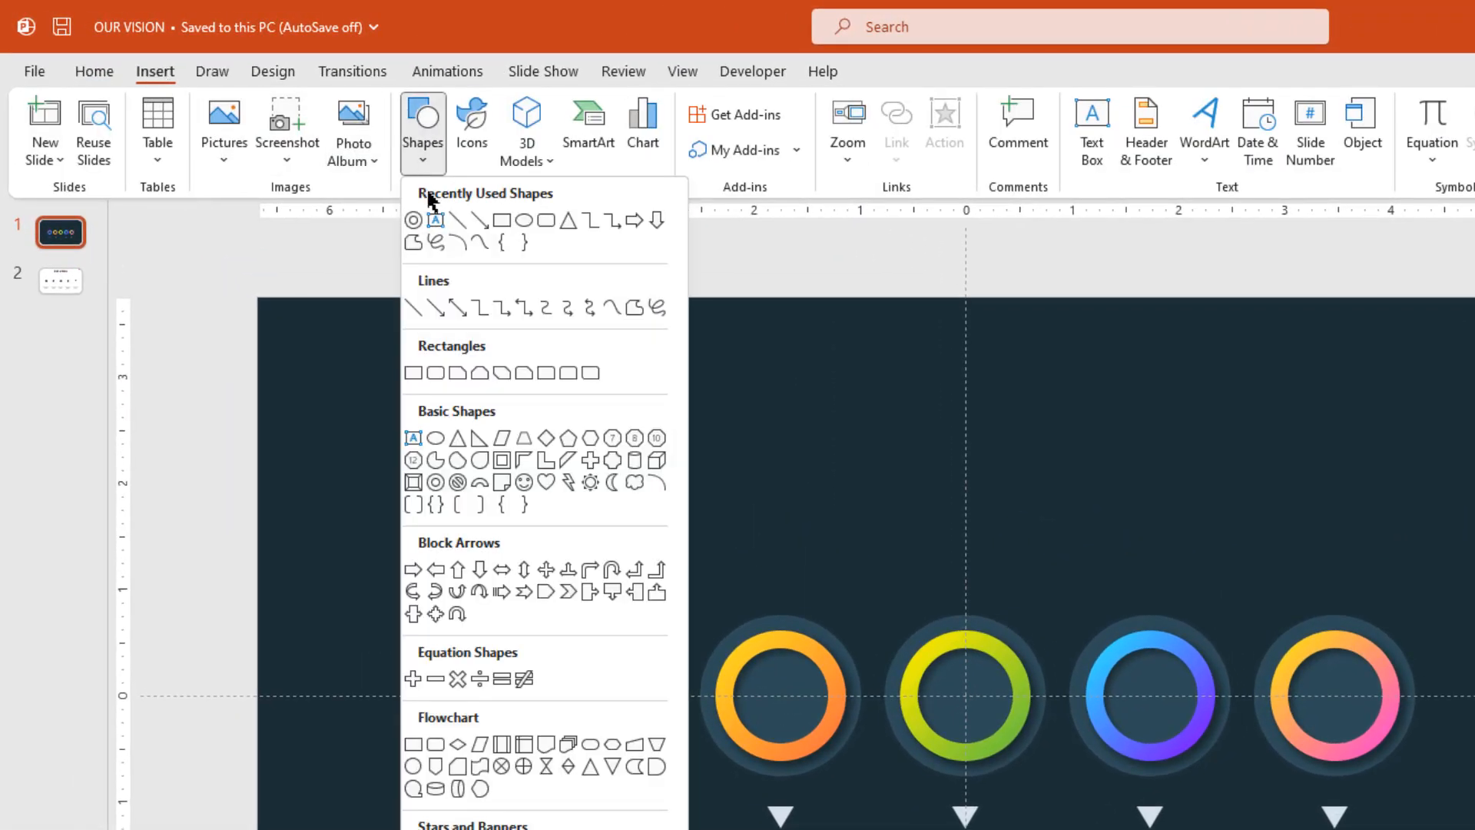
left_click(459, 221)
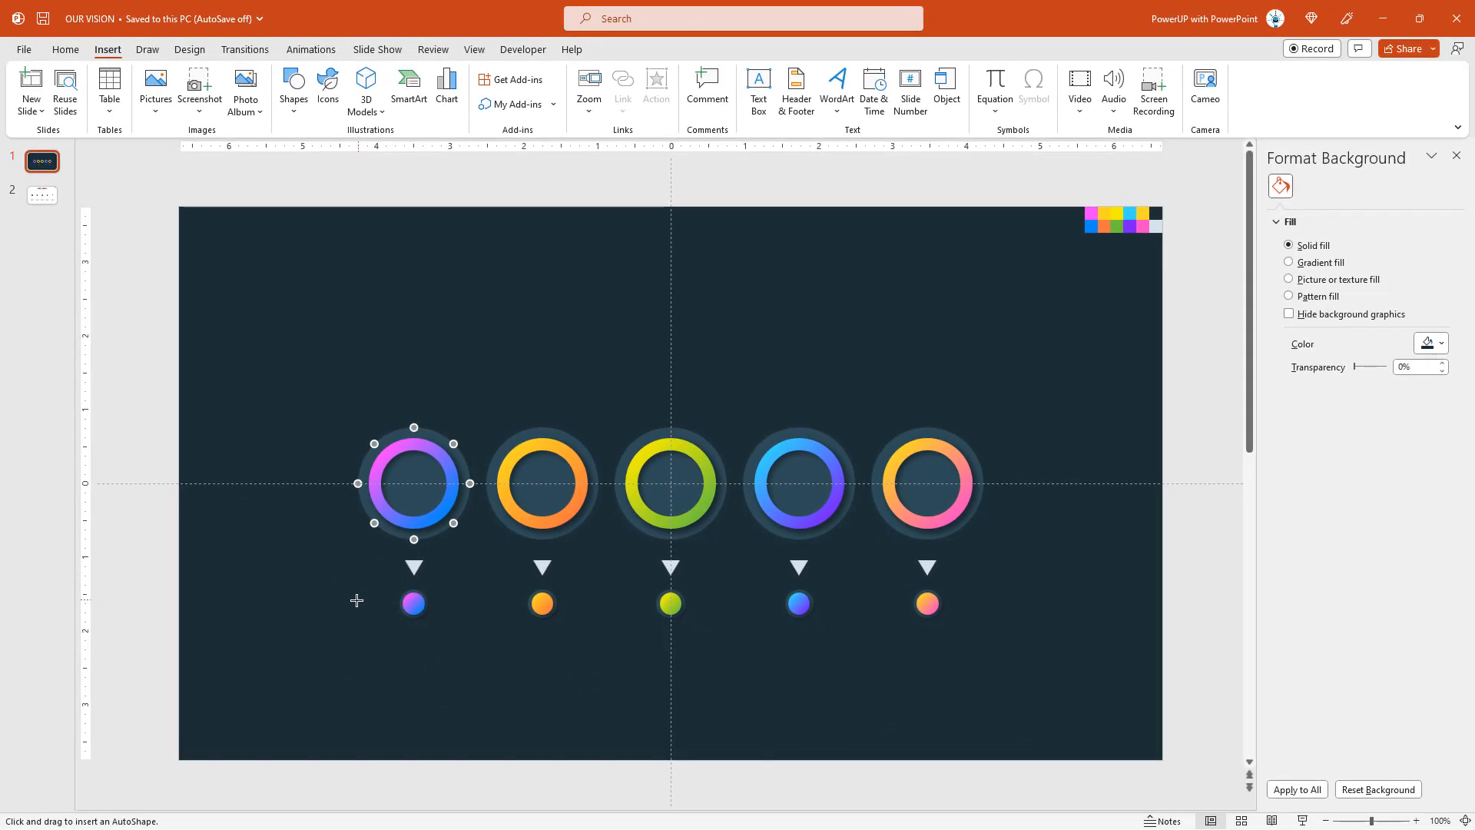
left_click_drag(345, 604, 1000, 605)
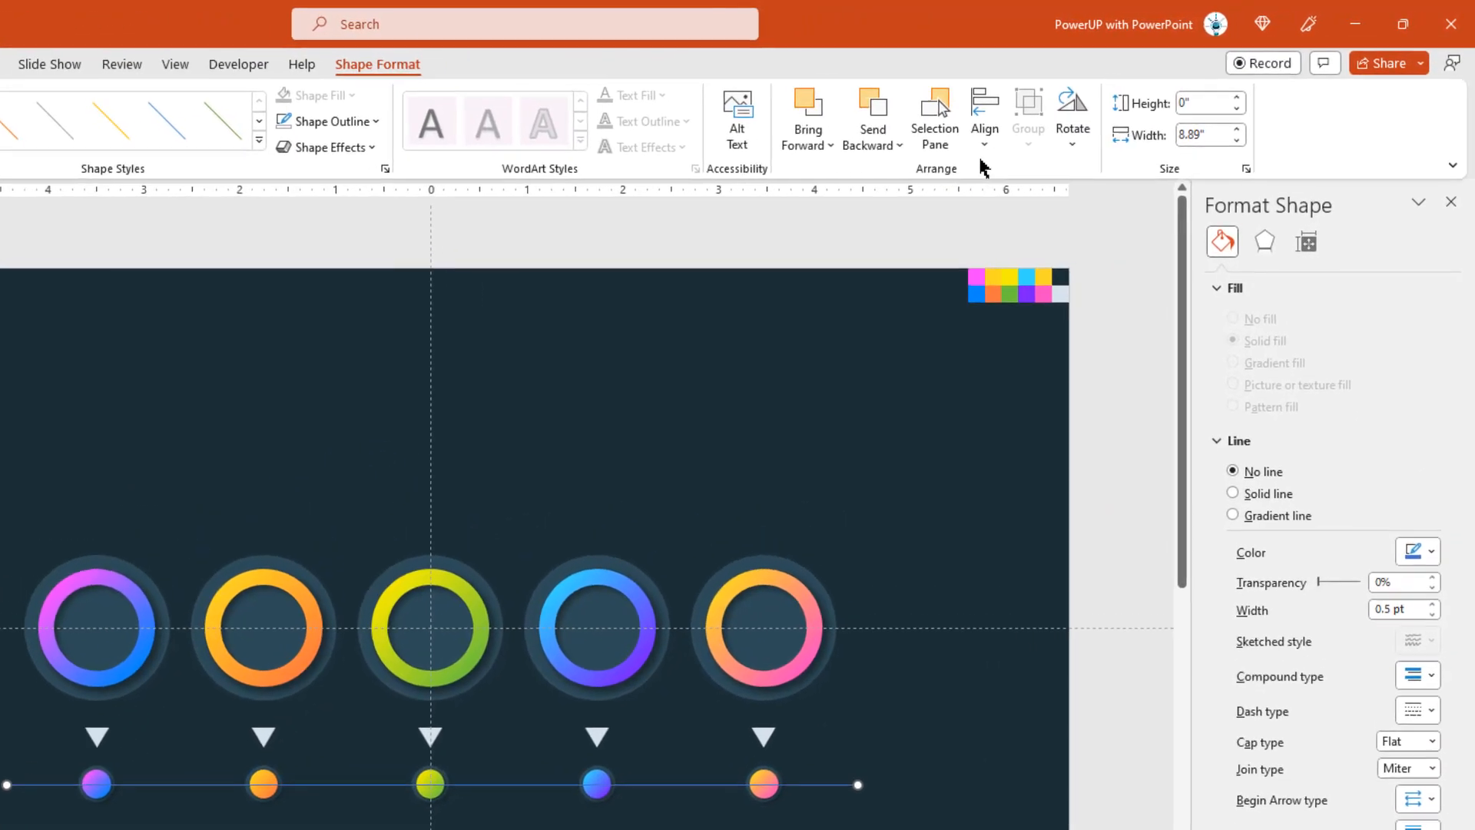
left_click(1097, 107)
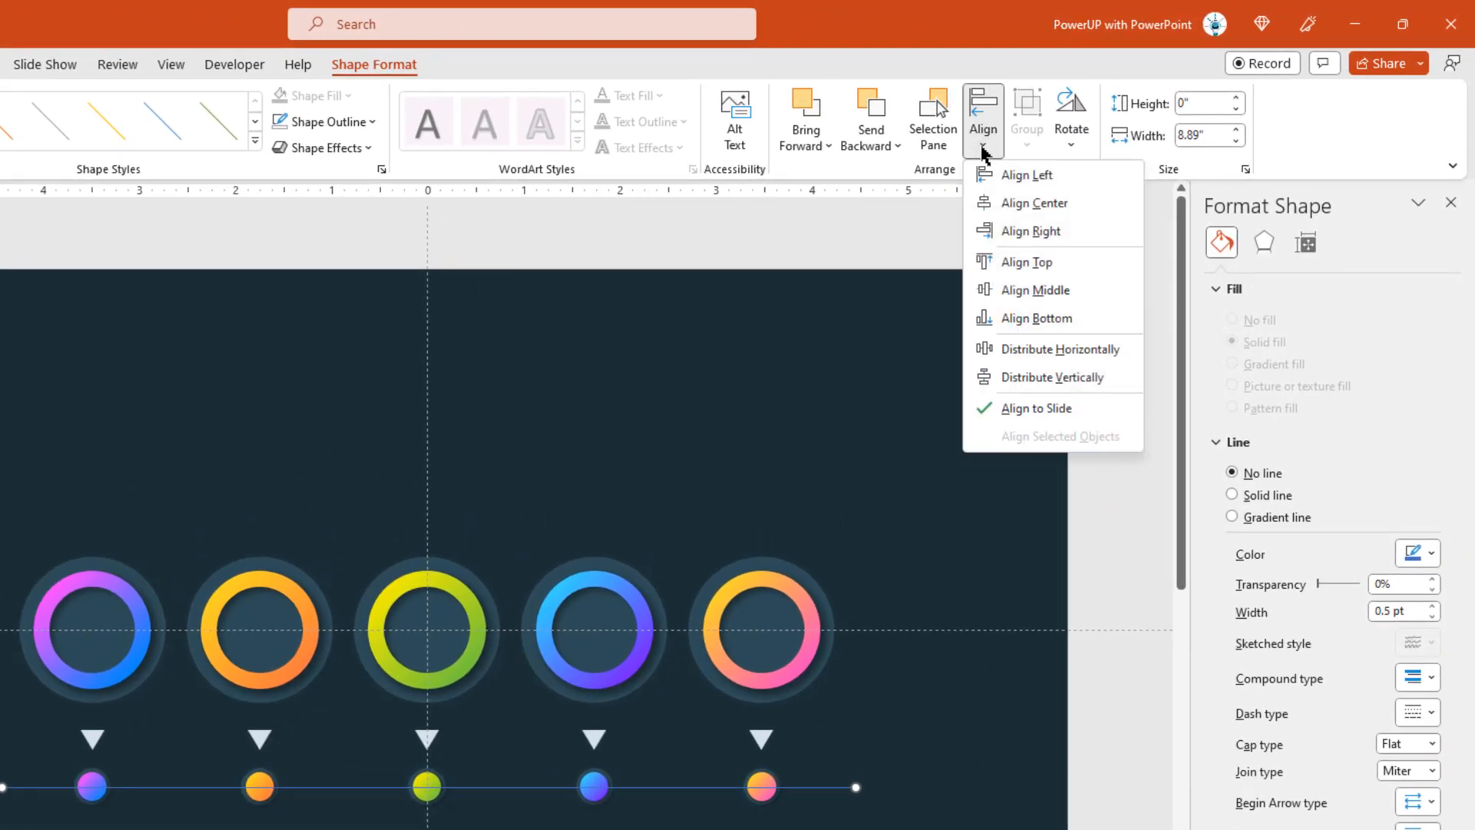
left_click(1005, 204)
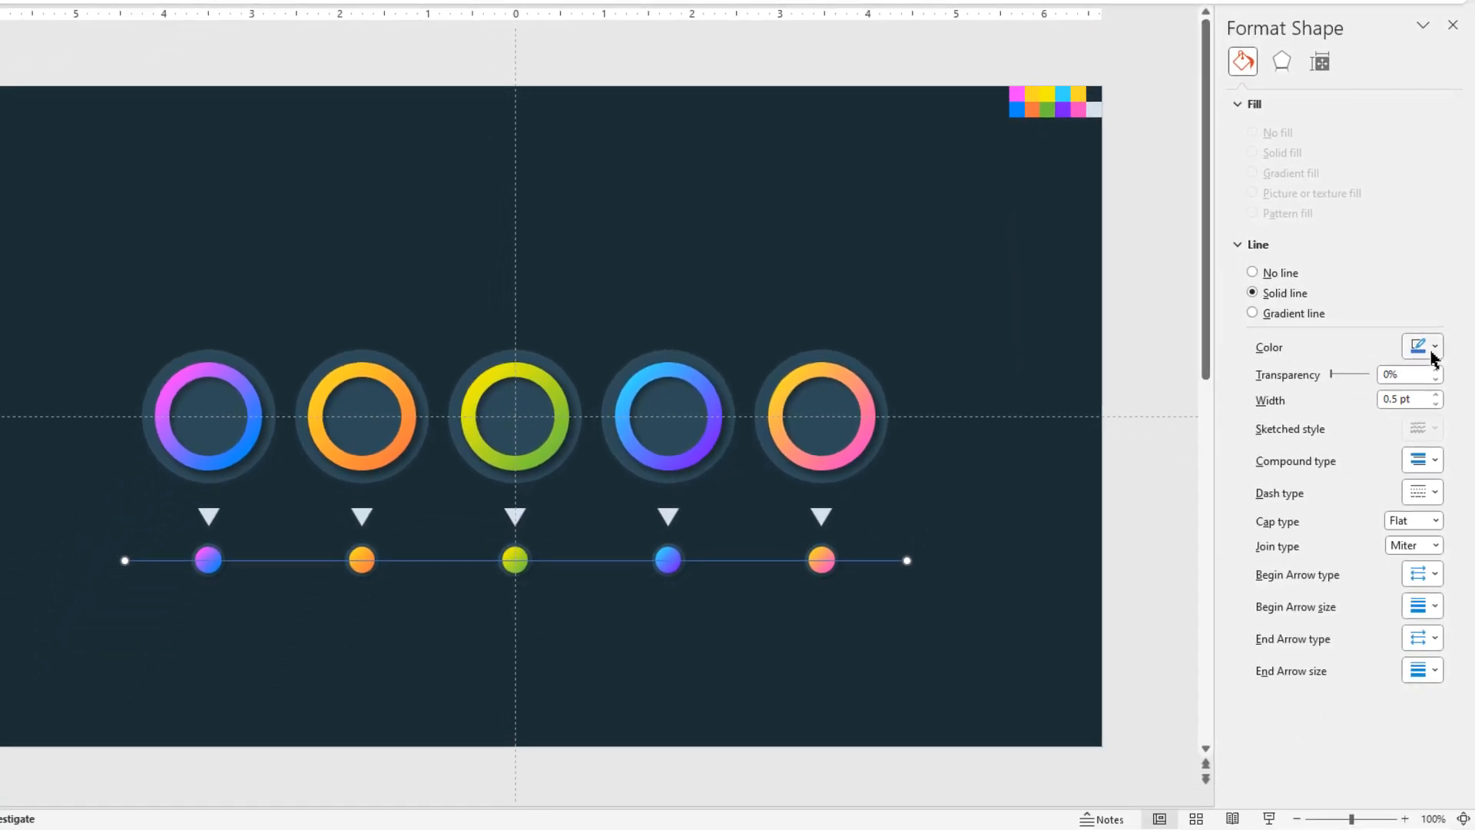
- Colour the line with the sampled light grey palette swatch and set its width to 1.25 pt
left_click(1430, 554)
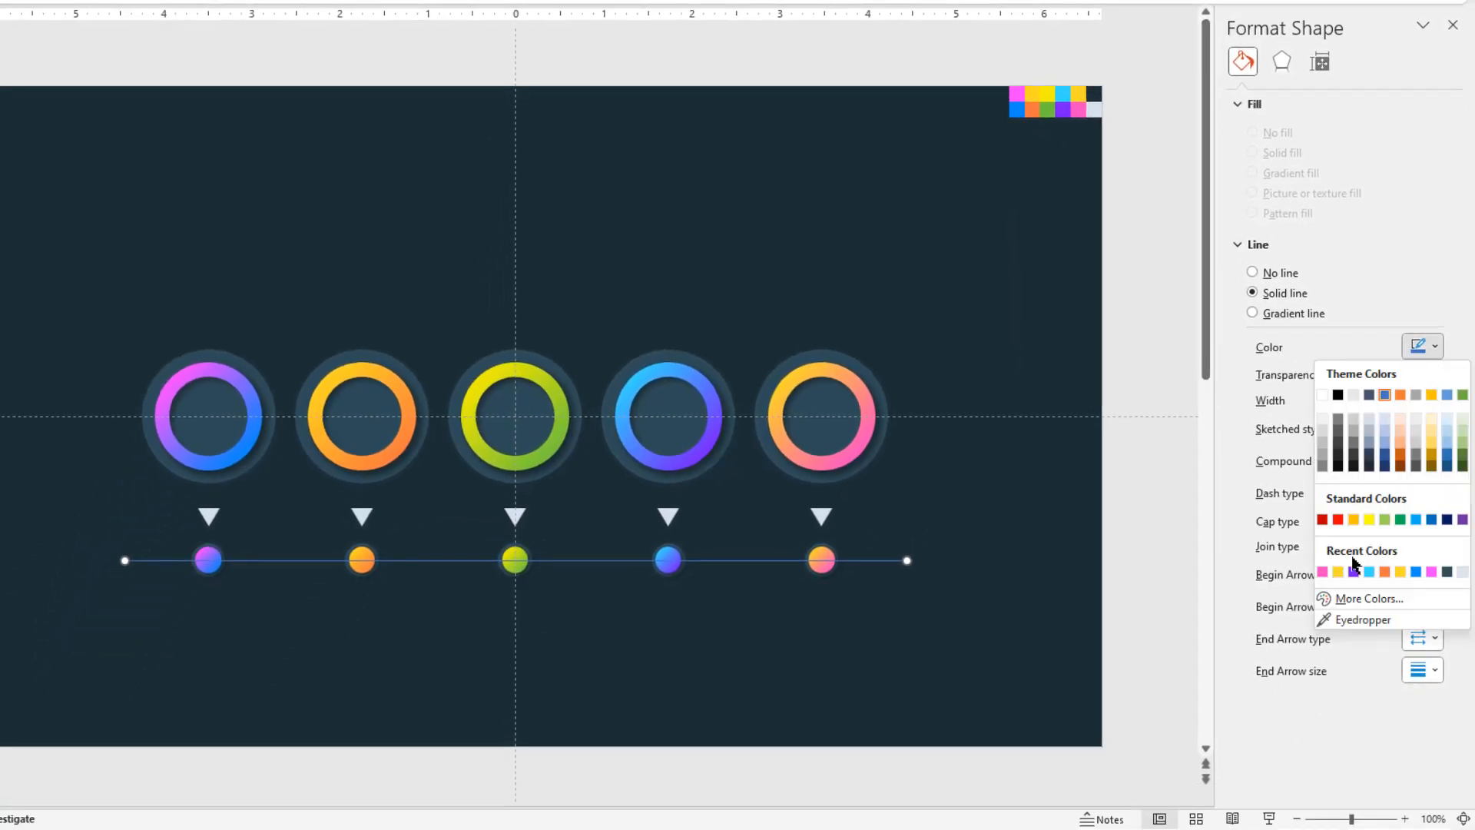
left_click(1344, 619)
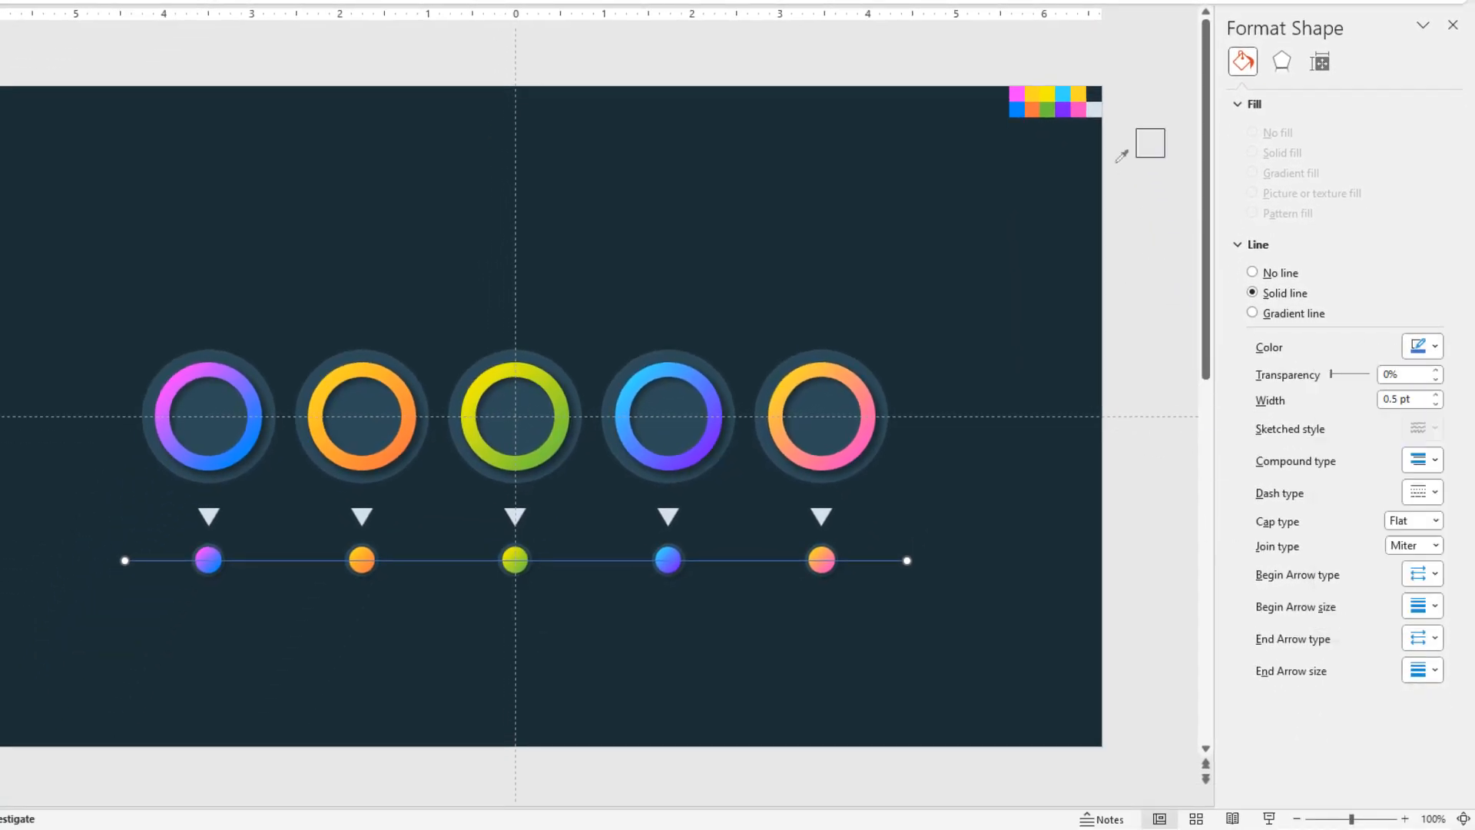
left_click(1098, 108)
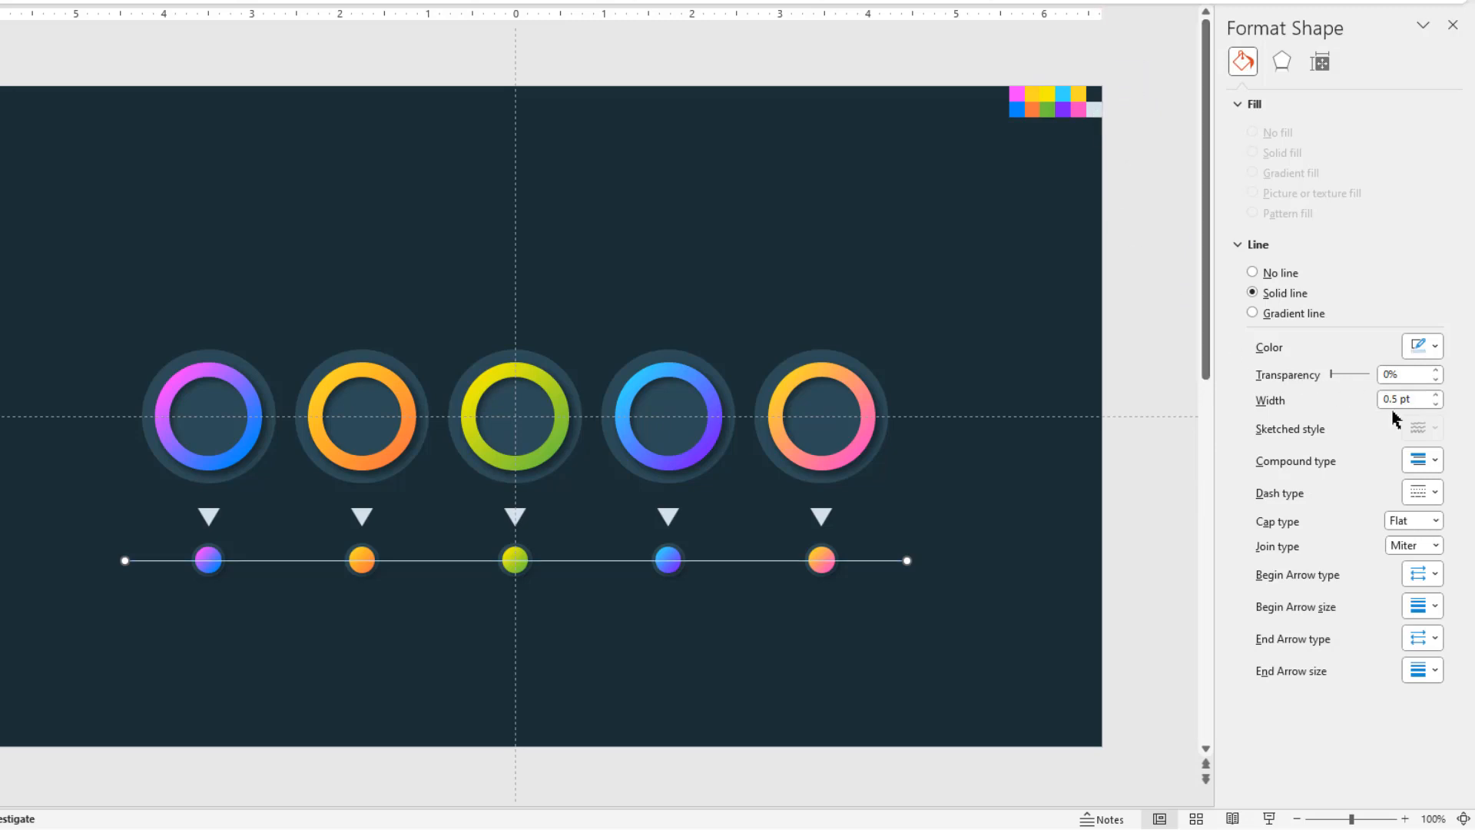
left_click(1436, 394)
left_click(1435, 394)
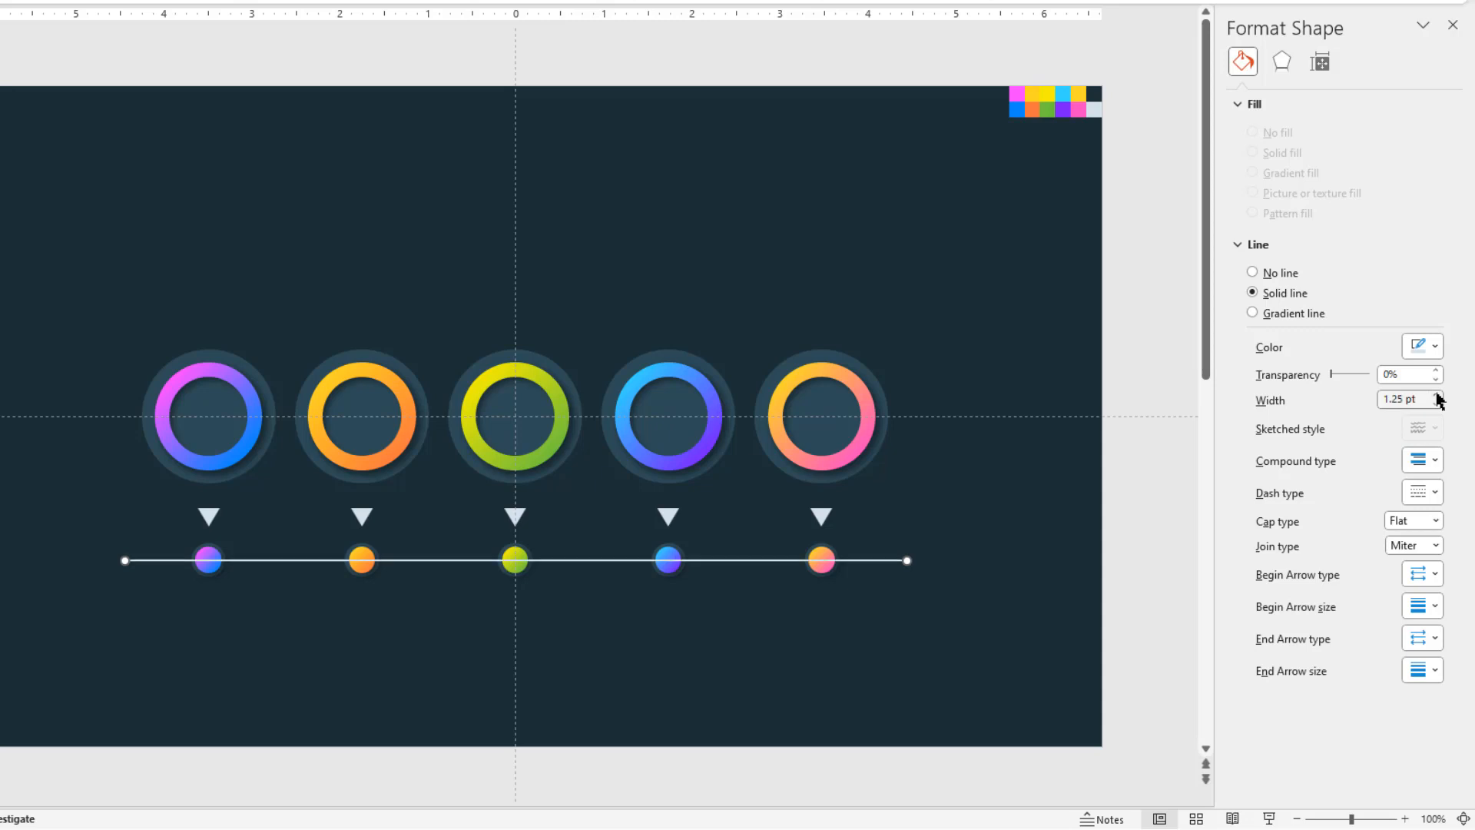
- Give the horizontal line a fine dashed style with the Round cap type
left_click(1439, 488)
left_click(1416, 544)
left_click(1433, 522)
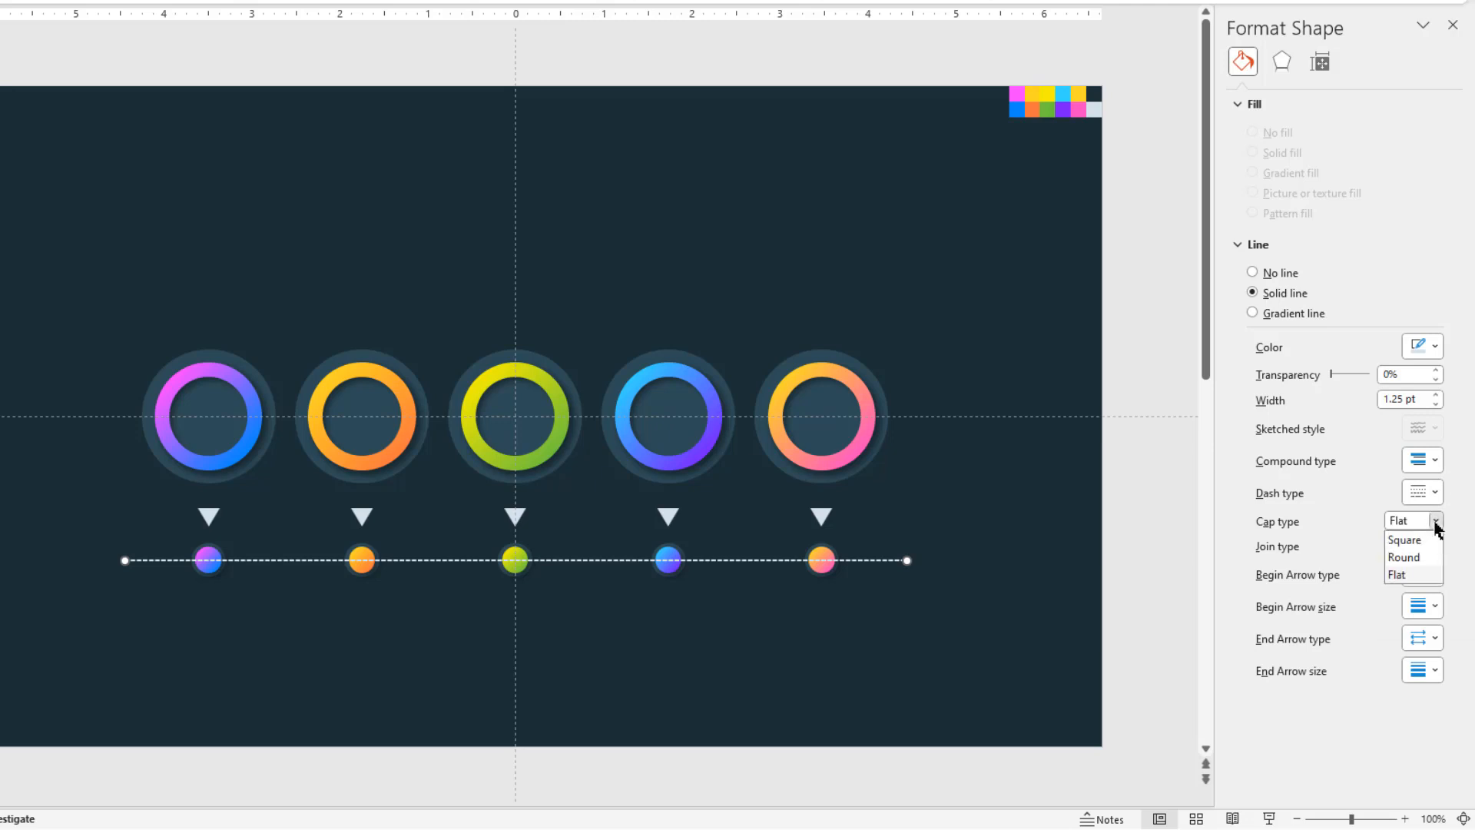
left_click(1409, 559)
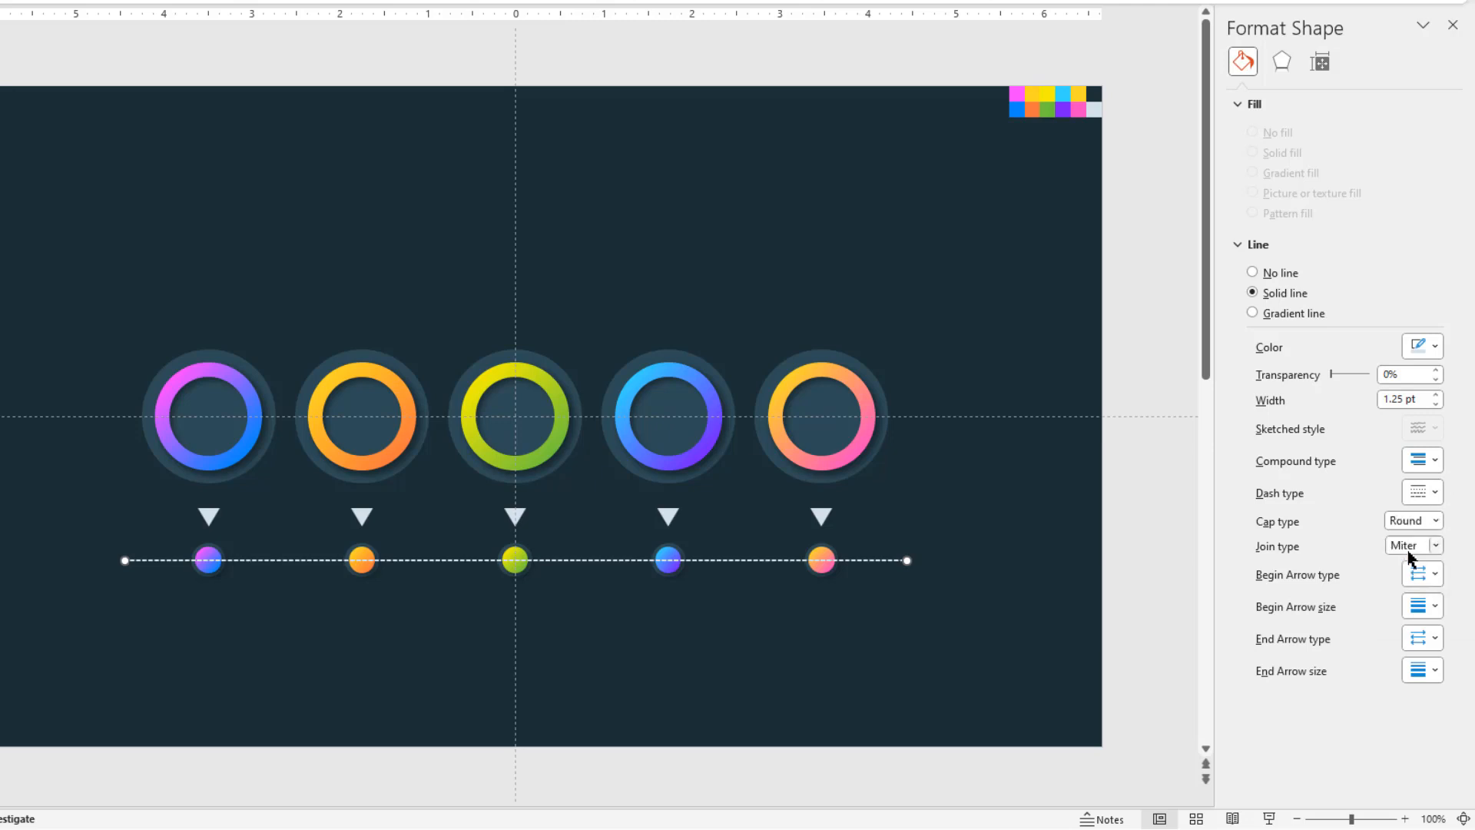
- Give the dashed horizontal line round oval arrowheads at both its beginning and its end
left_click(1431, 576)
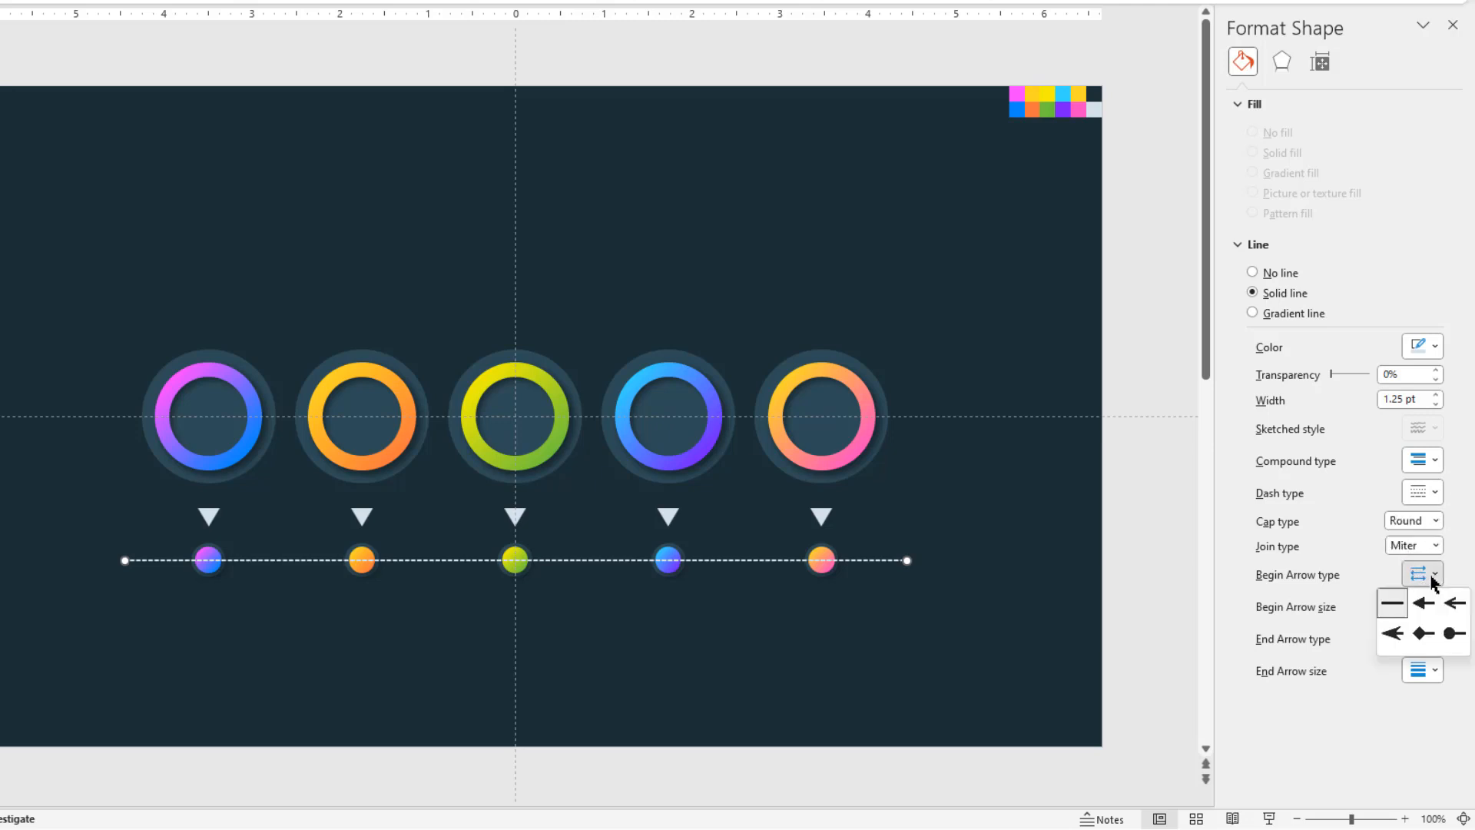
left_click(1449, 633)
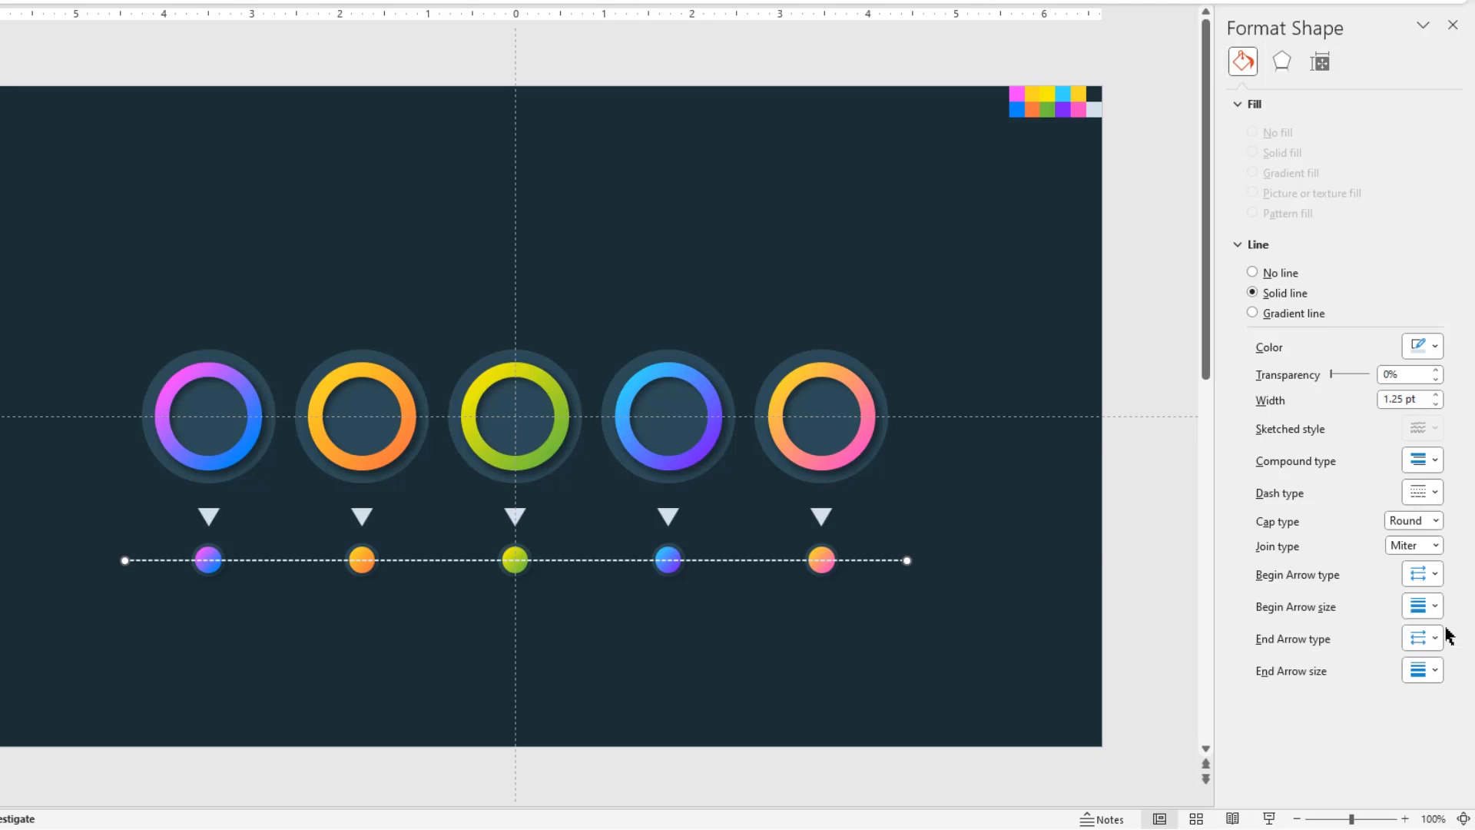
left_click(1436, 644)
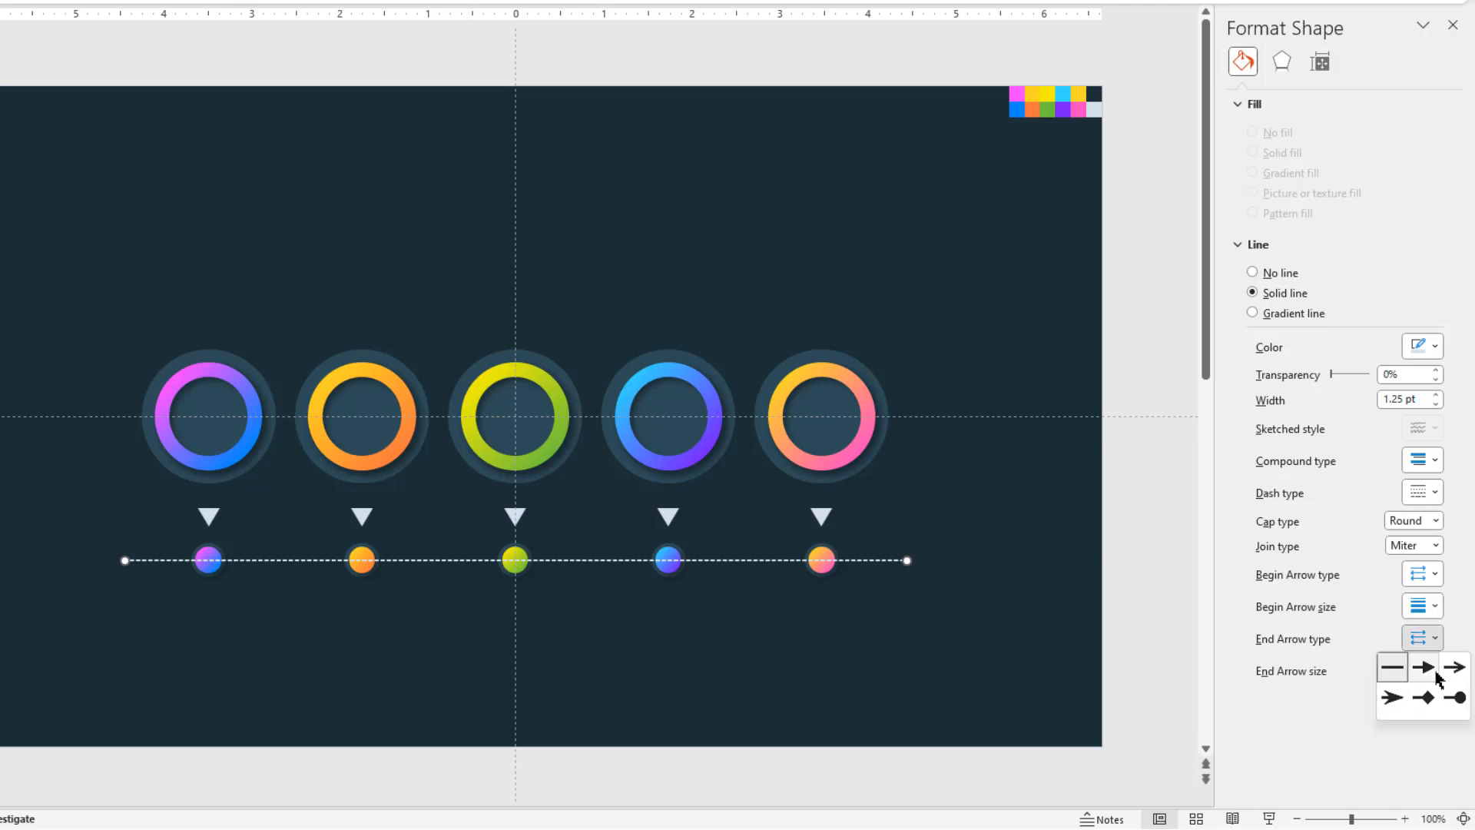
left_click(1452, 691)
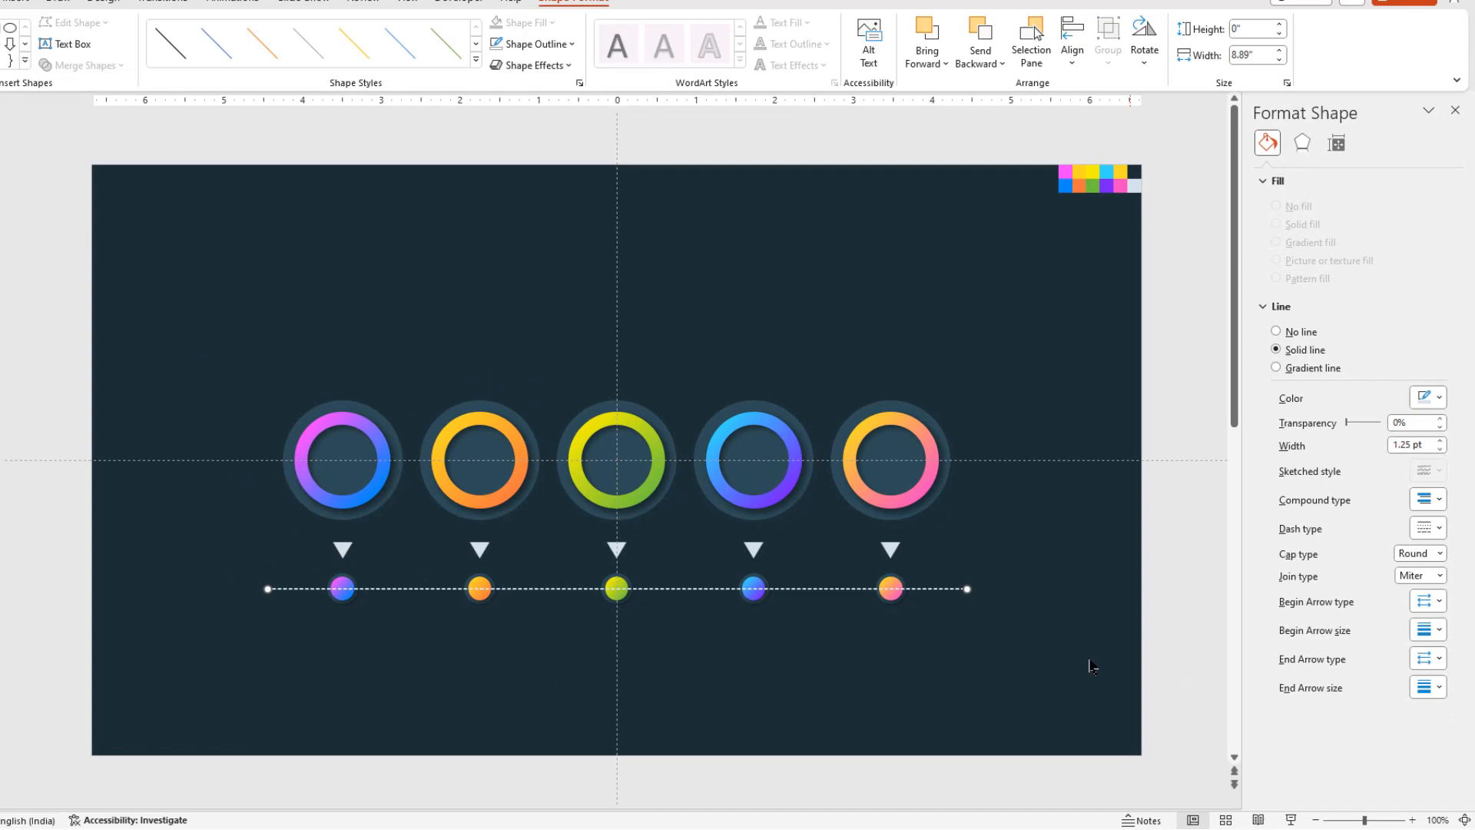
left_click(1092, 667)
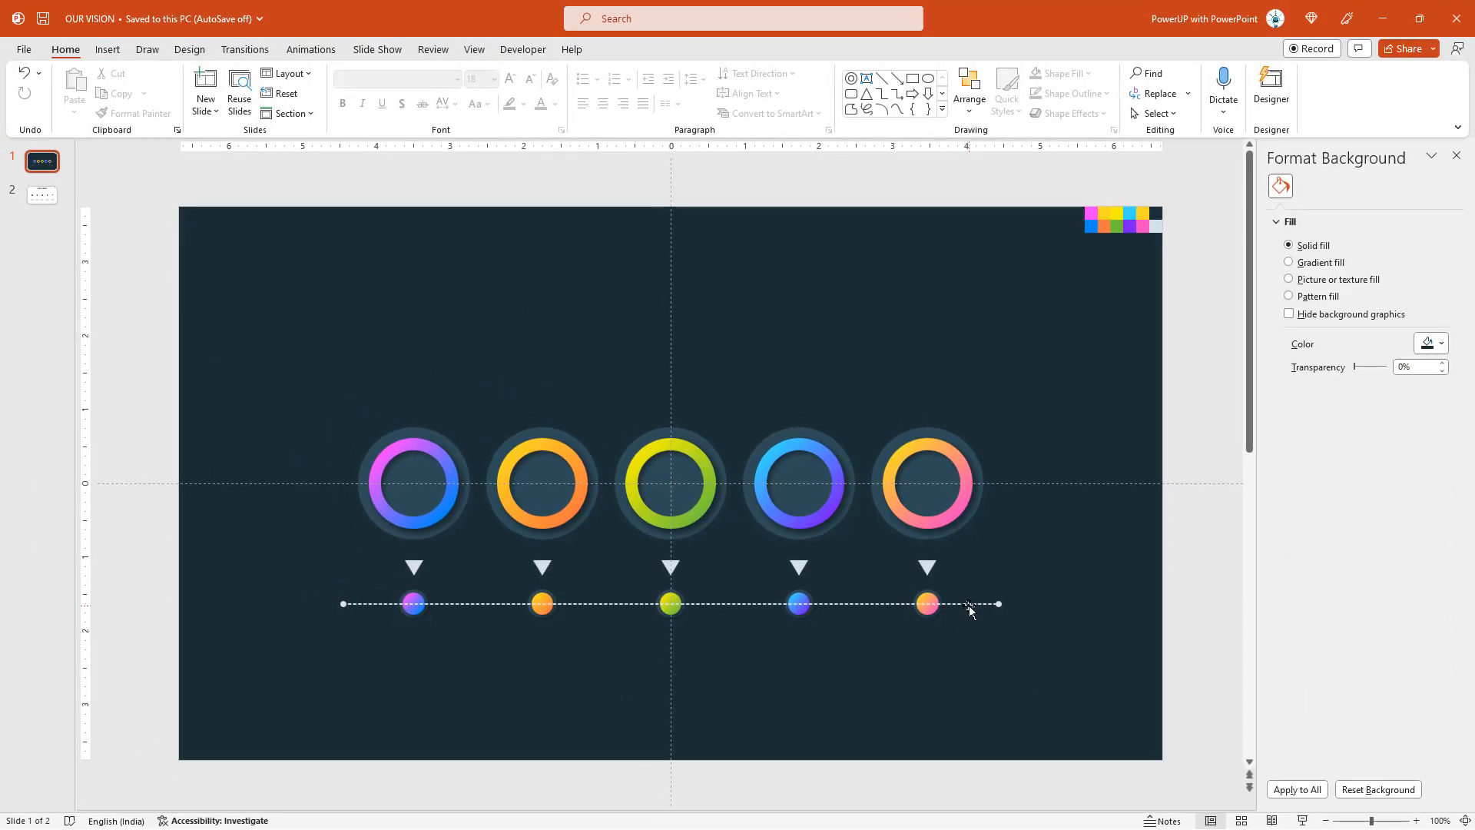
- Send the dashed horizontal line to the back, behind the row of small coloured circles
left_click(969, 605)
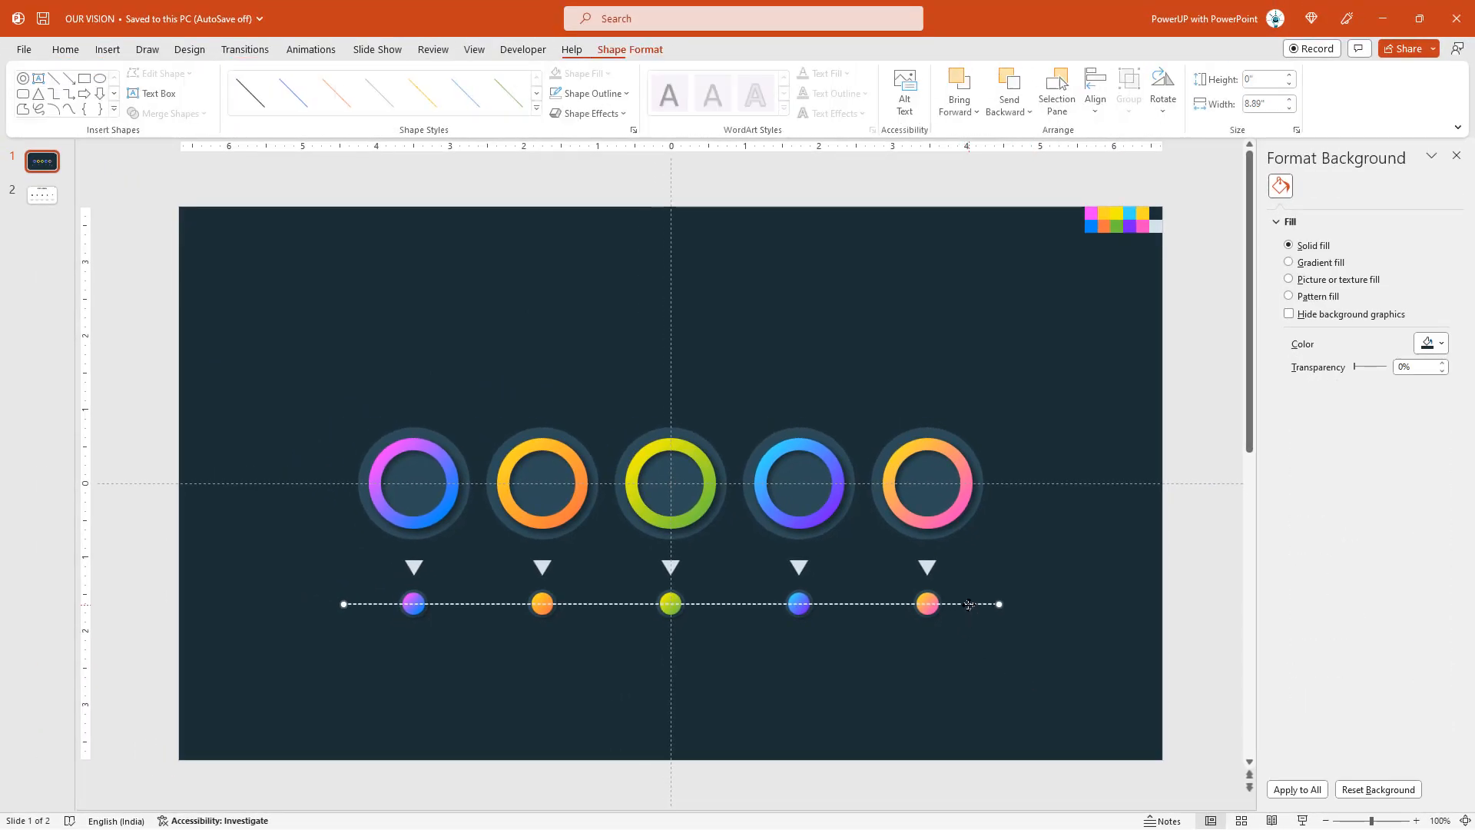
right_click(970, 606)
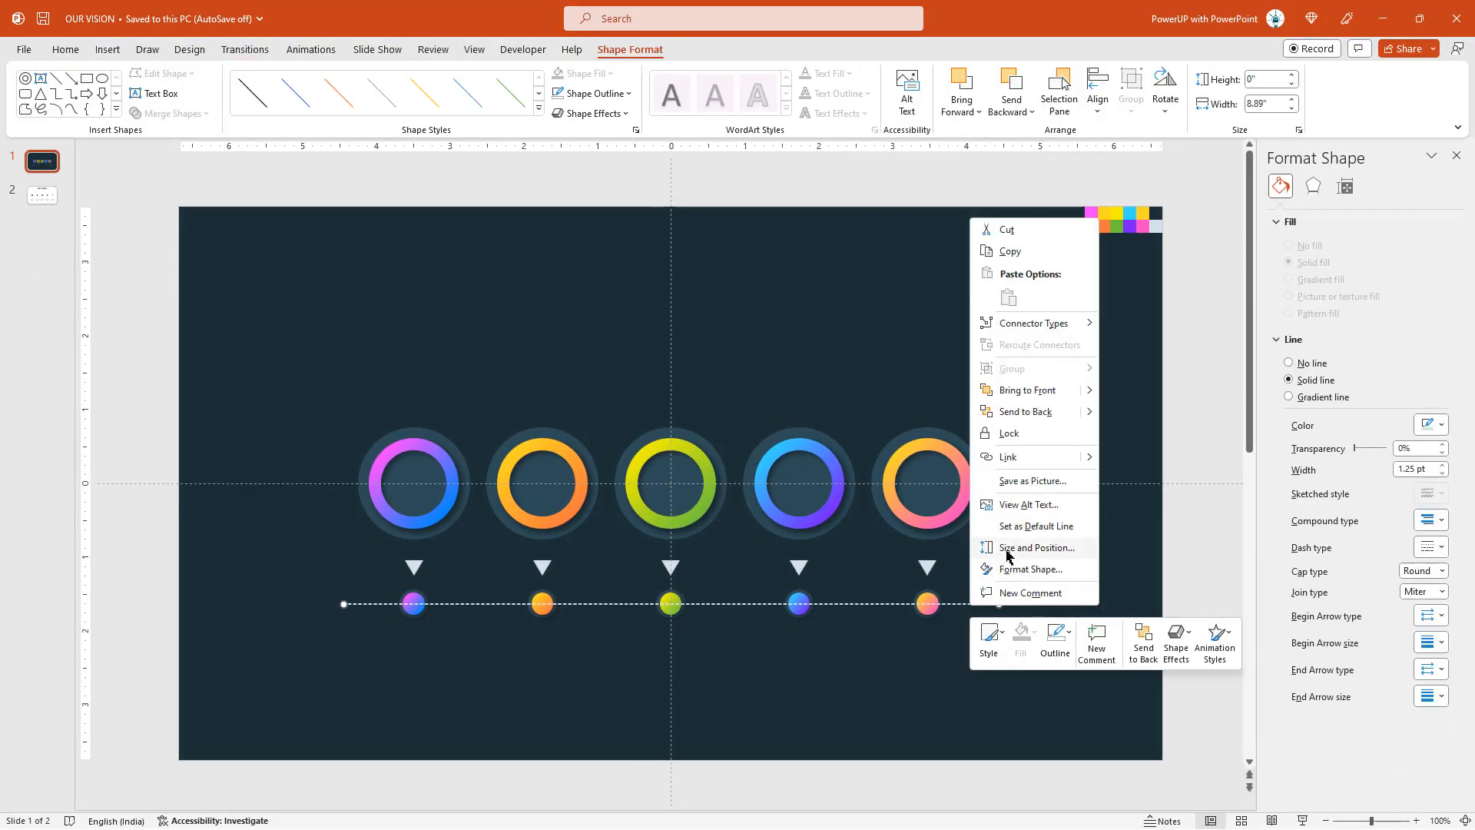
left_click(1022, 416)
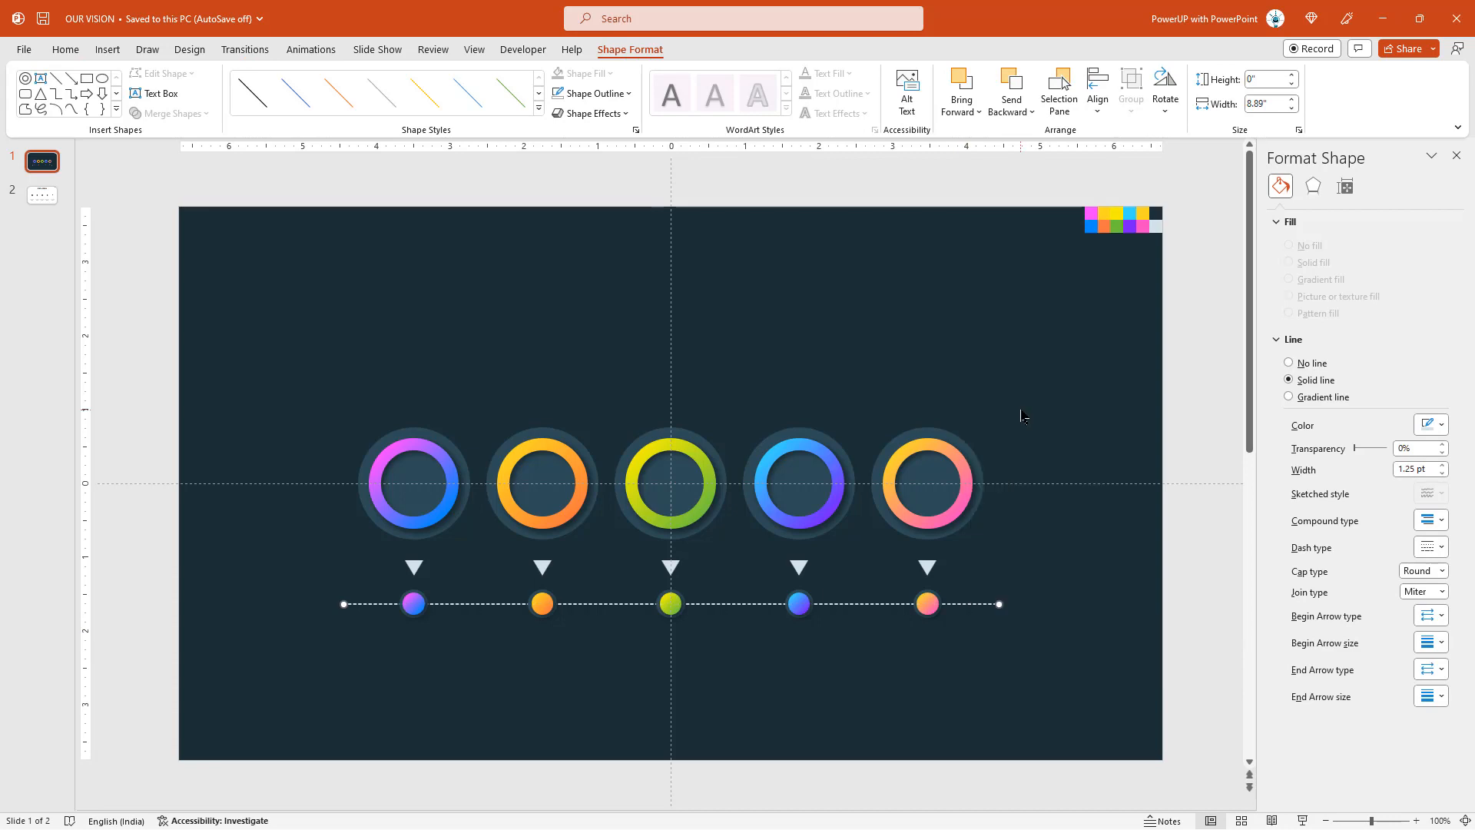
left_click(531, 382)
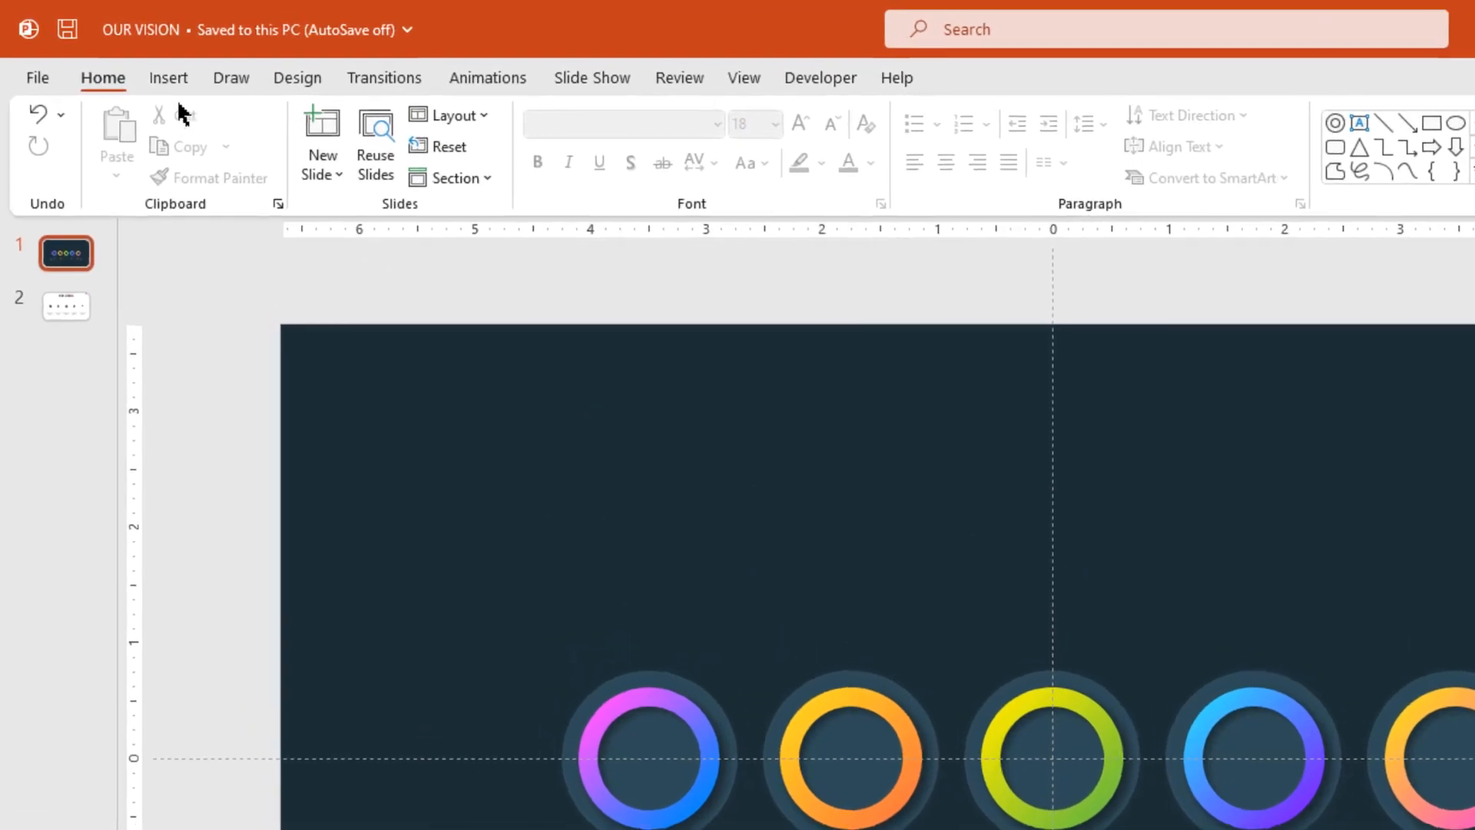
- Draw a small circle with the Oval shape in the empty area above the gap between the second and third rings
left_click(107, 49)
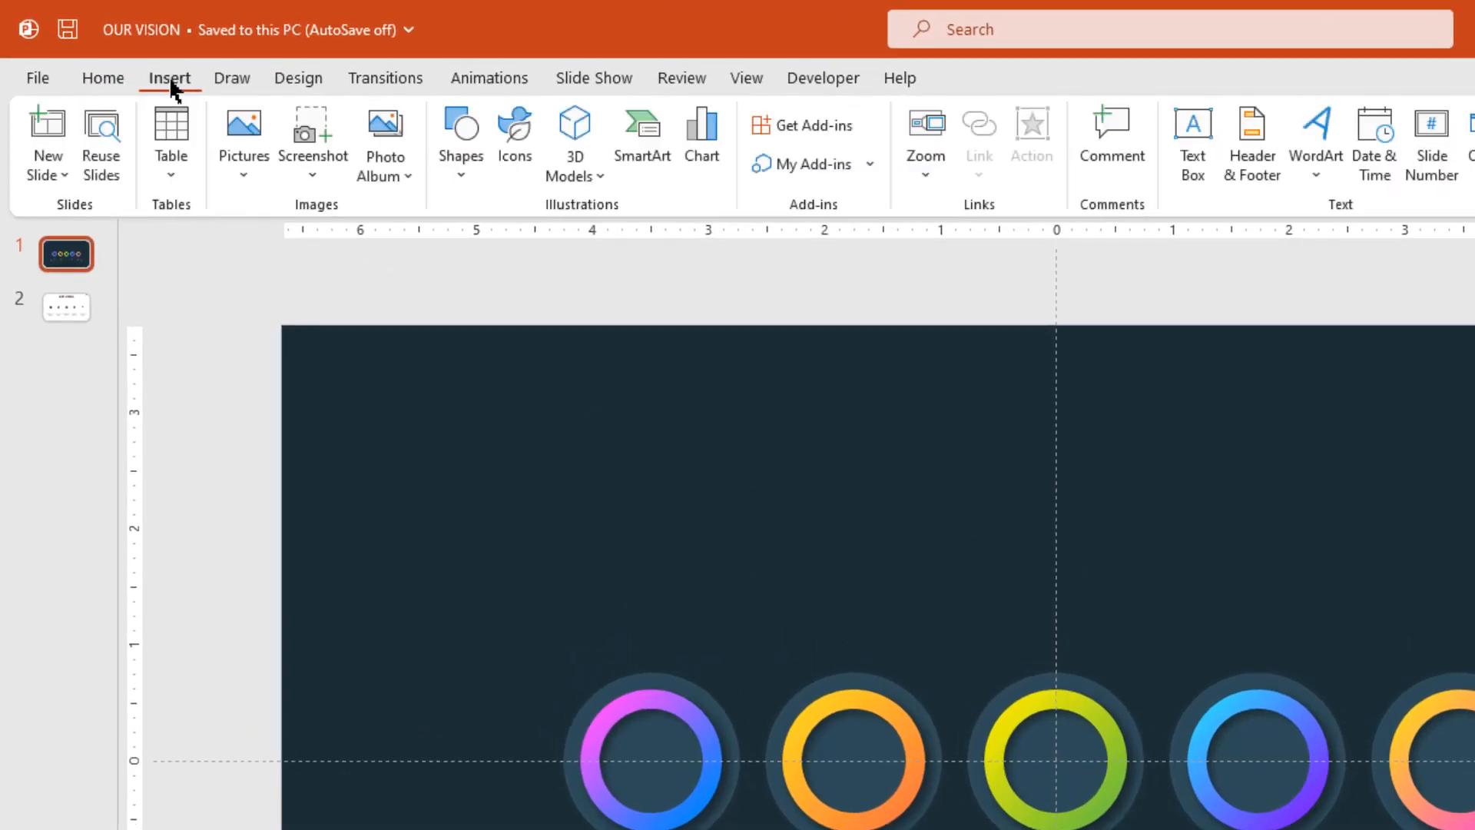
left_click(460, 181)
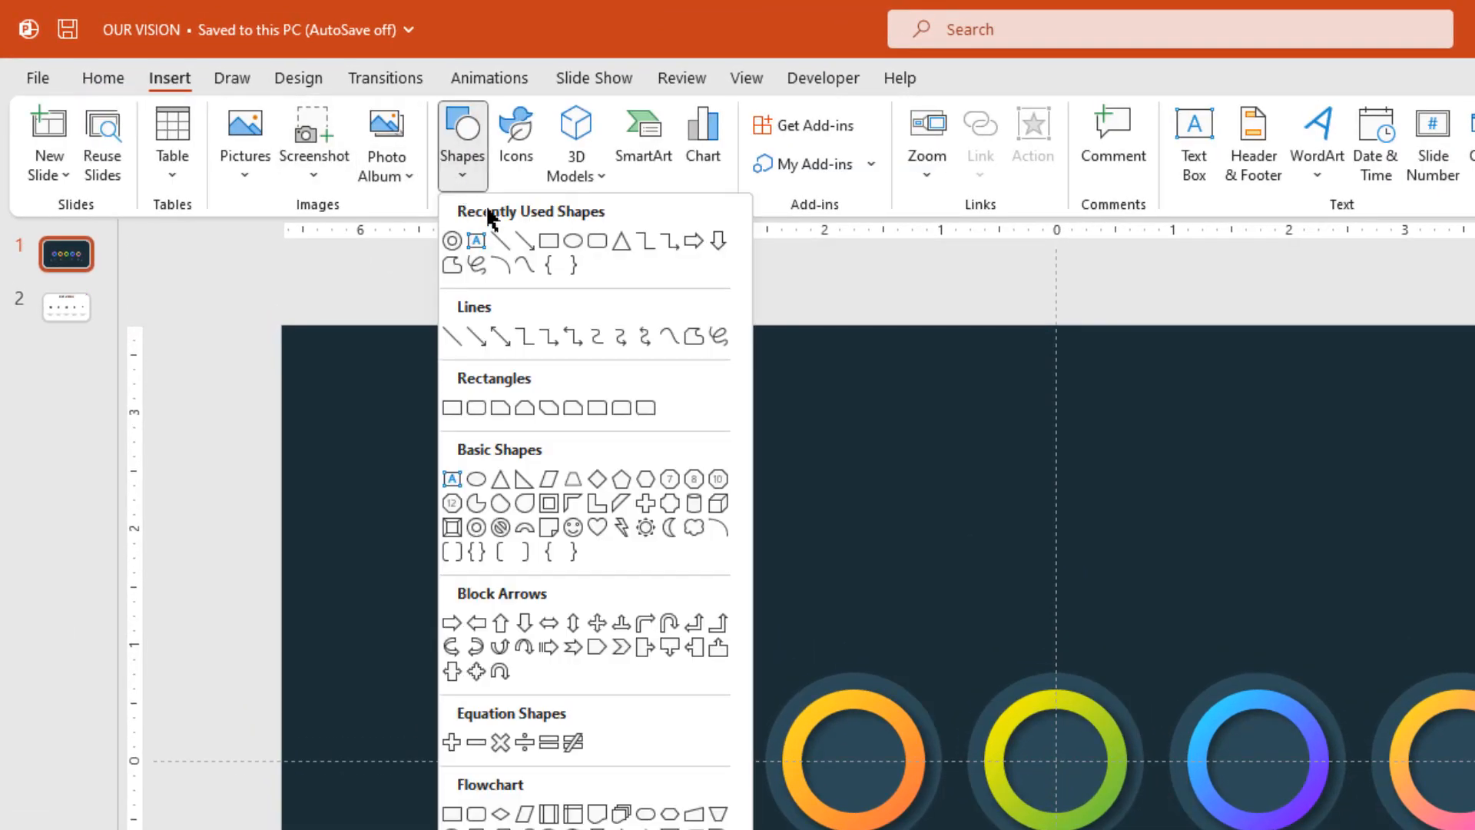
left_click(576, 239)
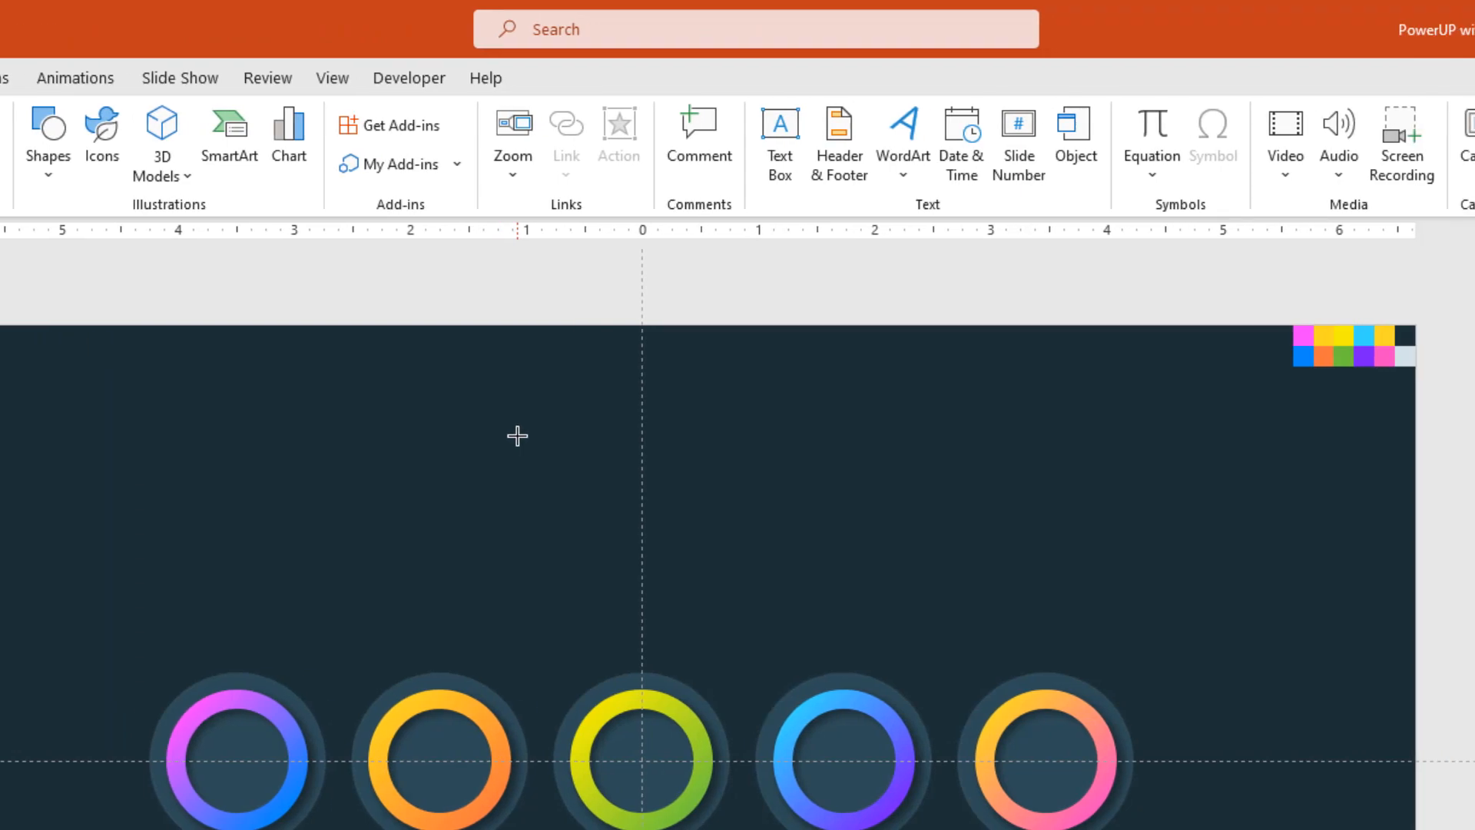
left_click_drag(539, 451, 537, 489)
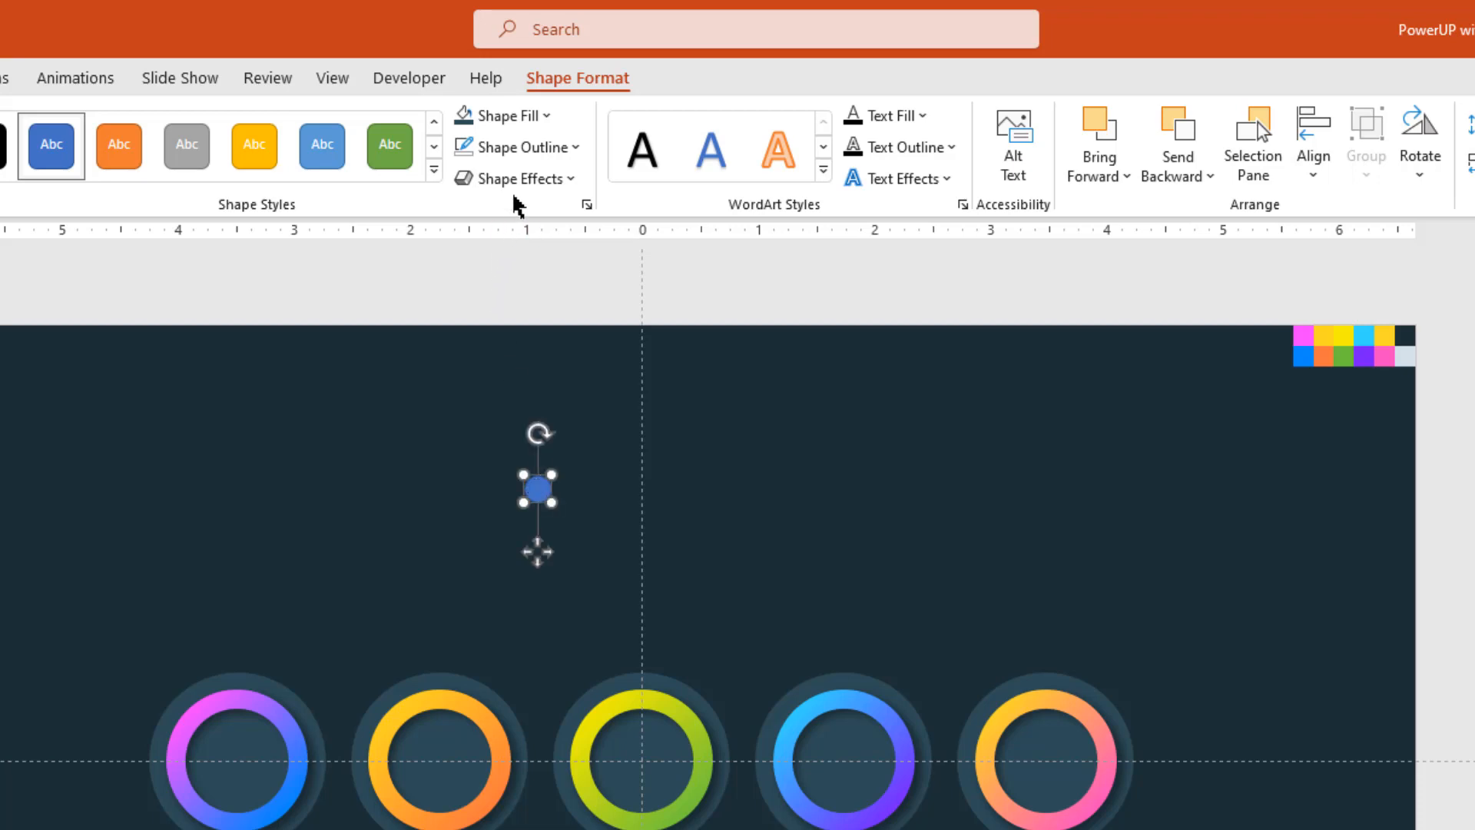